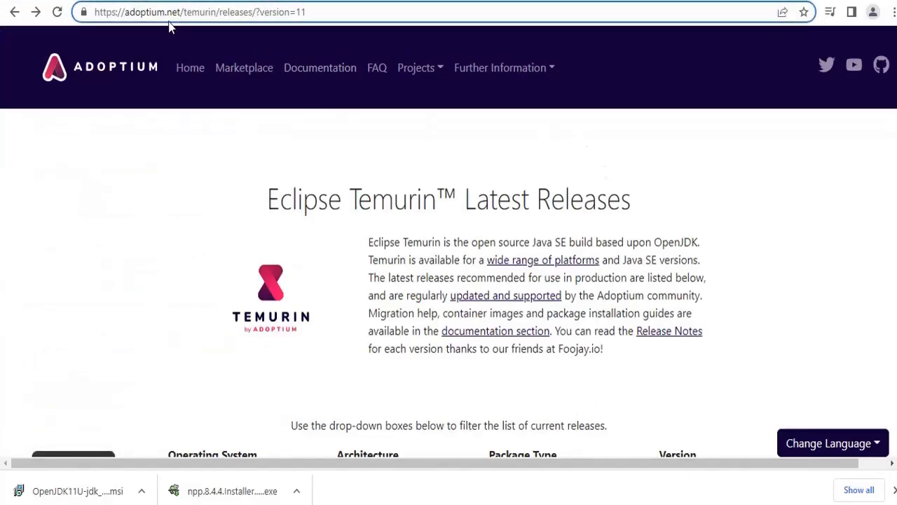
# Scroll the Adoptium Temurin releases page down to the jdk-11.0.16+8 Windows x64 .msi download
pyautogui.scroll(-2, 403, 273)
pyautogui.scroll(-4, 404, 273)
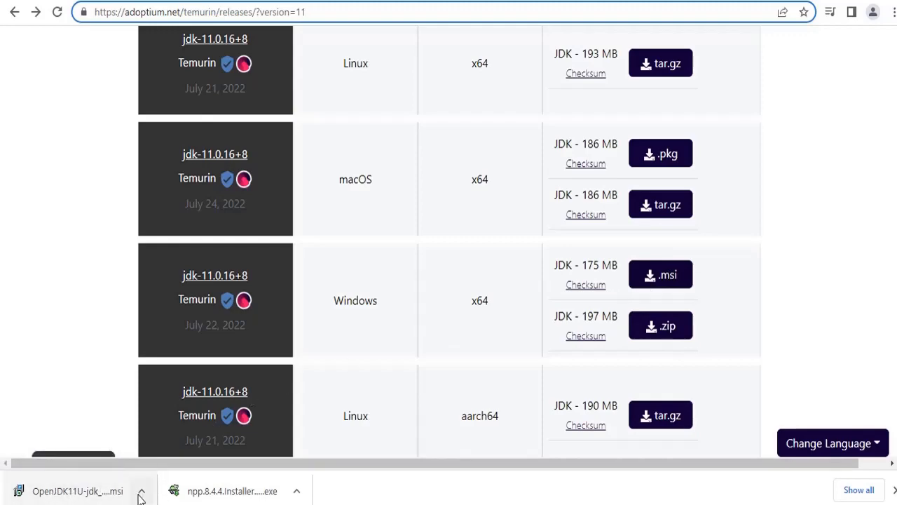
# Launch the downloaded OpenJDK11U .msi from Downloads and advance past the welcome page to Custom Setup
pyautogui.moveTo(370, 500)
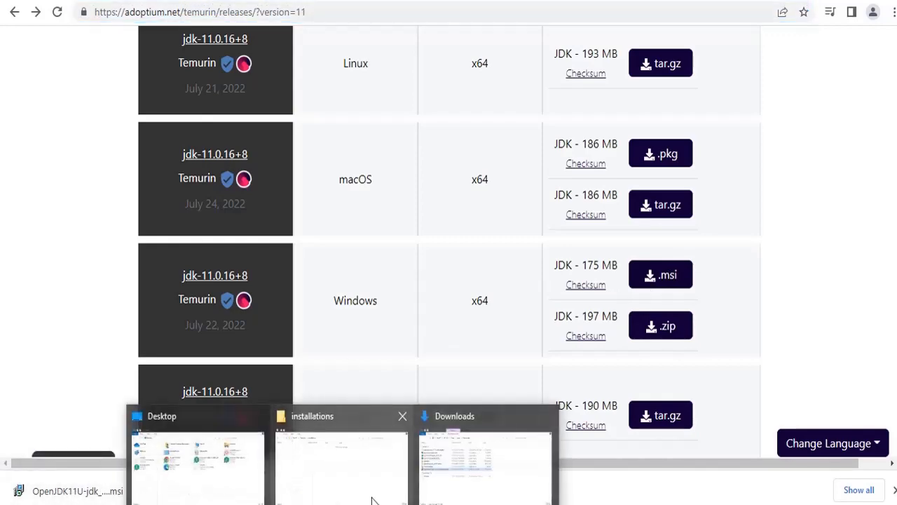
pyautogui.click(424, 421)
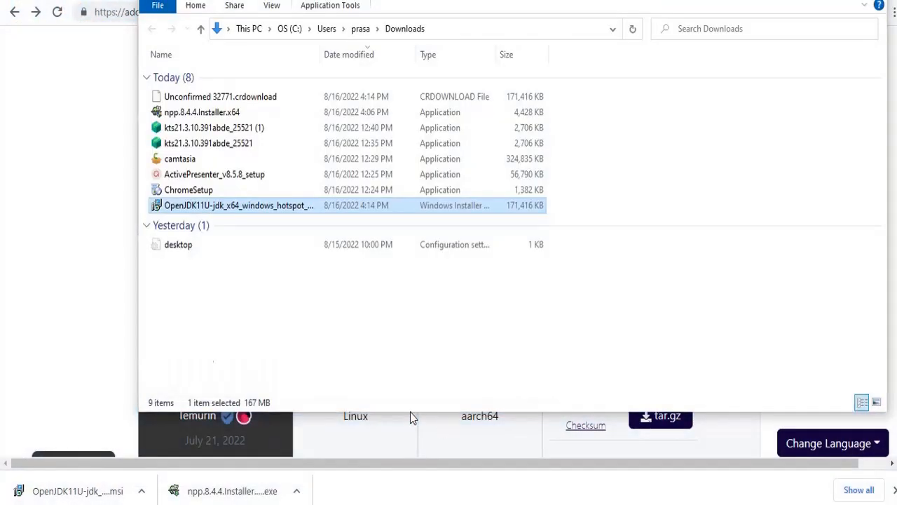
pyautogui.doubleClick(287, 208)
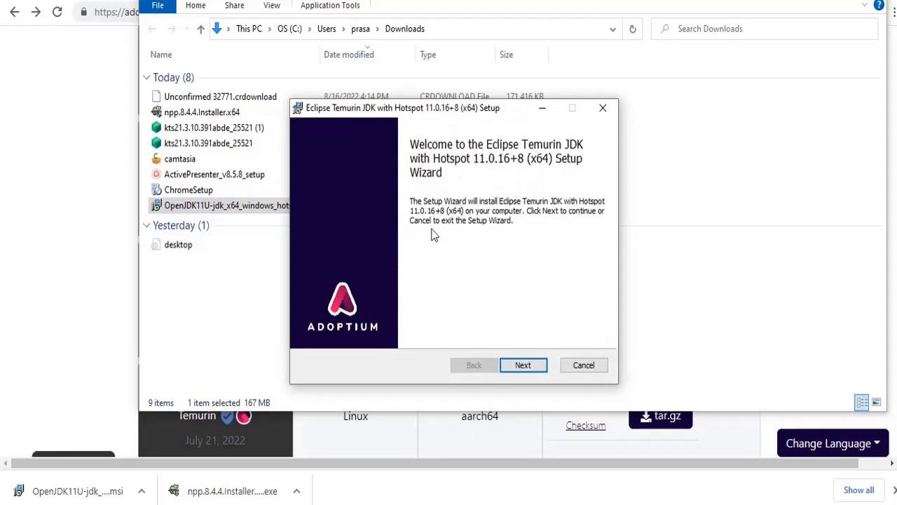
pyautogui.click(524, 367)
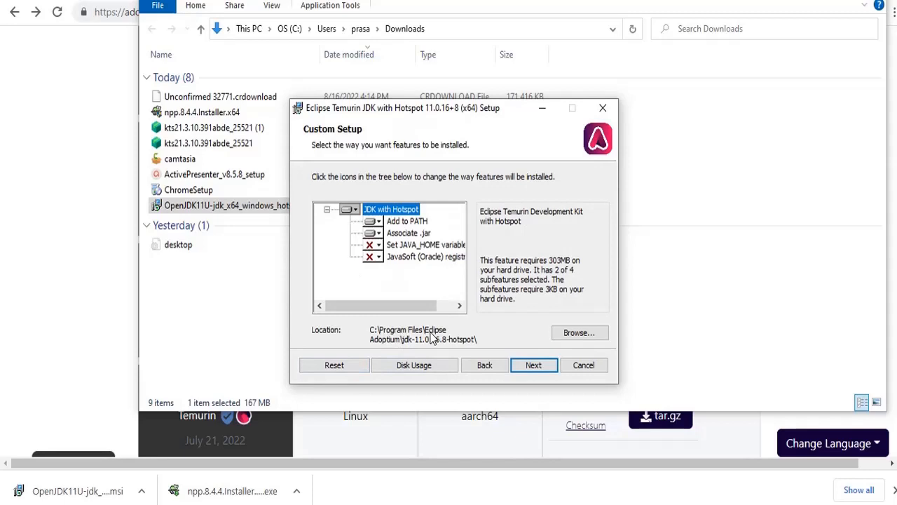
# Browse for a new JDK install location and create an 'Installations' folder on the C: drive
pyautogui.click(576, 333)
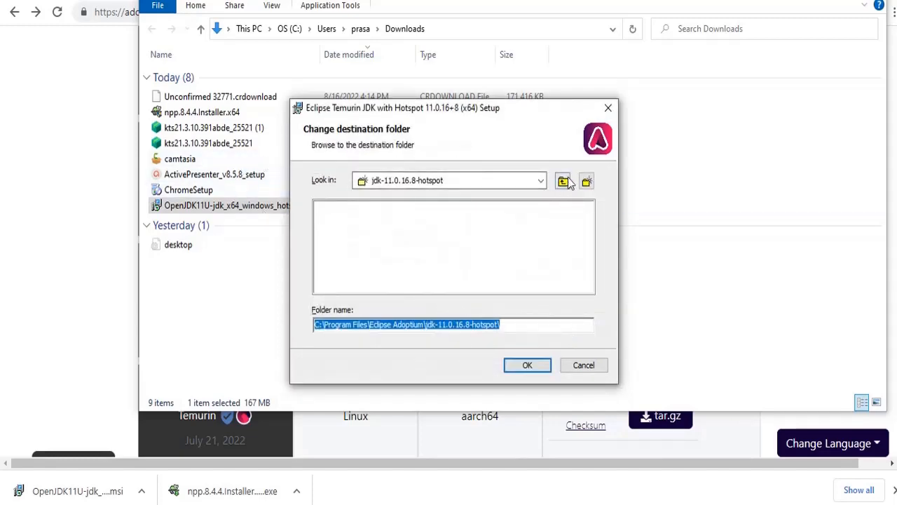
pyautogui.click(564, 180)
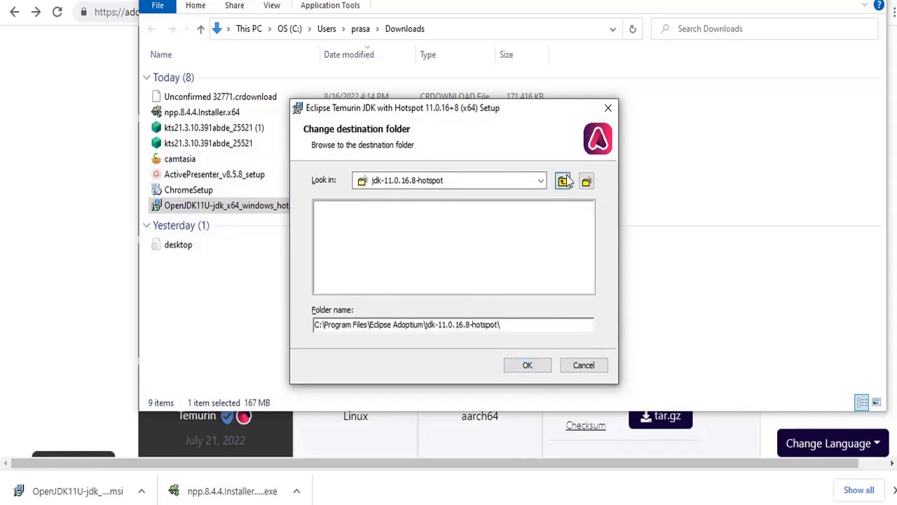
pyautogui.click(564, 181)
pyautogui.click(564, 181)
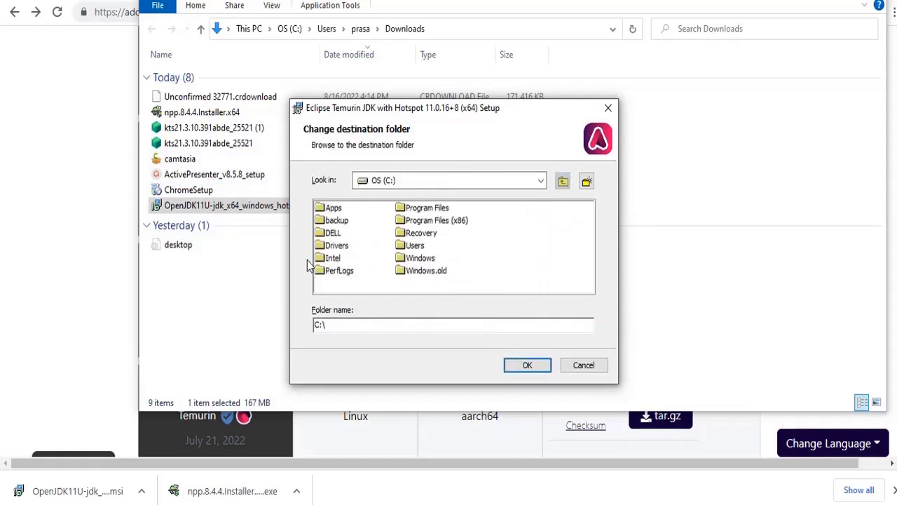
pyautogui.click(587, 183)
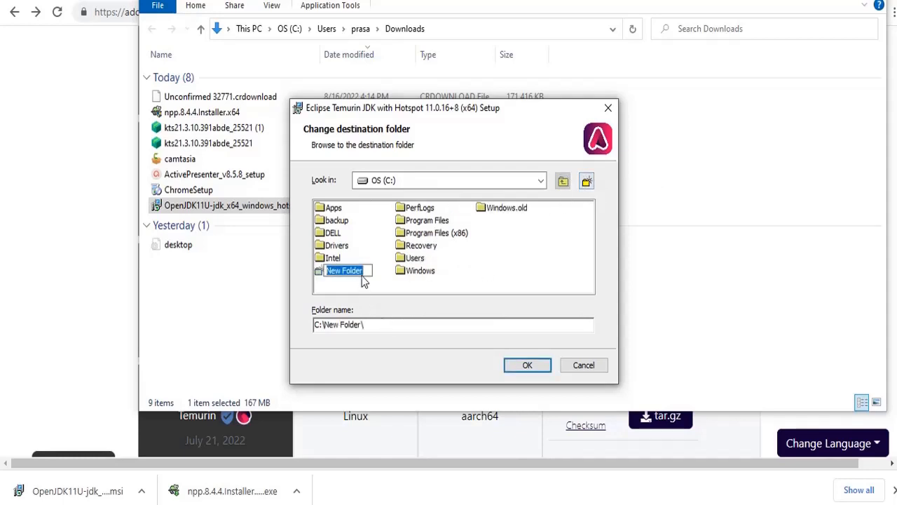
pyautogui.press('BackSpace')
pyautogui.write('Installations')
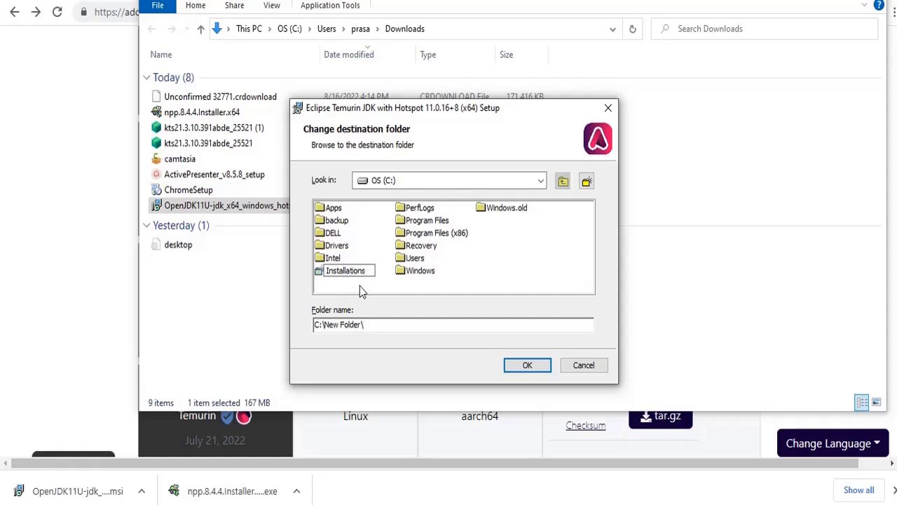
pyautogui.click(478, 263)
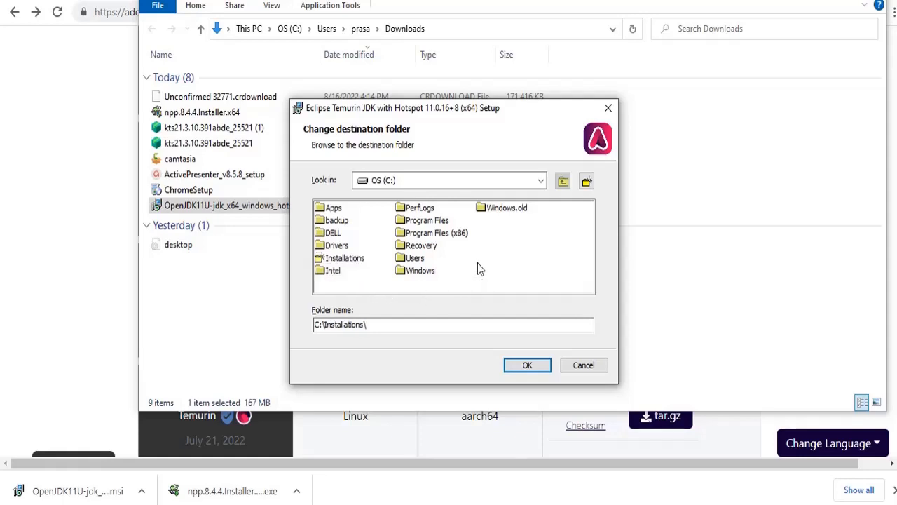
# Create a 'Java' folder inside Installations and accept C:\Installations\Java as the install location
pyautogui.click(356, 258)
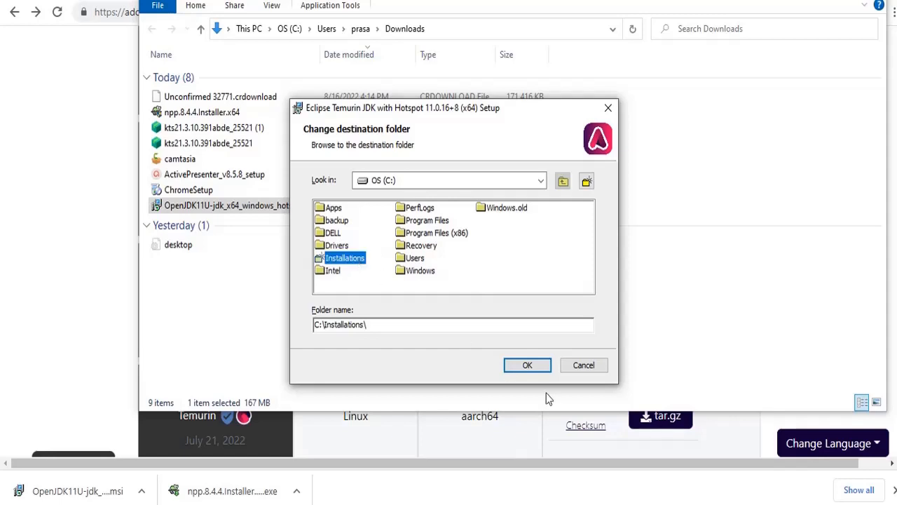
pyautogui.doubleClick(347, 260)
pyautogui.click(587, 183)
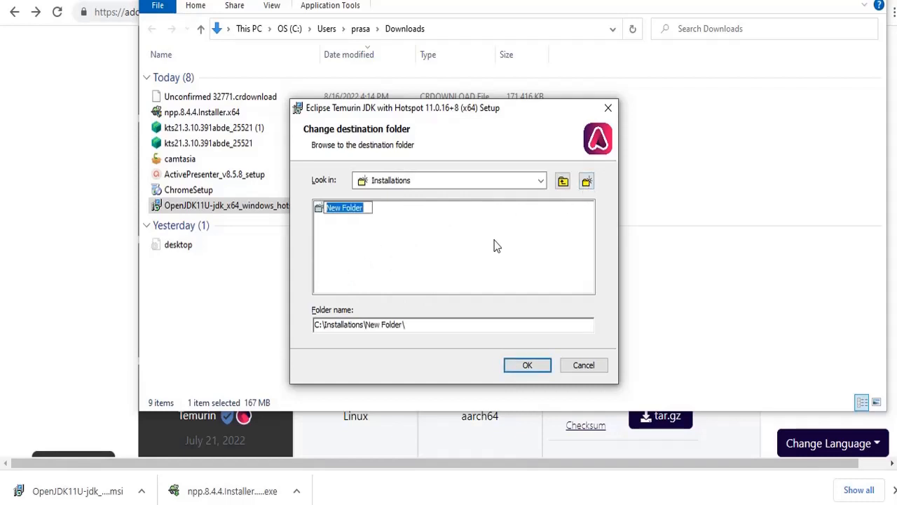
pyautogui.write('Java')
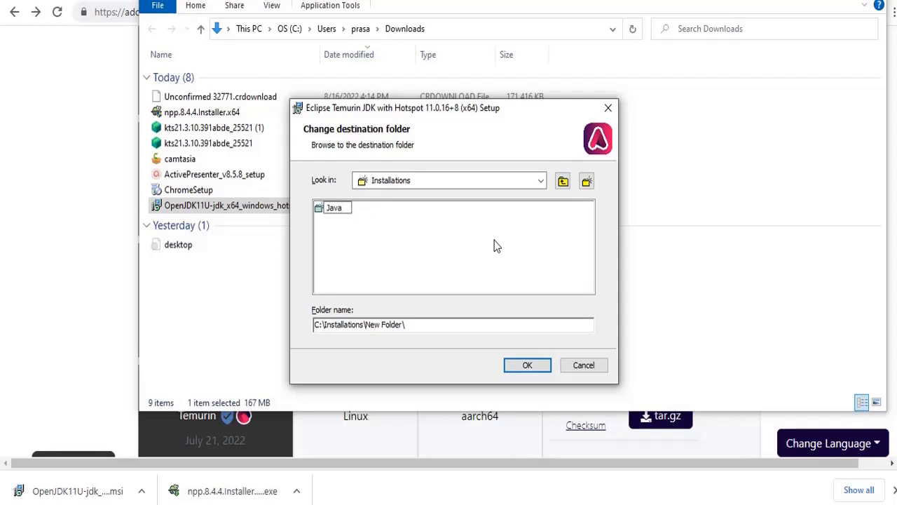
pyautogui.press('Return')
pyautogui.doubleClick(330, 206)
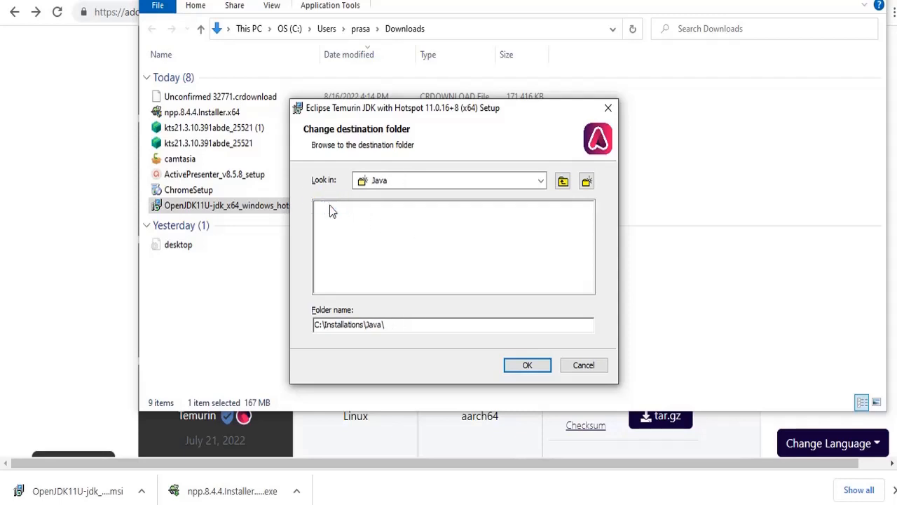
pyautogui.click(529, 365)
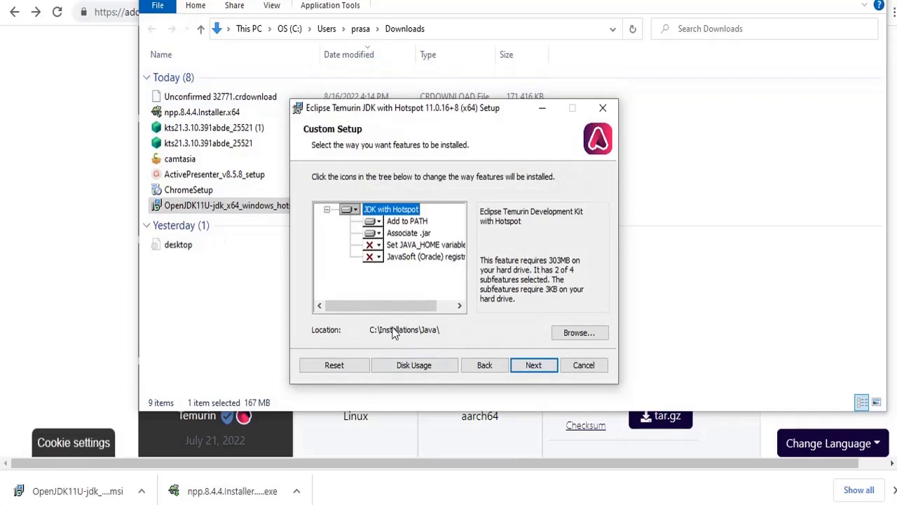
# Install Temurin JDK 11.0.16 into C:\Installations\Java and finish the setup wizard
pyautogui.click(532, 368)
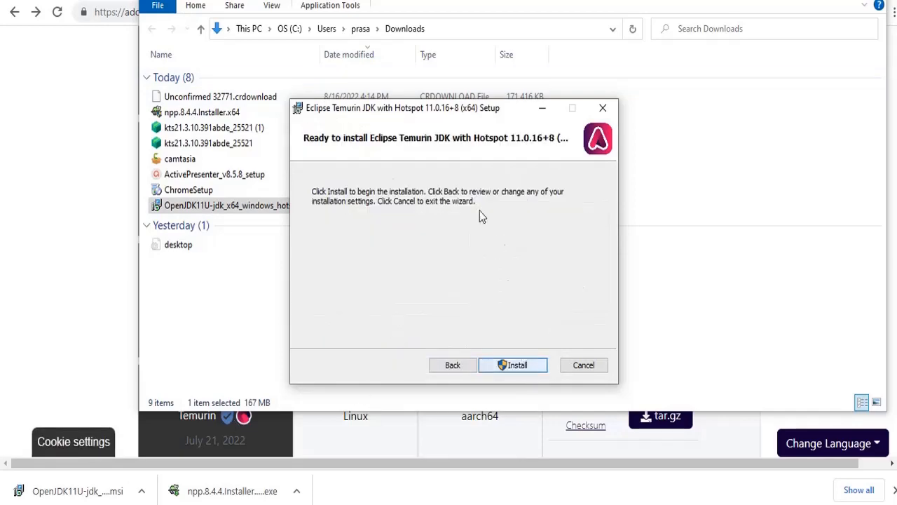
pyautogui.click(513, 365)
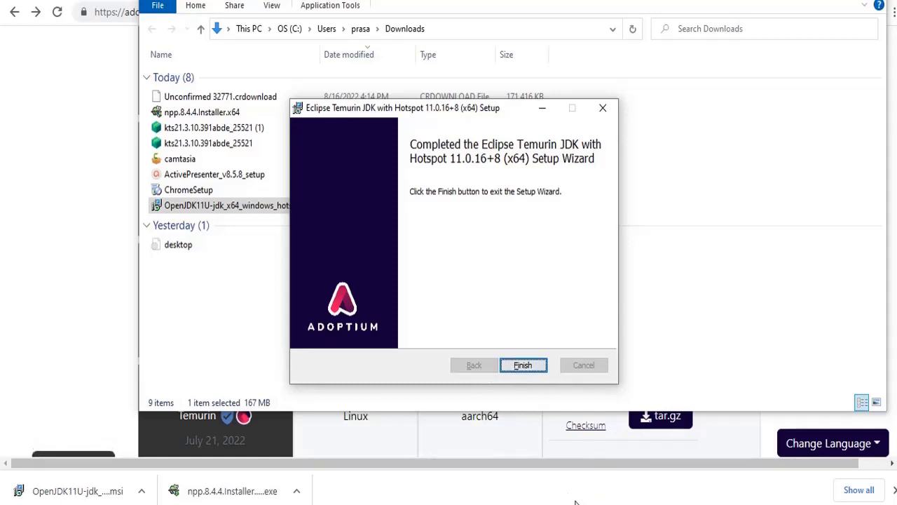
pyautogui.click(522, 368)
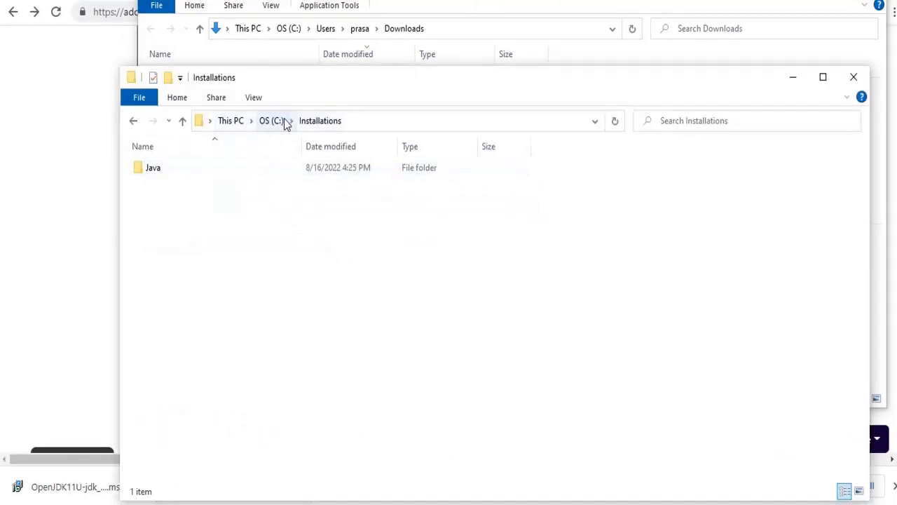
# Browse into C:\Installations\Java to check the installed JDK files, then minimise the window
pyautogui.click(284, 120)
pyautogui.doubleClick(225, 293)
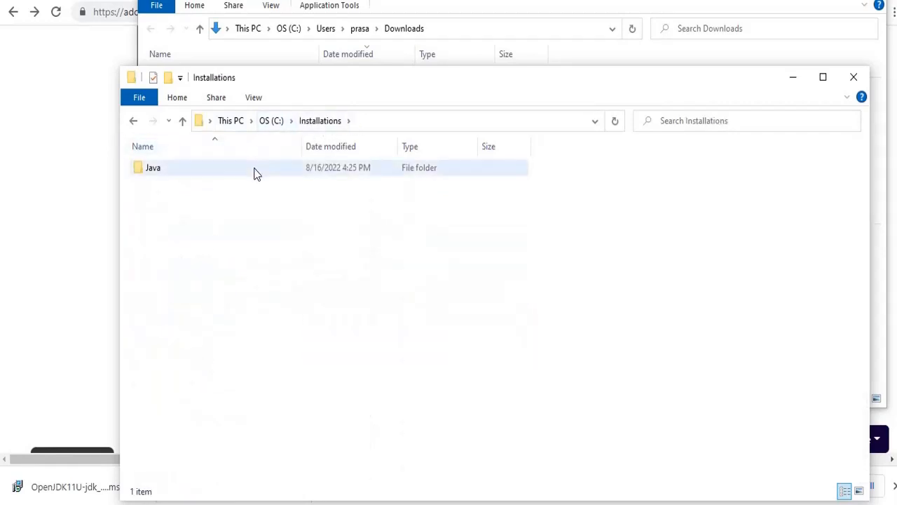
pyautogui.doubleClick(256, 174)
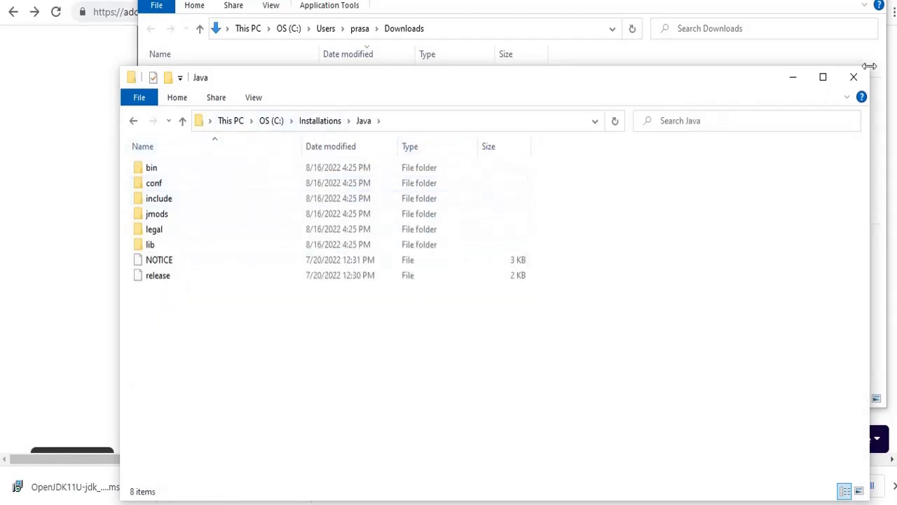
pyautogui.click(793, 78)
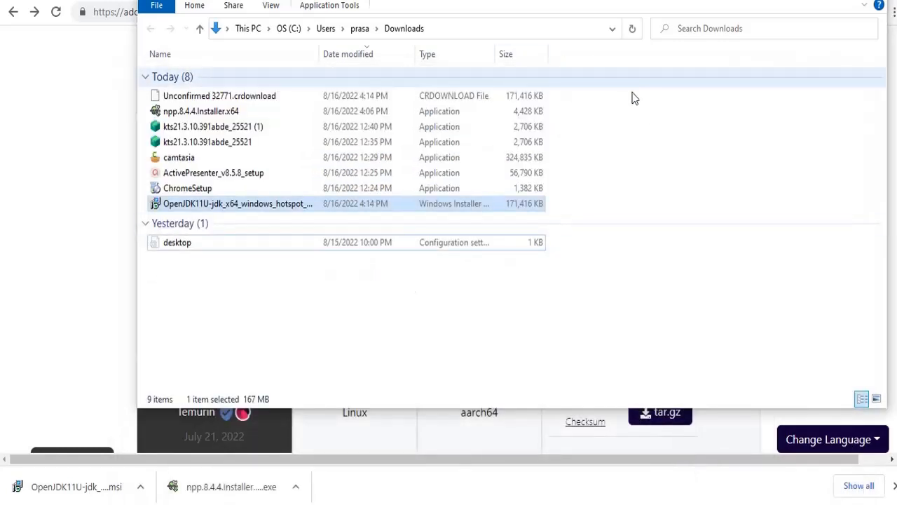
# Run java -version in Command Prompt to confirm OpenJDK 11.0.16 is installed
pyautogui.click(182, 503)
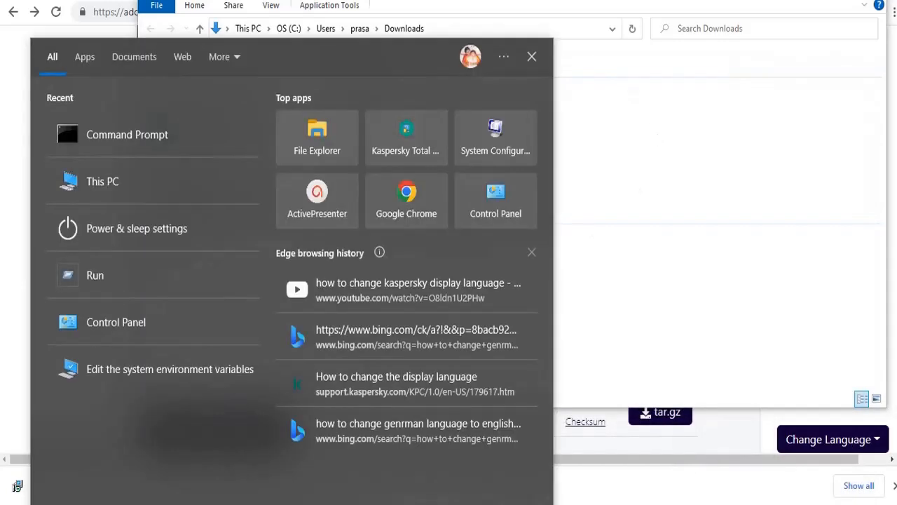
pyautogui.write('c')
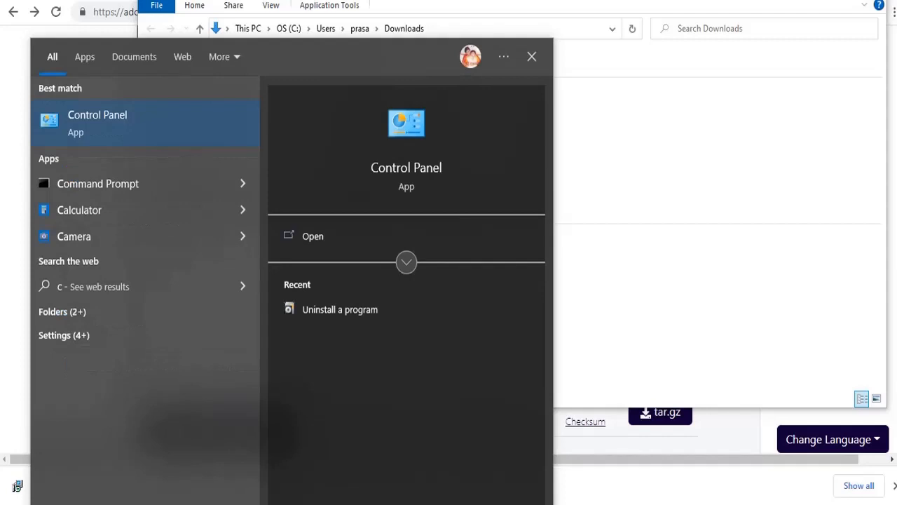
pyautogui.write('m')
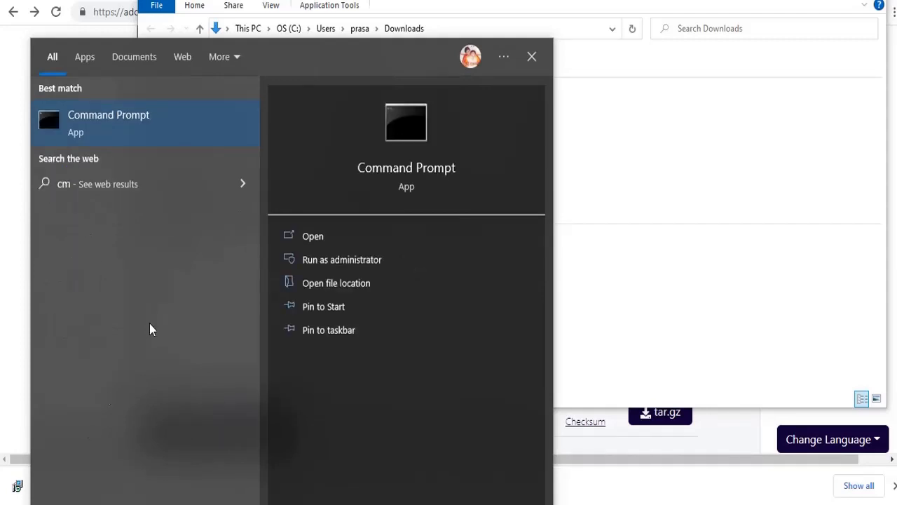
pyautogui.click(186, 114)
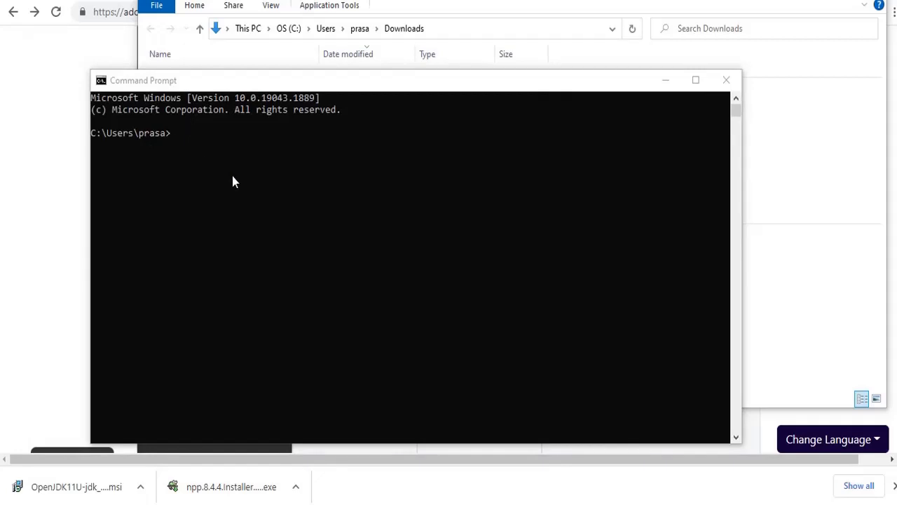
pyautogui.click(238, 144)
pyautogui.press('Escape')
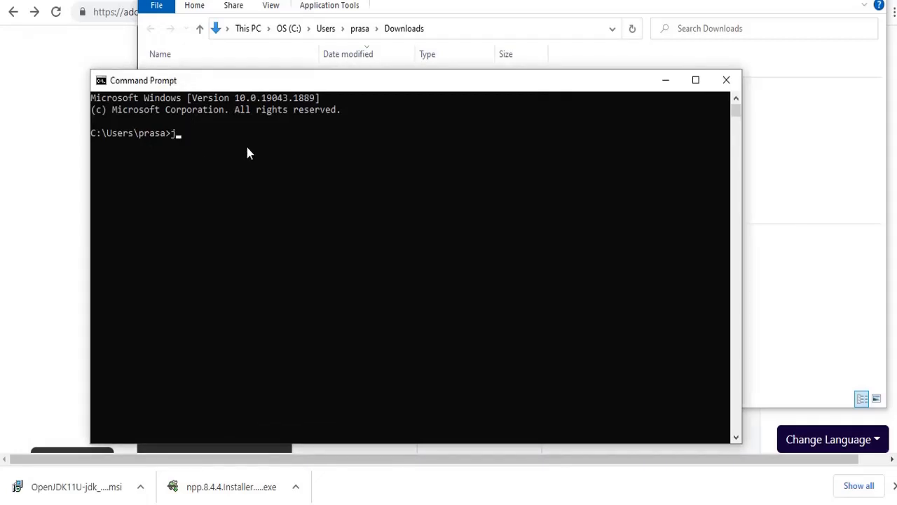
pyautogui.write('java -version')
pyautogui.press('Return')
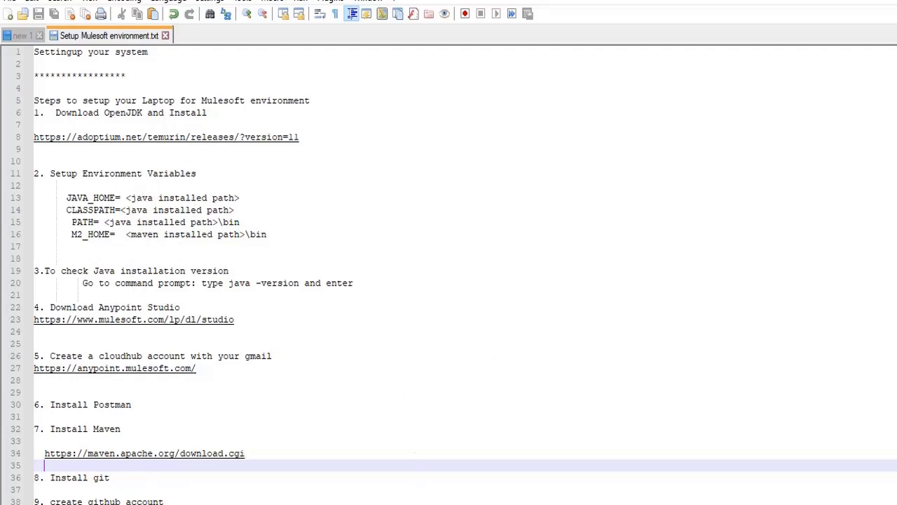
# Download apache-maven-3.8.6-bin.zip from the Apache Maven download page
pyautogui.moveTo(450, 501)
pyautogui.click(477, 429)
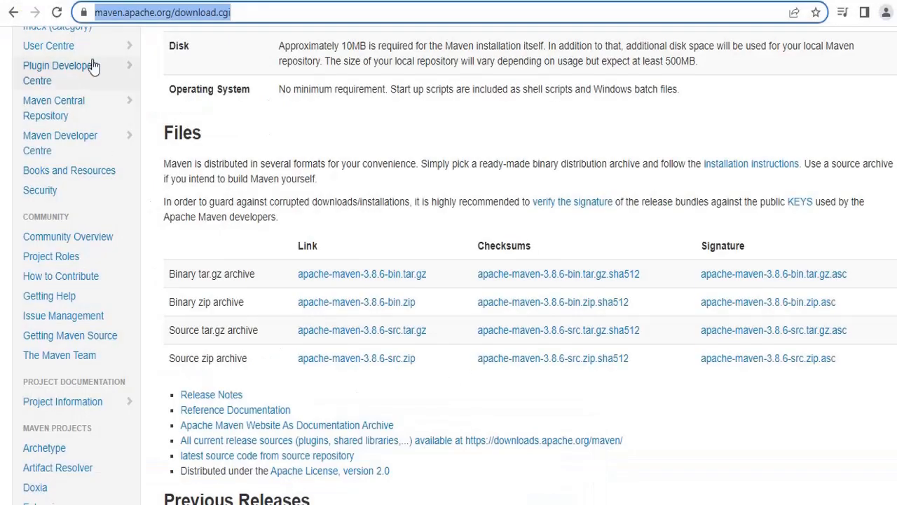
pyautogui.click(237, 12)
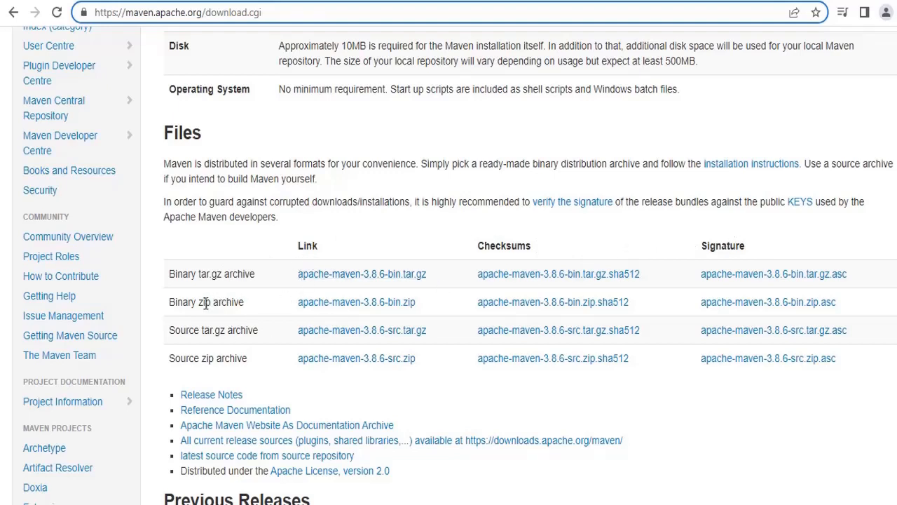
pyautogui.click(349, 307)
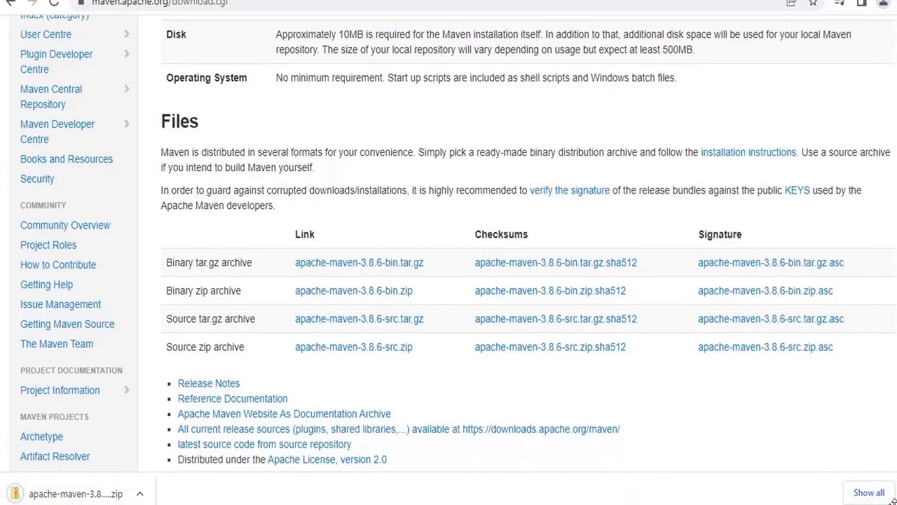
pyautogui.click(143, 497)
# Start Extract All on the Maven zip and browse to C:\Installations as the destination
pyautogui.click(157, 447)
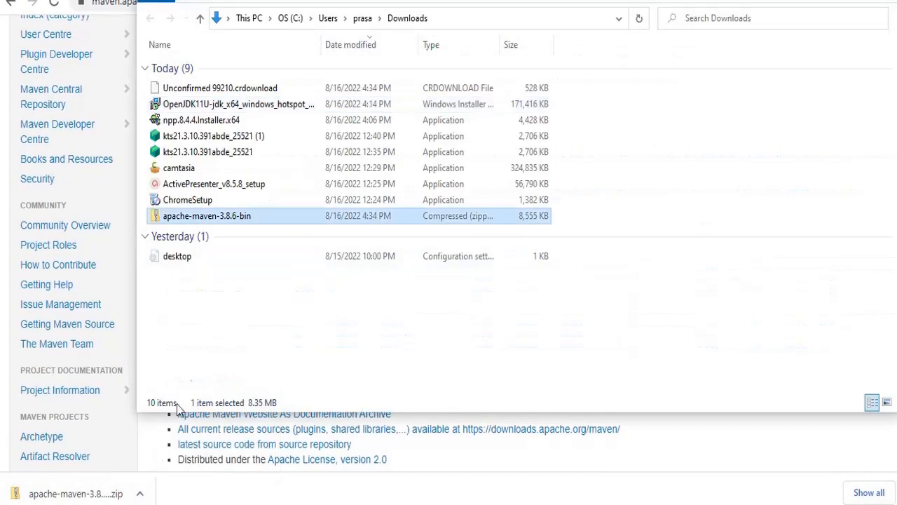
pyautogui.rightClick(257, 219)
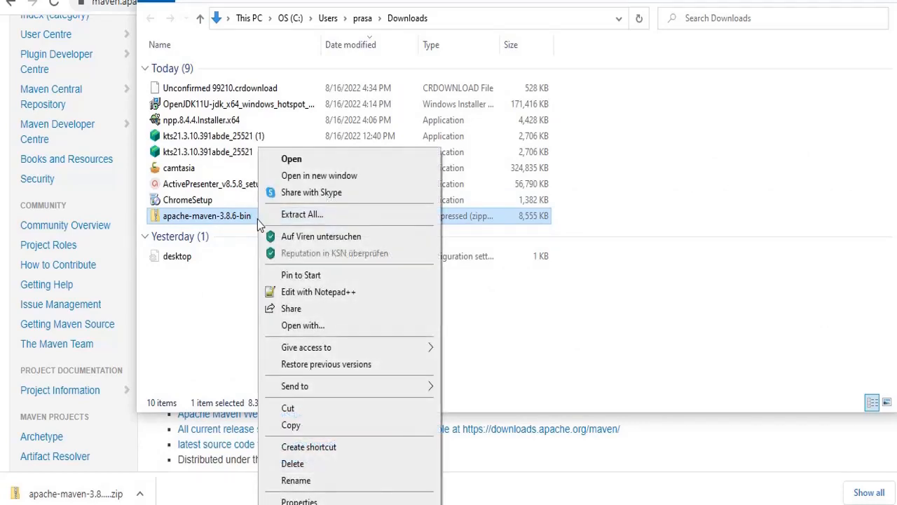
pyautogui.click(308, 218)
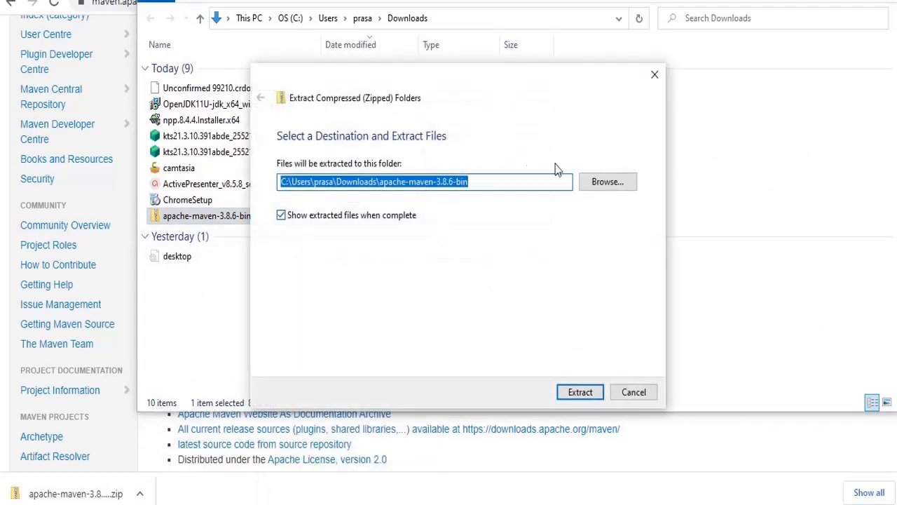
pyautogui.click(624, 185)
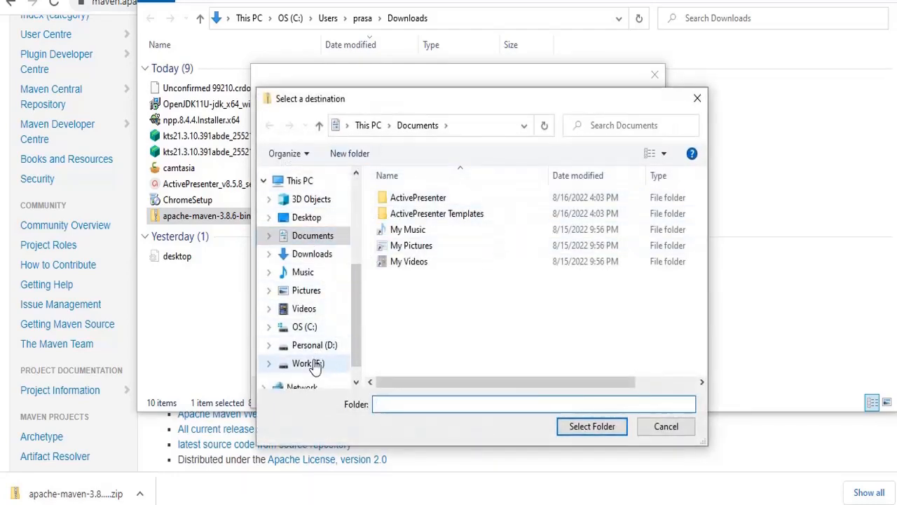
pyautogui.click(304, 326)
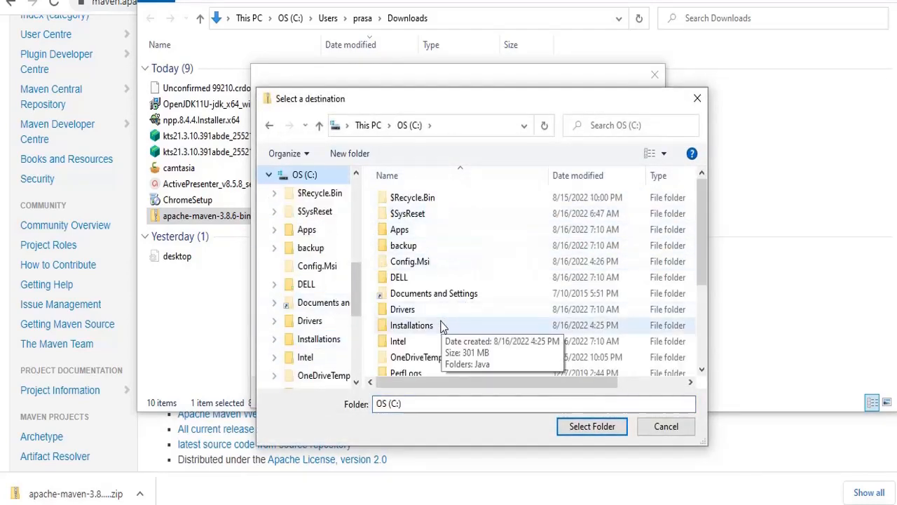
pyautogui.doubleClick(441, 326)
# Create a 'Maven' folder in C:\Installations and extract the archive into it
pyautogui.rightClick(413, 248)
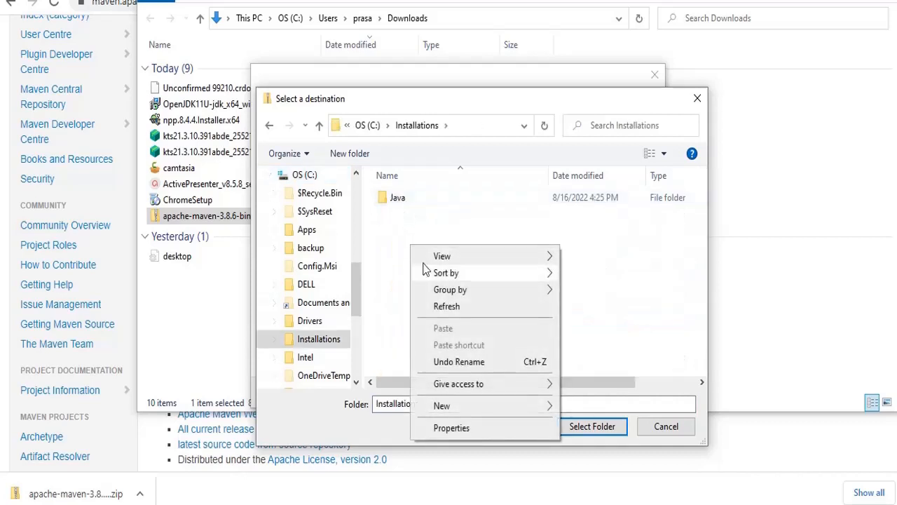
pyautogui.moveTo(532, 406)
pyautogui.click(580, 406)
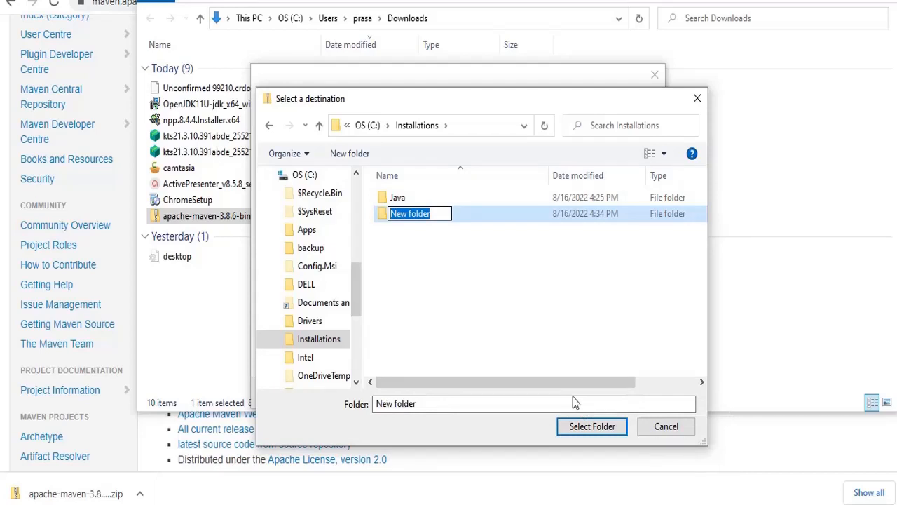
pyautogui.write('Mav')
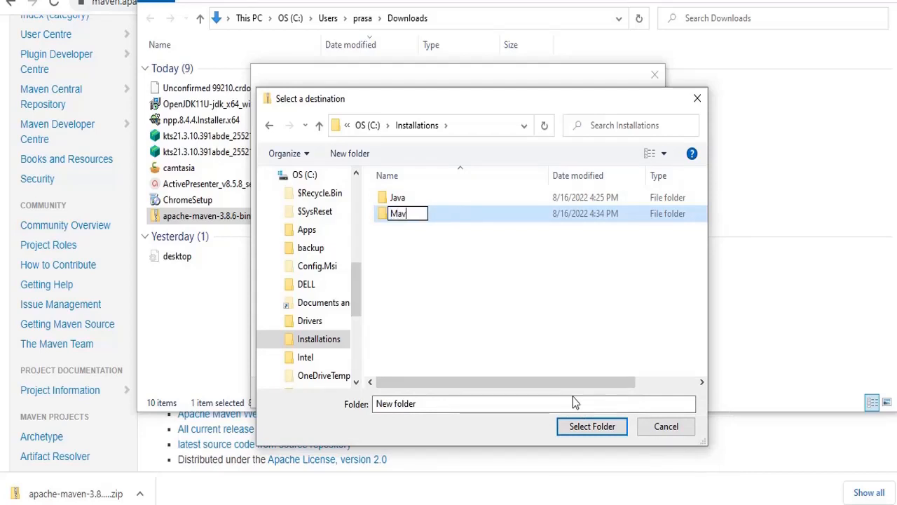
pyautogui.write('en')
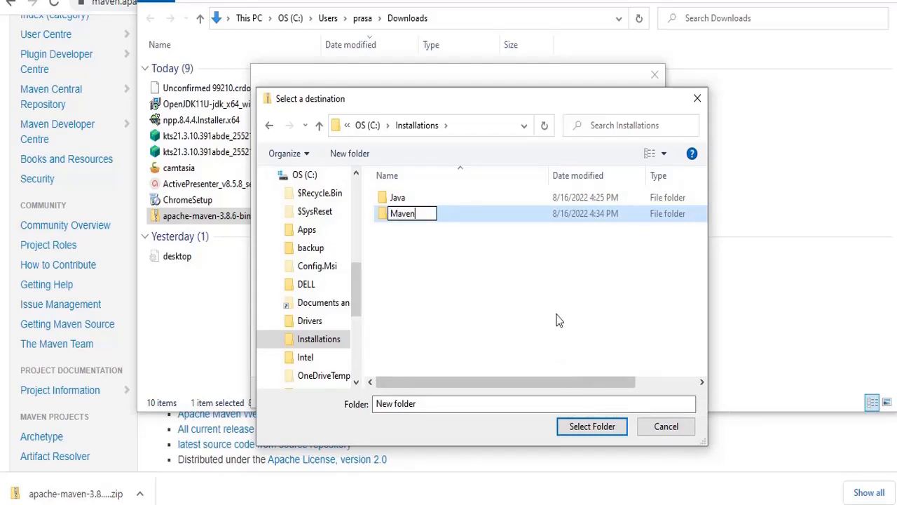
pyautogui.click(458, 283)
pyautogui.doubleClick(418, 218)
pyautogui.rightClick(417, 216)
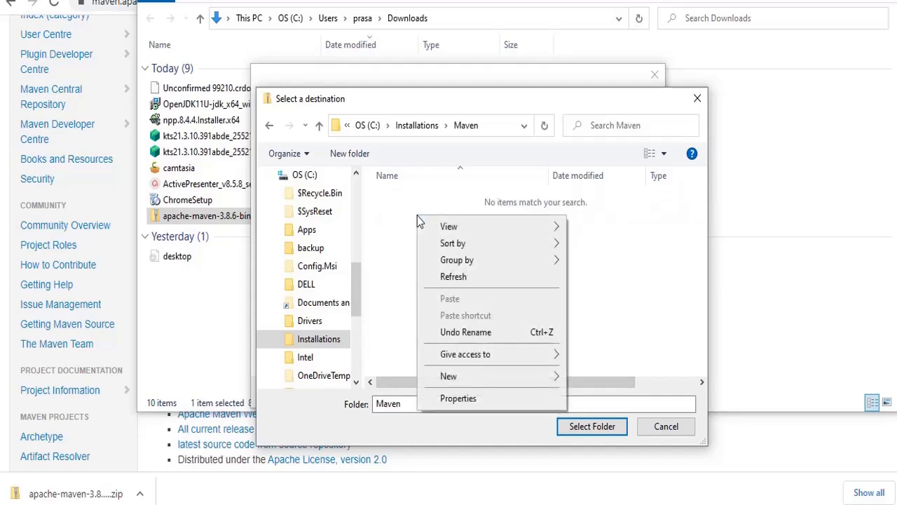
pyautogui.click(396, 284)
pyautogui.click(605, 427)
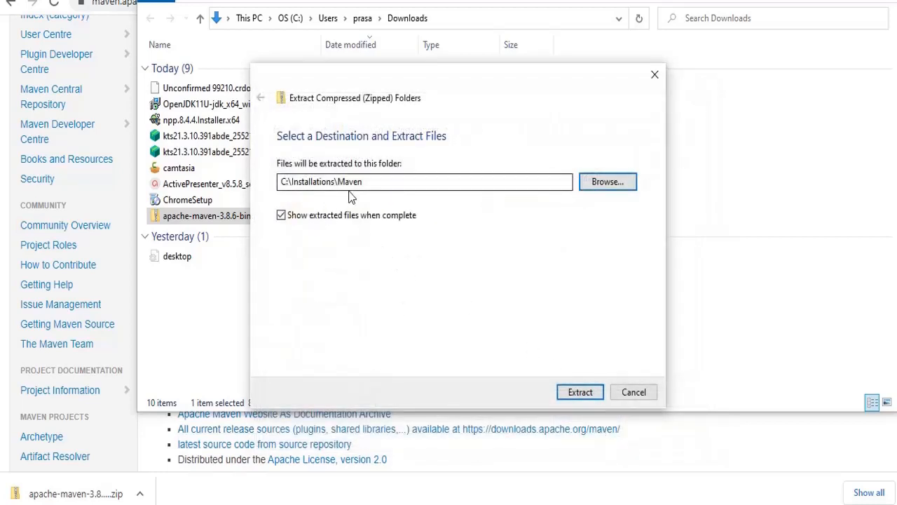
pyautogui.click(590, 394)
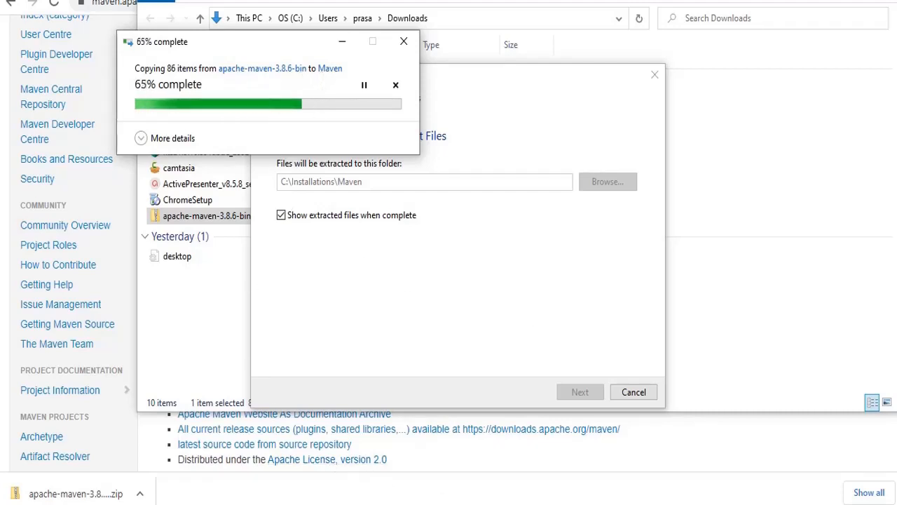
# Highlight the M2_HOME line in the setup notes
pyautogui.moveTo(476, 504)
pyautogui.click(476, 449)
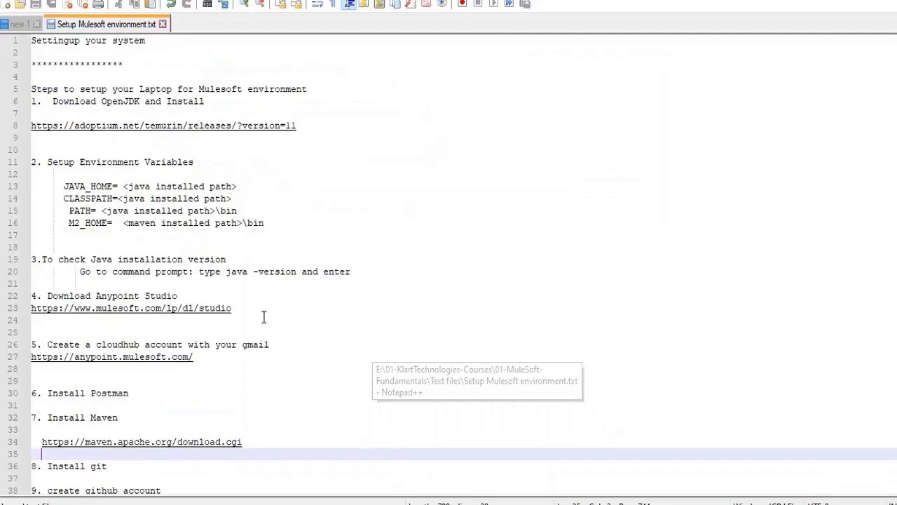
pyautogui.moveTo(68, 223); pyautogui.dragTo(265, 223)
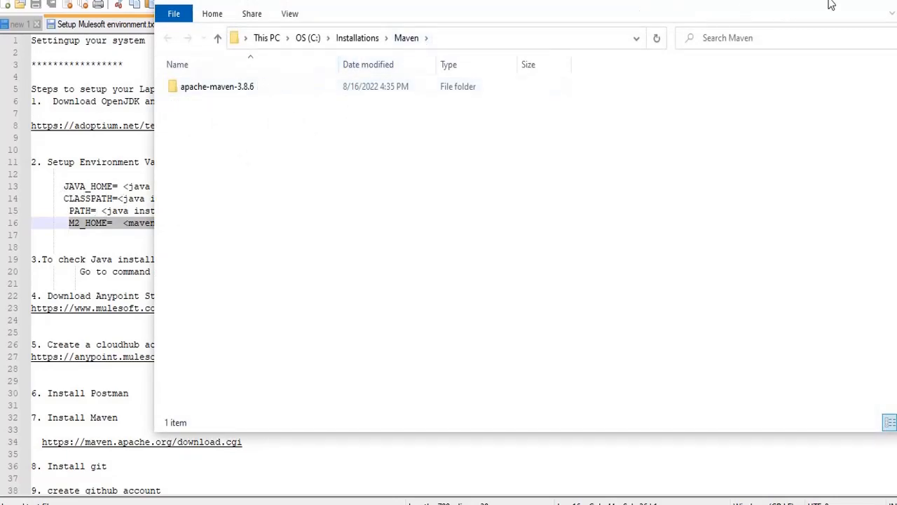
# Inspect the extracted apache-maven-3.8.6 folder and its bin, then close the leftover system settings window
pyautogui.click(874, 2)
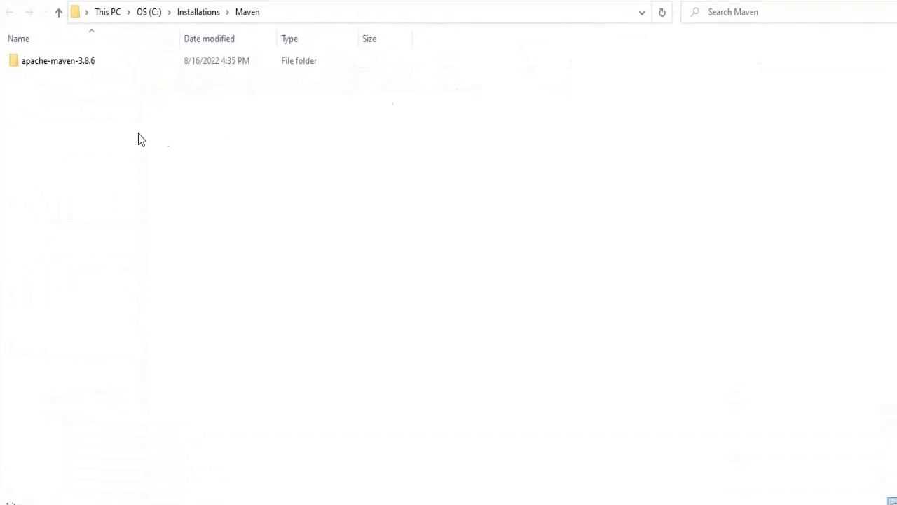
pyautogui.doubleClick(89, 63)
pyautogui.click(90, 63)
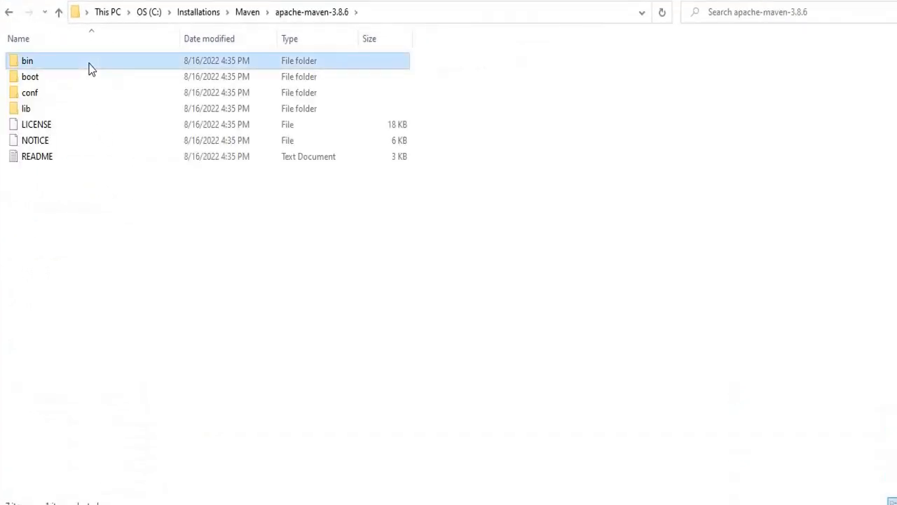
pyautogui.doubleClick(145, 61)
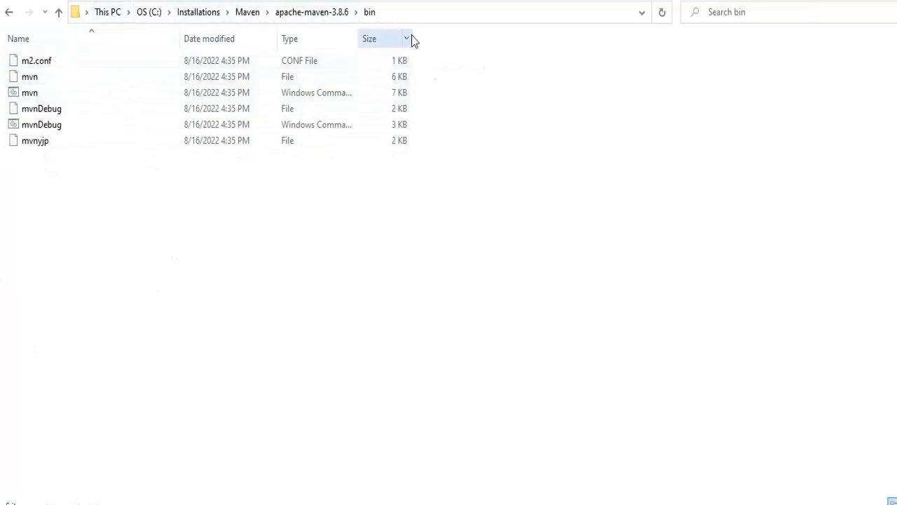
pyautogui.click(303, 19)
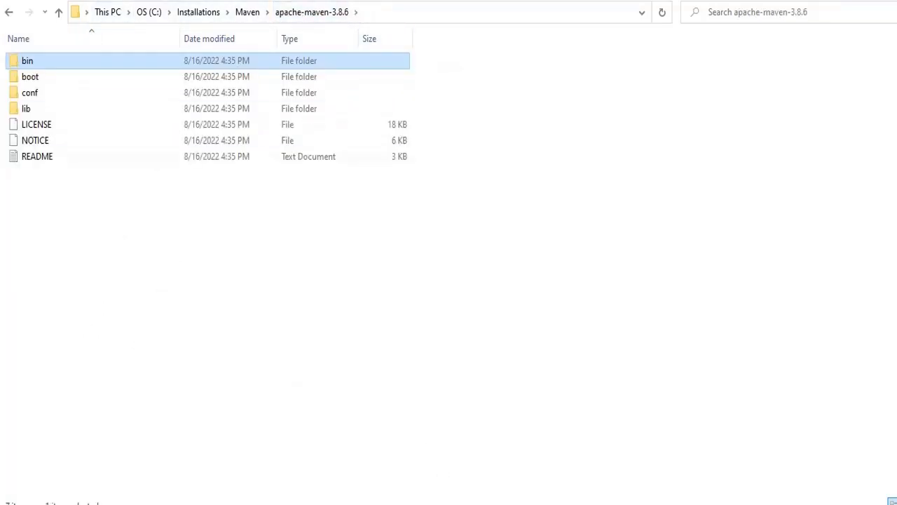
pyautogui.rightClick(544, 504)
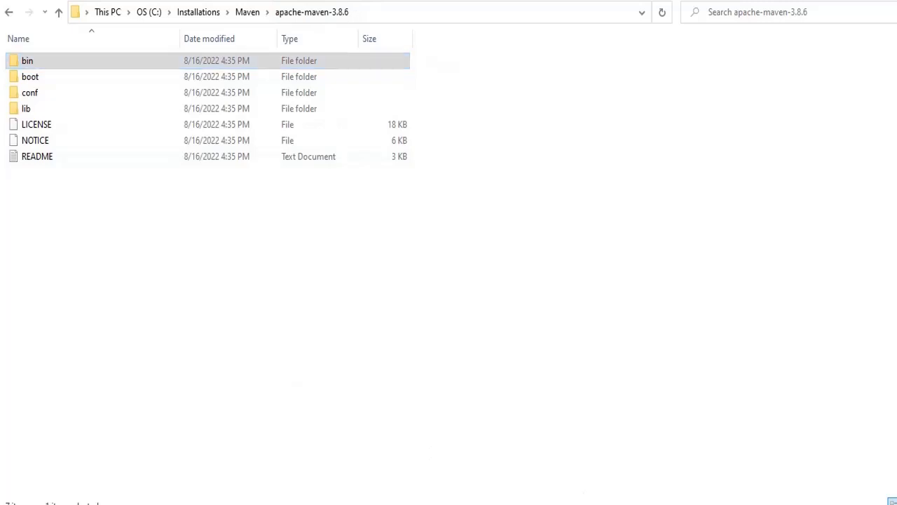
pyautogui.click(525, 500)
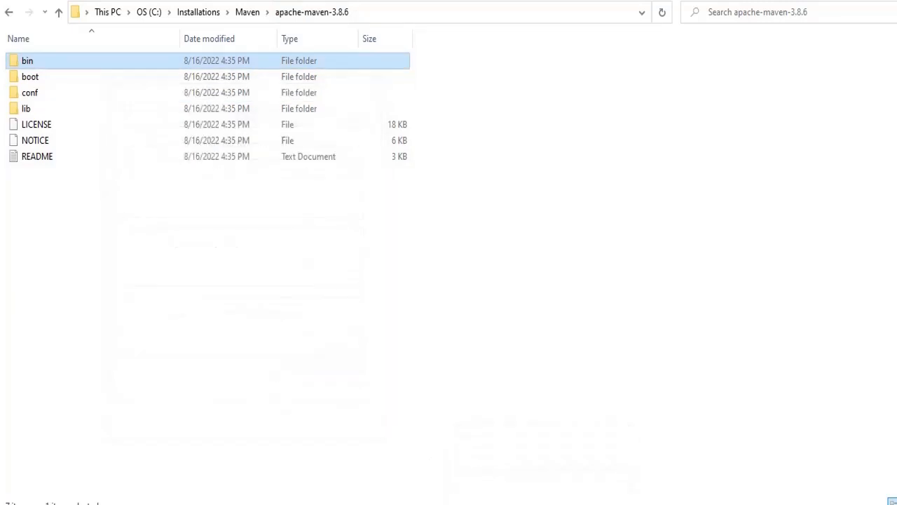
pyautogui.press('super+s')
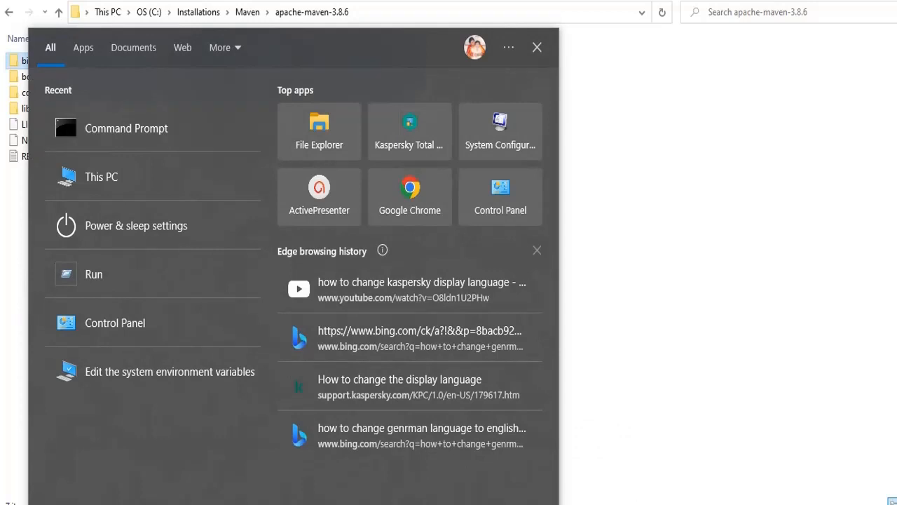
# Search 'envi' to open the system environment variables settings and the Environment Variables list
pyautogui.write('em')
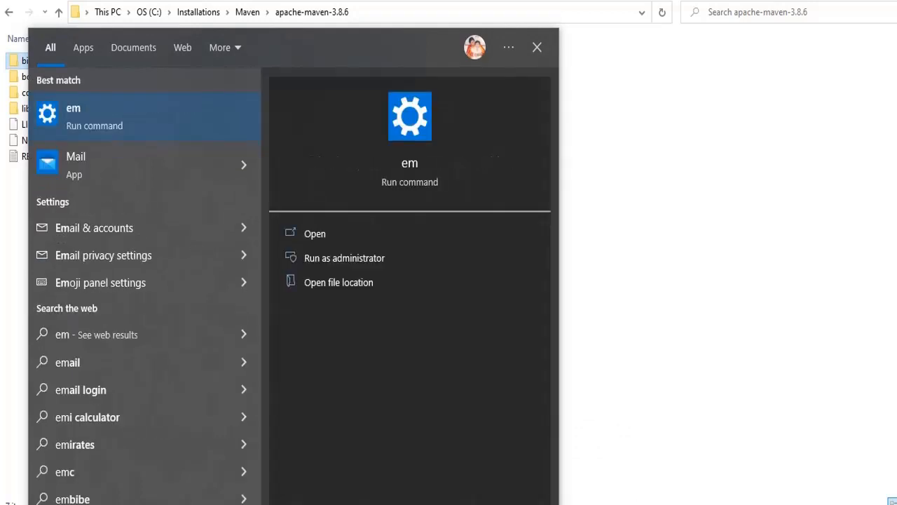
pyautogui.press('BackSpace')
pyautogui.write('nvi')
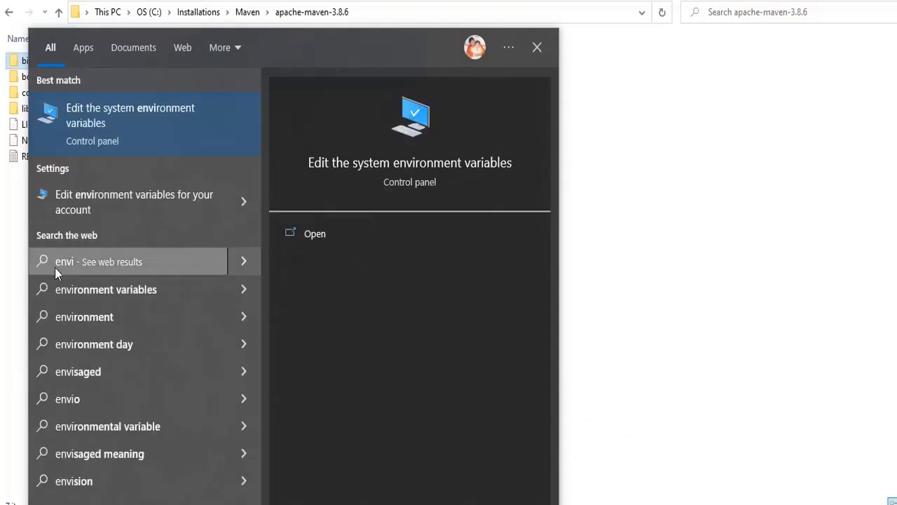
pyautogui.click(153, 112)
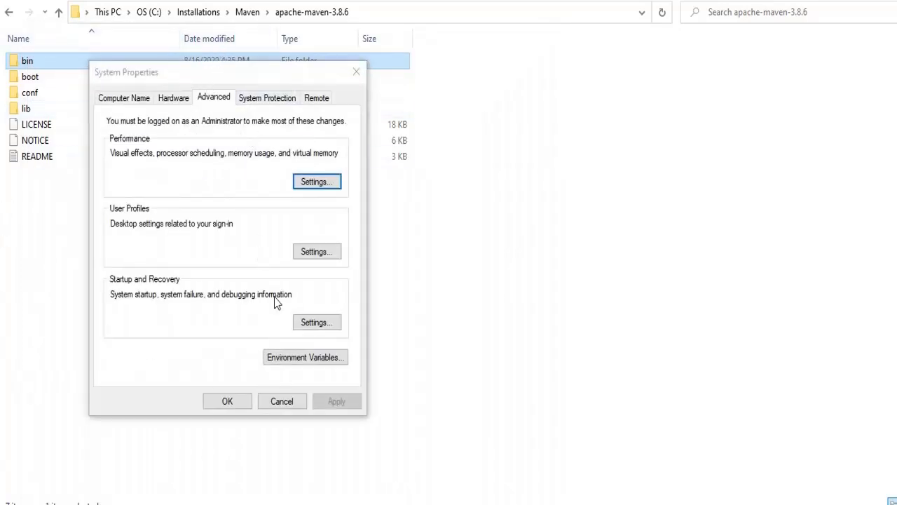
pyautogui.click(293, 361)
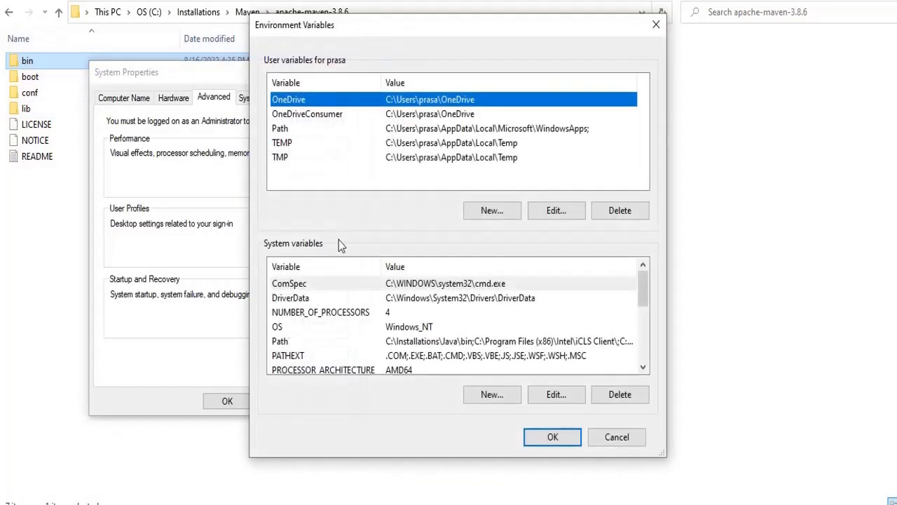
# Review the environment variable lines in the setup notes, marking JAVA_HOME= and the path placeholders
pyautogui.click(494, 504)
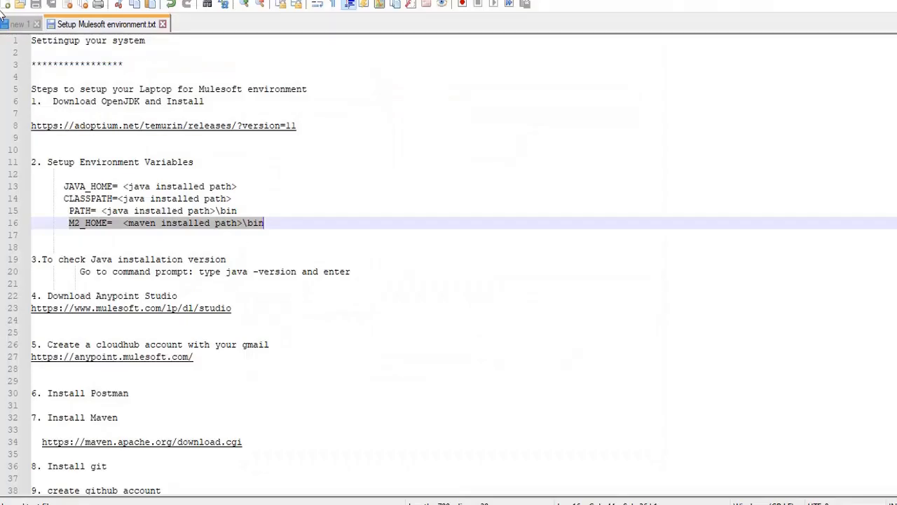
pyautogui.moveTo(65, 185); pyautogui.dragTo(323, 218)
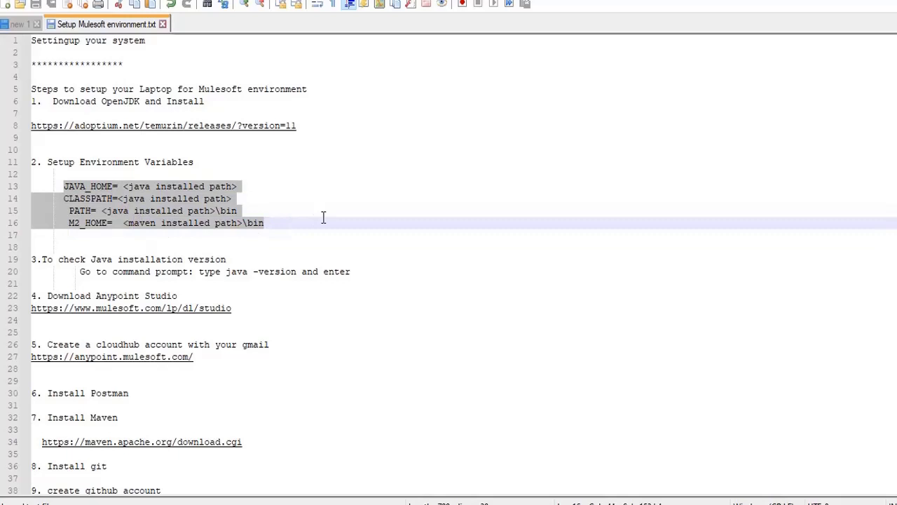
pyautogui.click(331, 171)
pyautogui.moveTo(123, 186); pyautogui.dragTo(242, 186)
pyautogui.moveTo(119, 223); pyautogui.dragTo(246, 229)
pyautogui.click(270, 161)
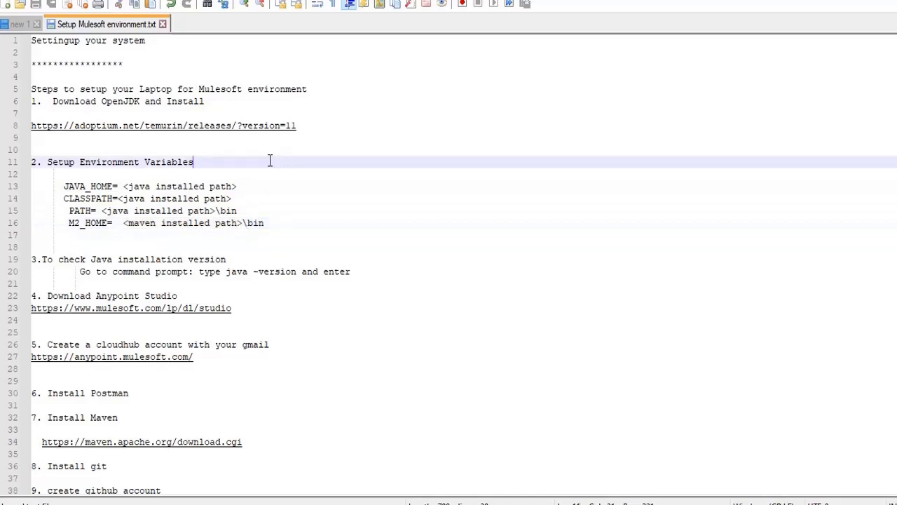
pyautogui.moveTo(64, 181); pyautogui.dragTo(120, 181)
# Scroll the System variables list and start a new system variable
pyautogui.hotkey('alt', 'Tab')
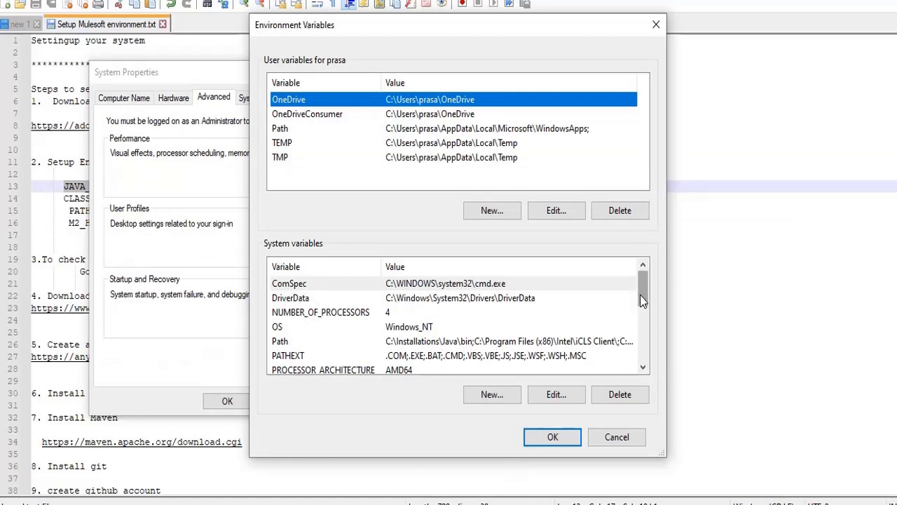
pyautogui.moveTo(640, 294); pyautogui.dragTo(652, 385)
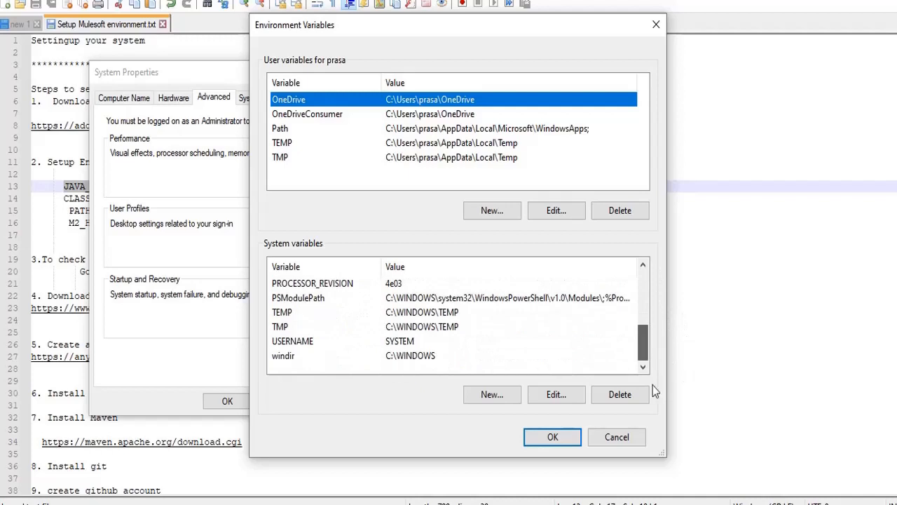
pyautogui.click(493, 395)
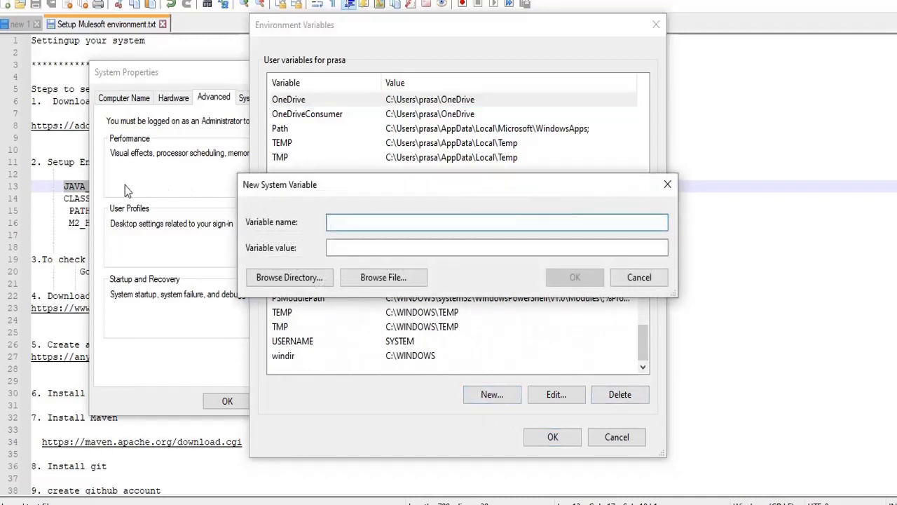
# Fill the new system variable's name with JAVA_HOME copied from the setup notes
pyautogui.click(50, 185)
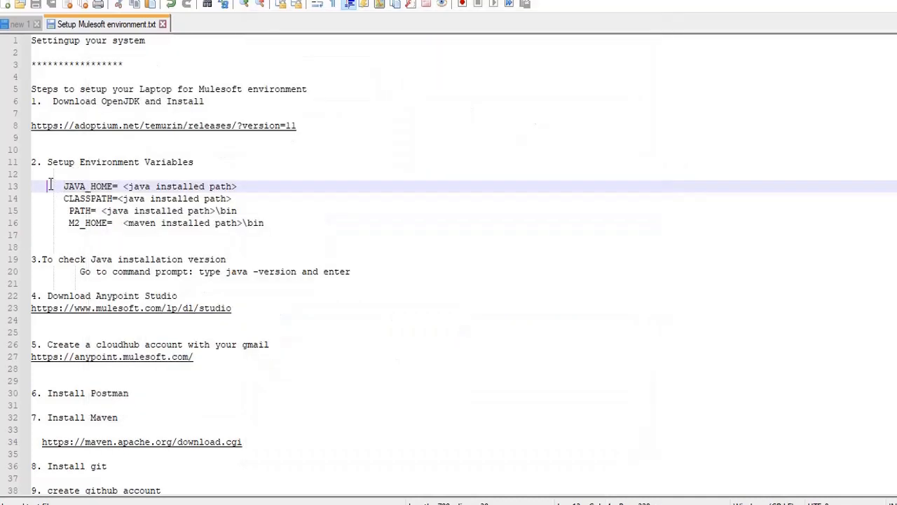
pyautogui.moveTo(65, 188); pyautogui.dragTo(112, 187)
pyautogui.hotkey('ctrl', 'c')
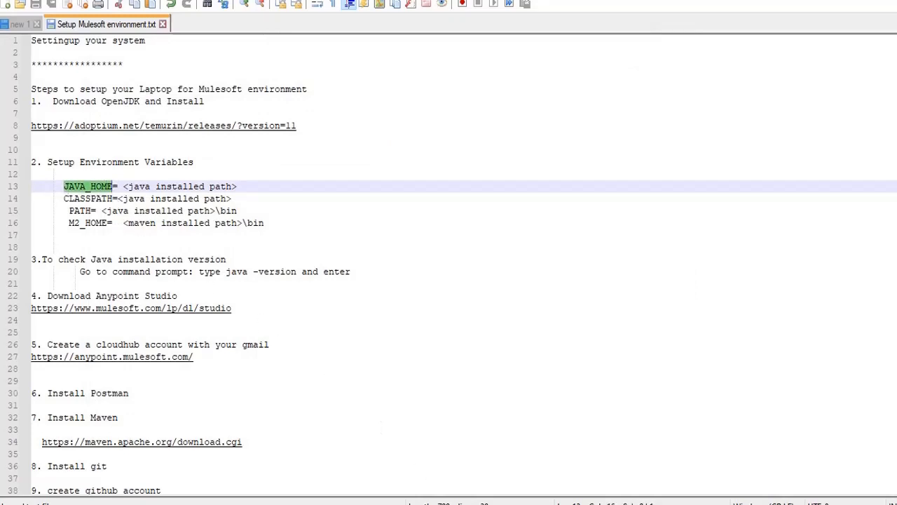
pyautogui.hotkey('alt', 'Tab')
pyautogui.click(465, 220)
pyautogui.hotkey('ctrl', 'v')
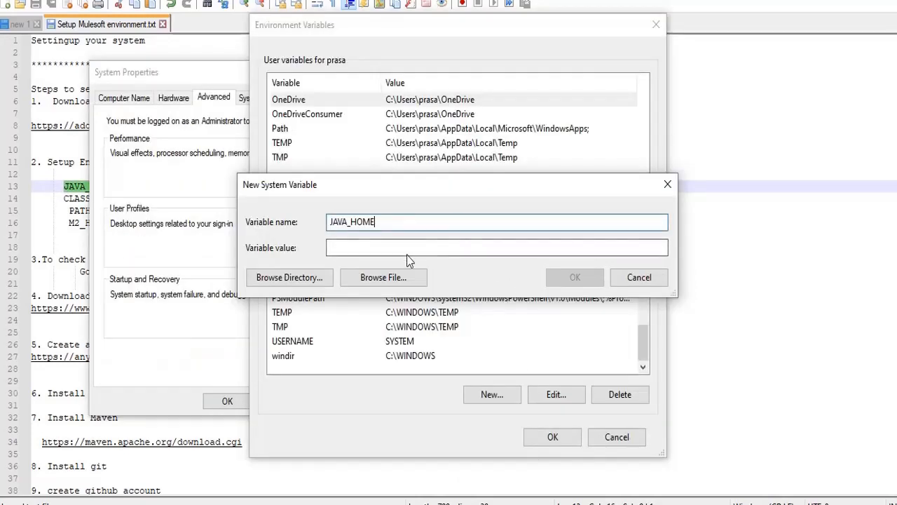
pyautogui.click(406, 253)
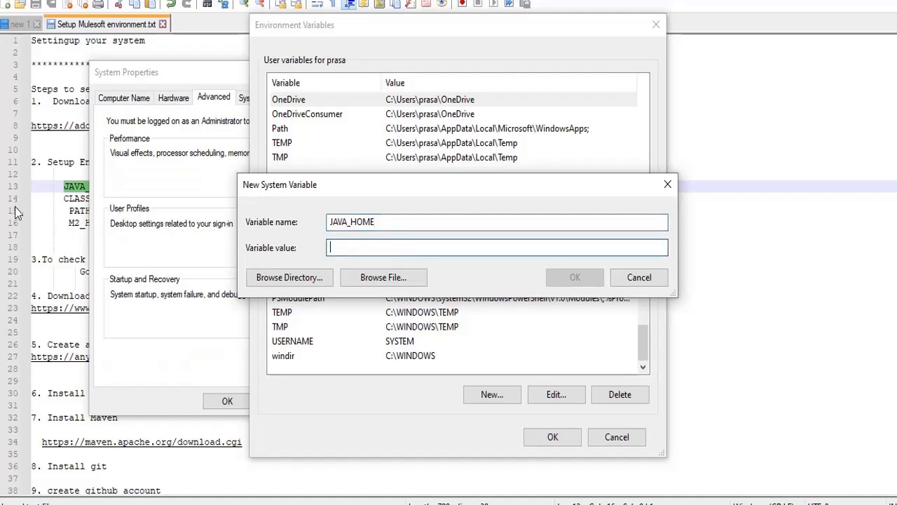
# Set the value to C:\Installations\Java, copied from Explorer's address bar, and confirm the variable
pyautogui.click(45, 235)
pyautogui.moveTo(122, 187); pyautogui.dragTo(234, 182)
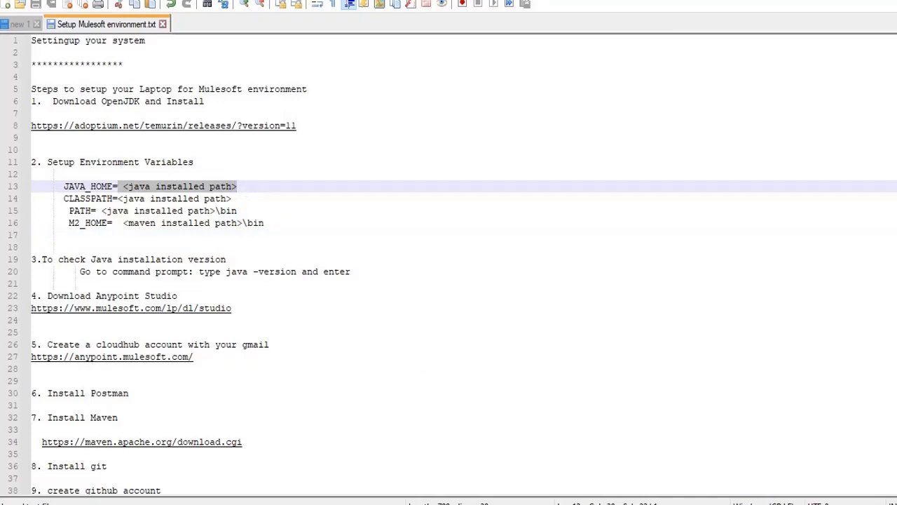
pyautogui.click(284, 415)
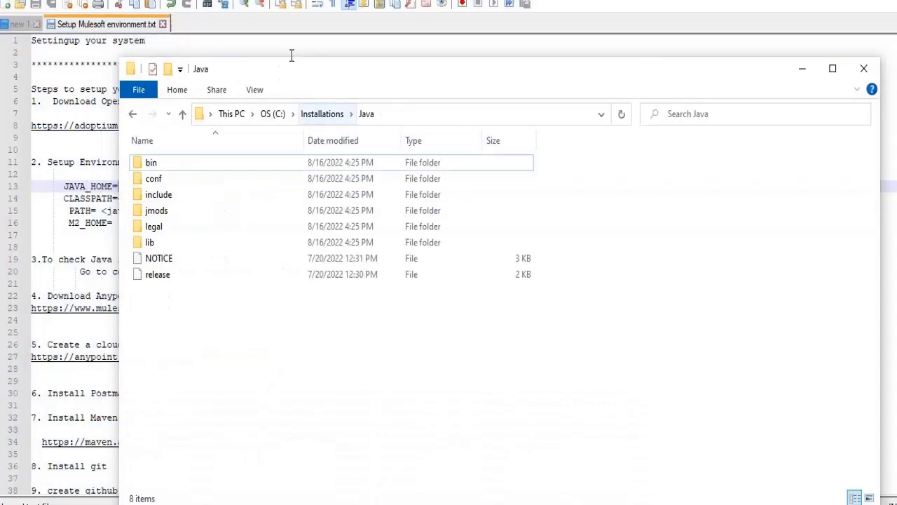
pyautogui.click(417, 114)
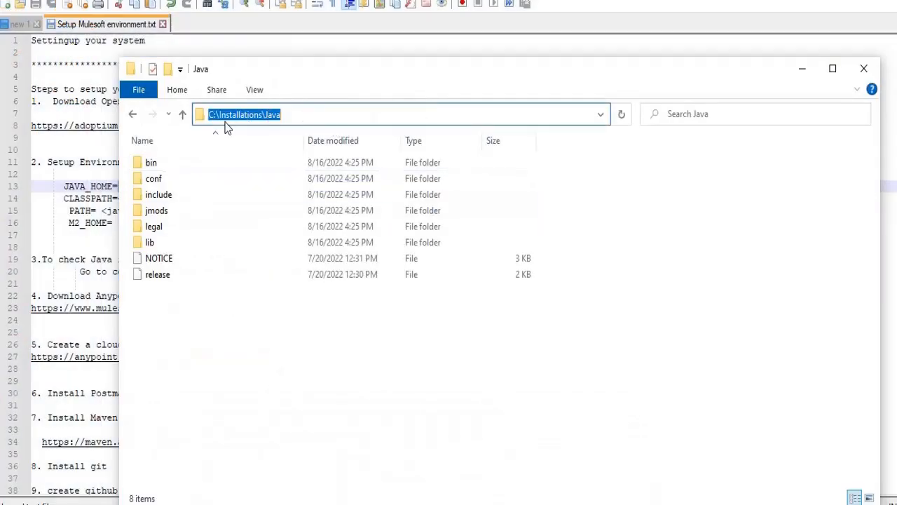
pyautogui.click(313, 112)
pyautogui.hotkey('ctrl', 'a')
pyautogui.hotkey('ctrl', 'c')
pyautogui.hotkey('alt', 'Tab')
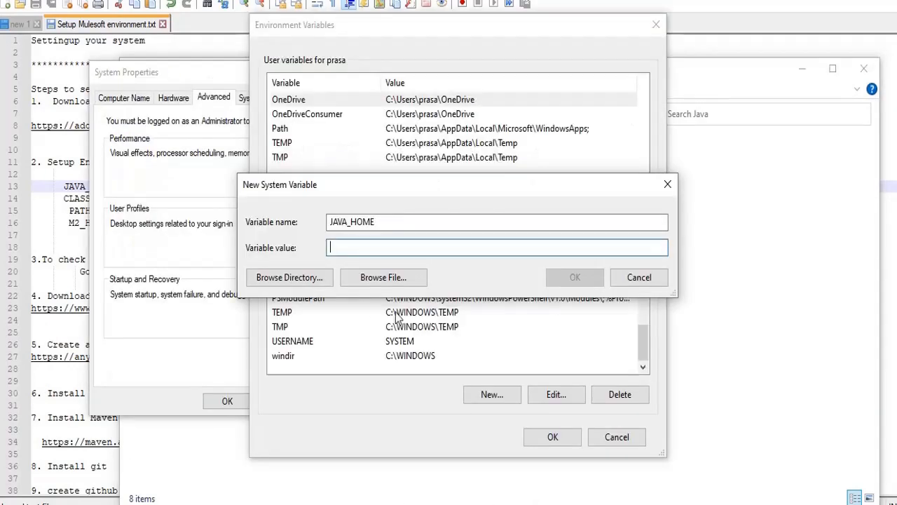
pyautogui.hotkey('ctrl', 'v')
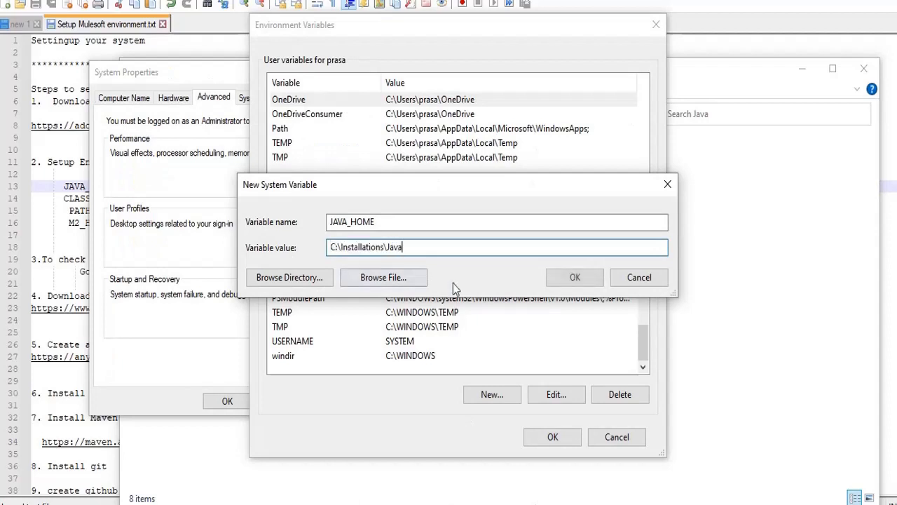
pyautogui.click(581, 279)
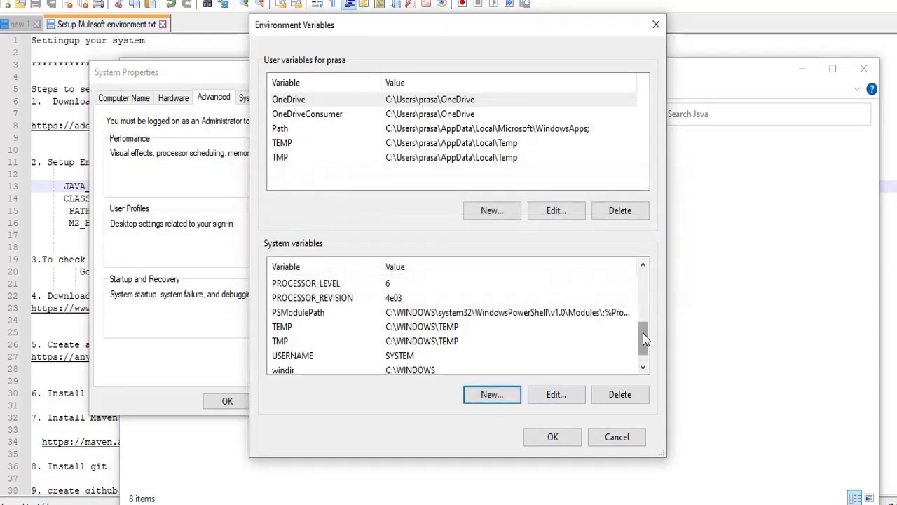
pyautogui.moveTo(644, 334); pyautogui.dragTo(654, 287)
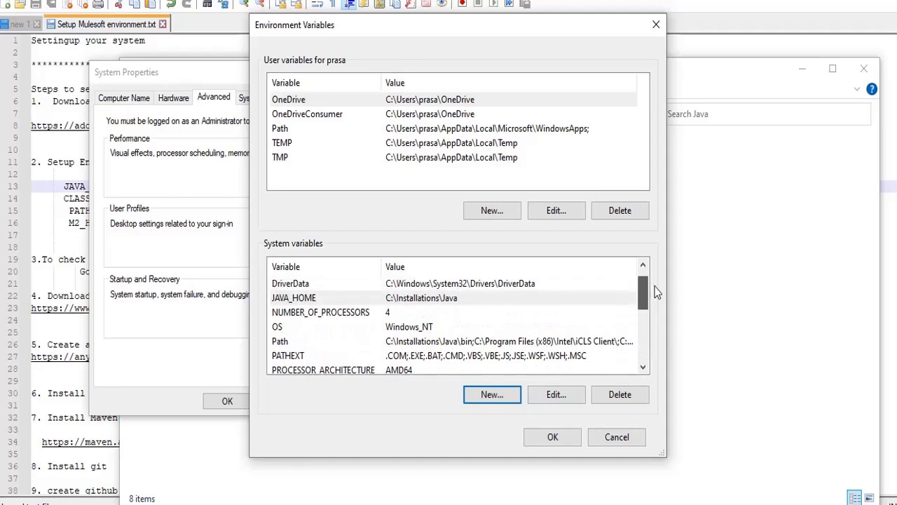
pyautogui.click(37, 236)
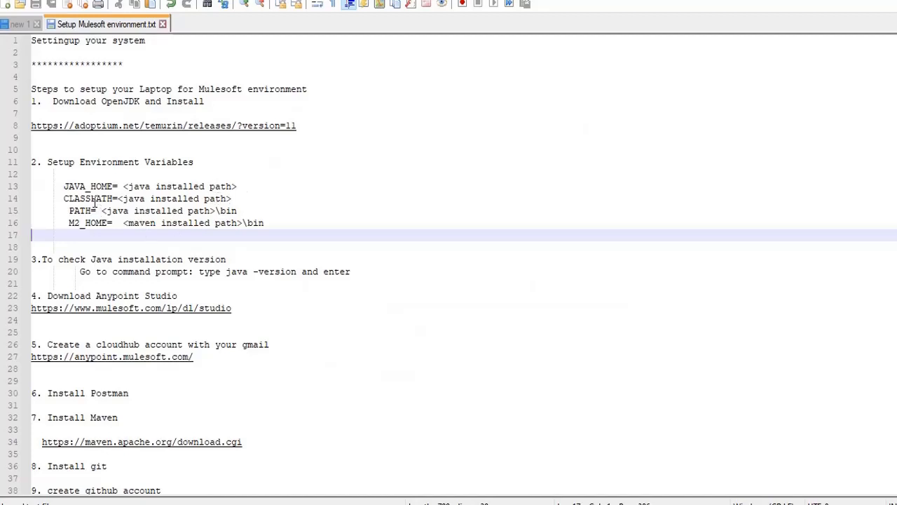
# Create a new system variable named CLASSPATH, copied from line 14 of the setup notes
pyautogui.doubleClick(94, 199)
pyautogui.hotkey('ctrl', 'c')
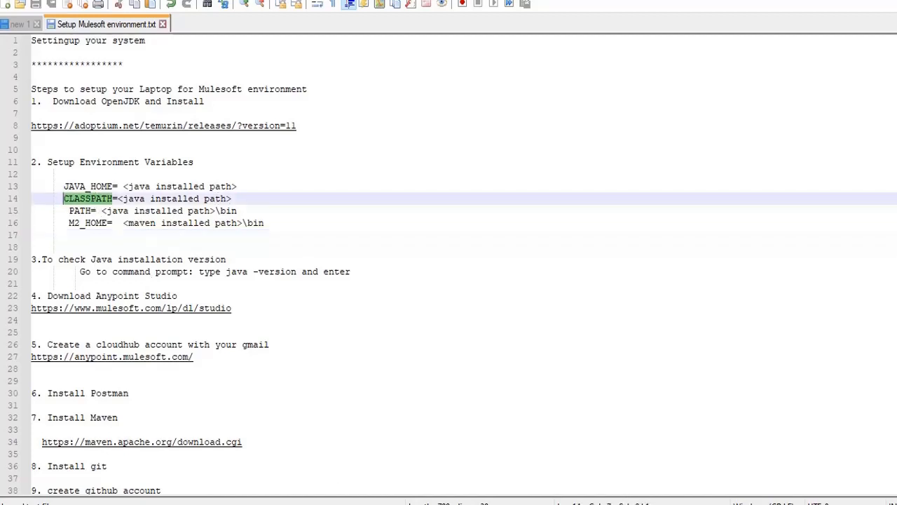
pyautogui.hotkey('alt', 'Tab')
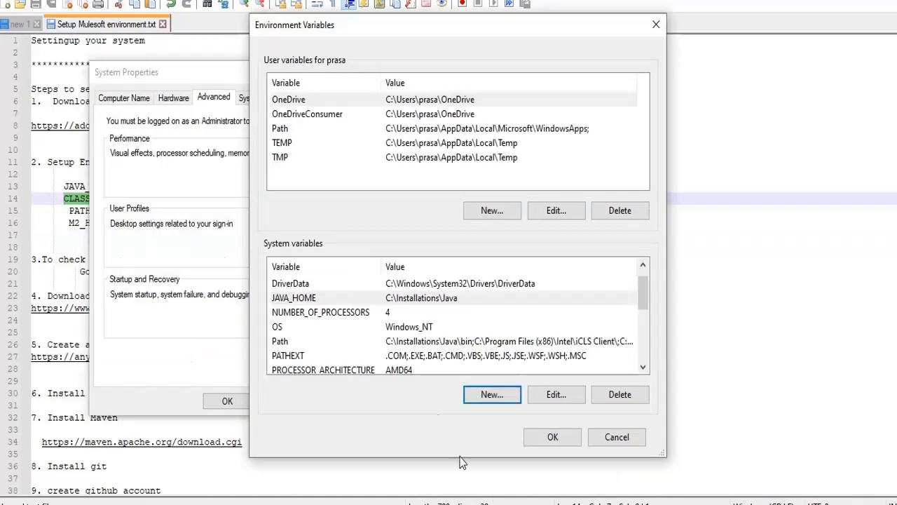
pyautogui.click(494, 397)
pyautogui.hotkey('ctrl', 'v')
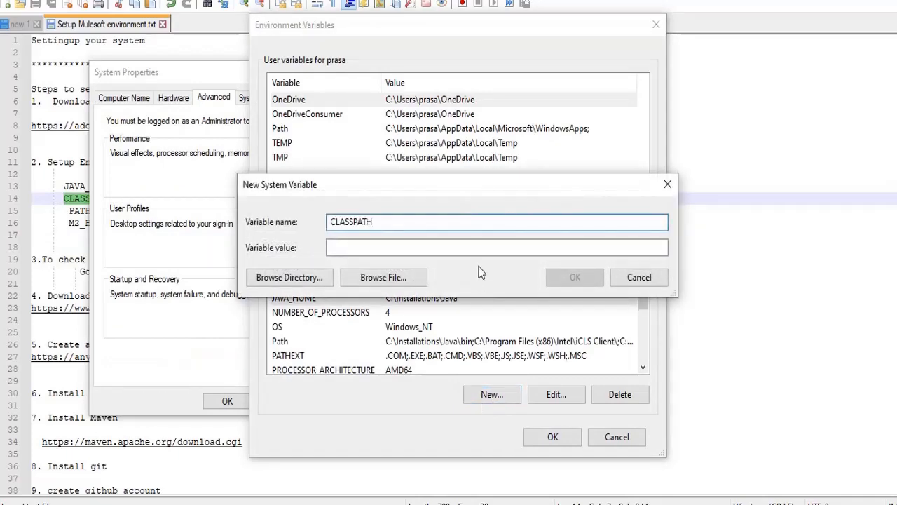
pyautogui.click(445, 247)
# Give CLASSPATH the value C:\Installations\Java from the Java folder and save the variable
pyautogui.click(344, 503)
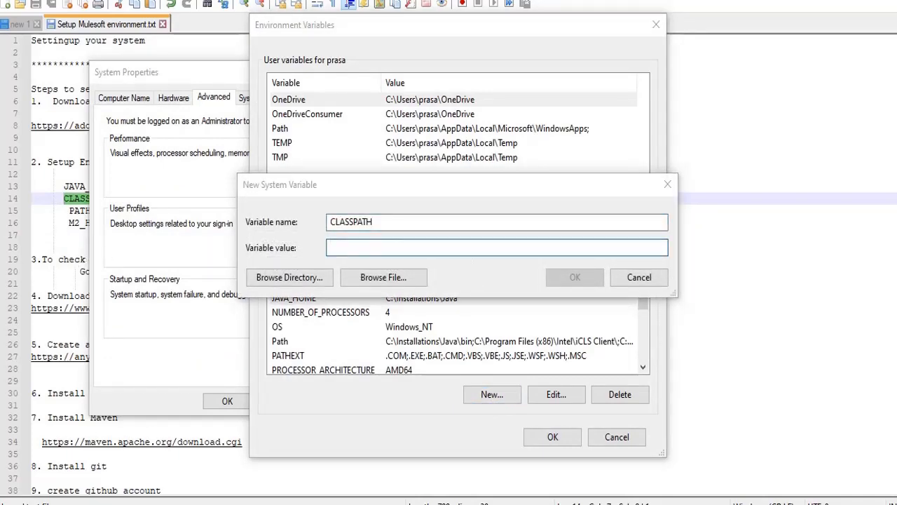
pyautogui.click(237, 412)
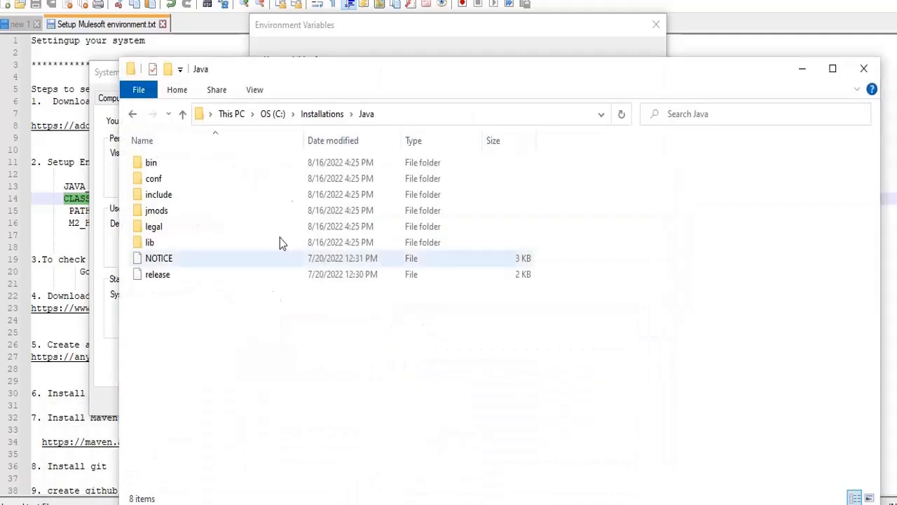
pyautogui.click(403, 113)
pyautogui.hotkey('ctrl', 'c')
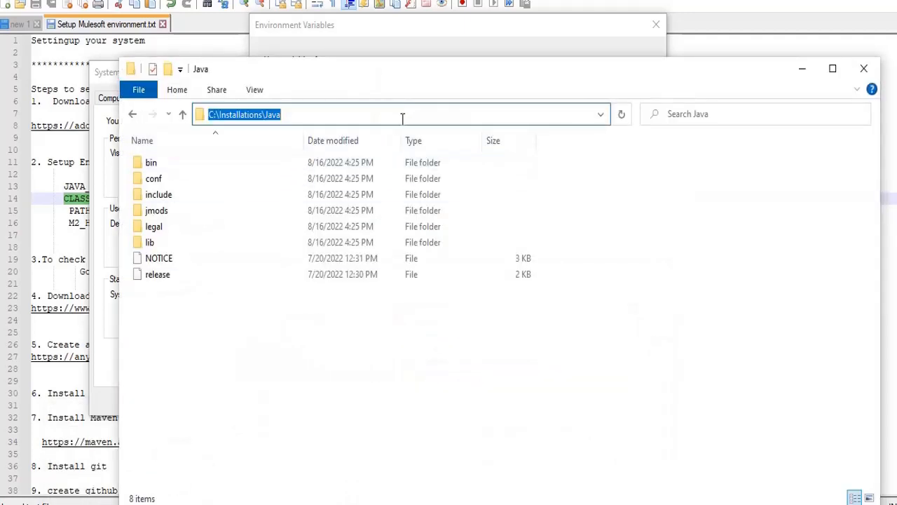
pyautogui.click(108, 374)
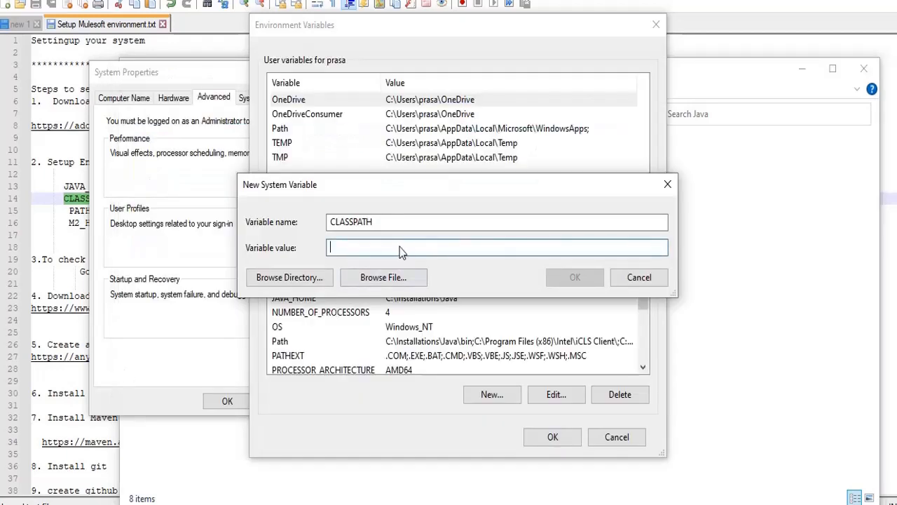
pyautogui.hotkey('ctrl', 'v')
pyautogui.click(575, 279)
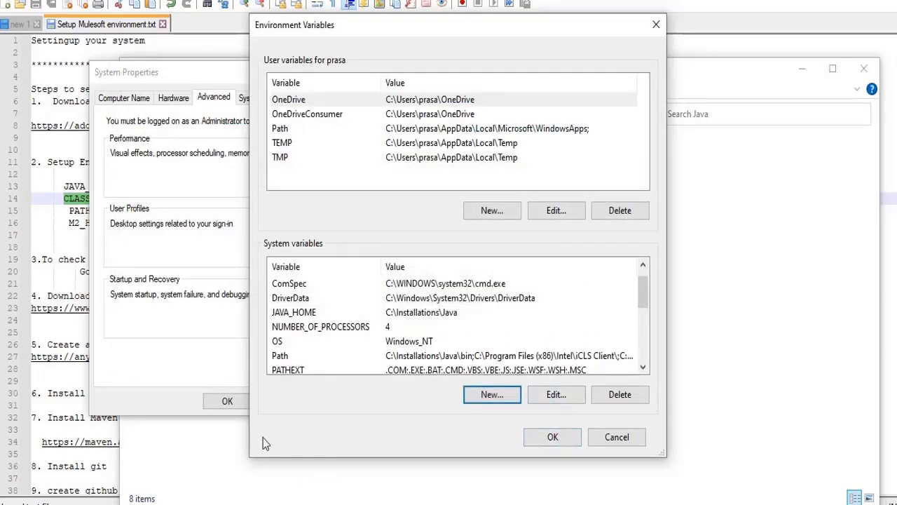
pyautogui.click(52, 234)
pyautogui.doubleClick(81, 212)
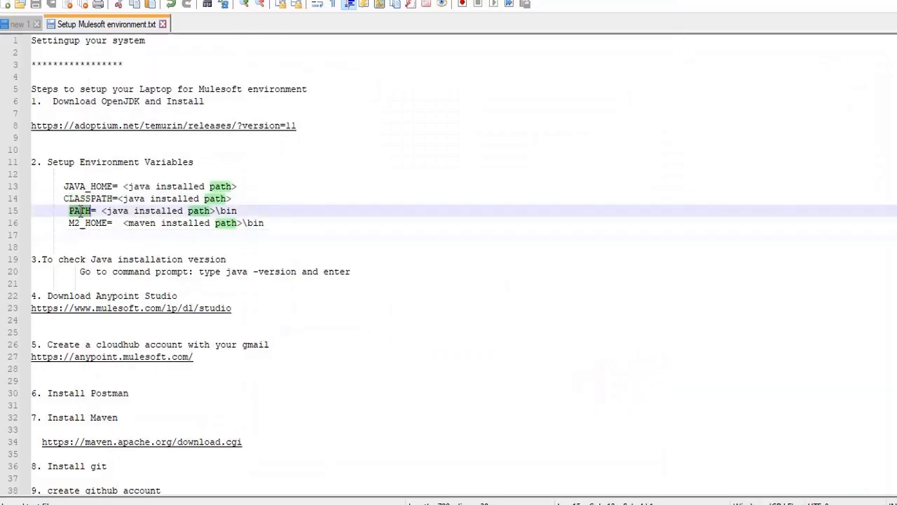
# Select the java bin path placeholder on line 15 of the setup notes
pyautogui.click(92, 209)
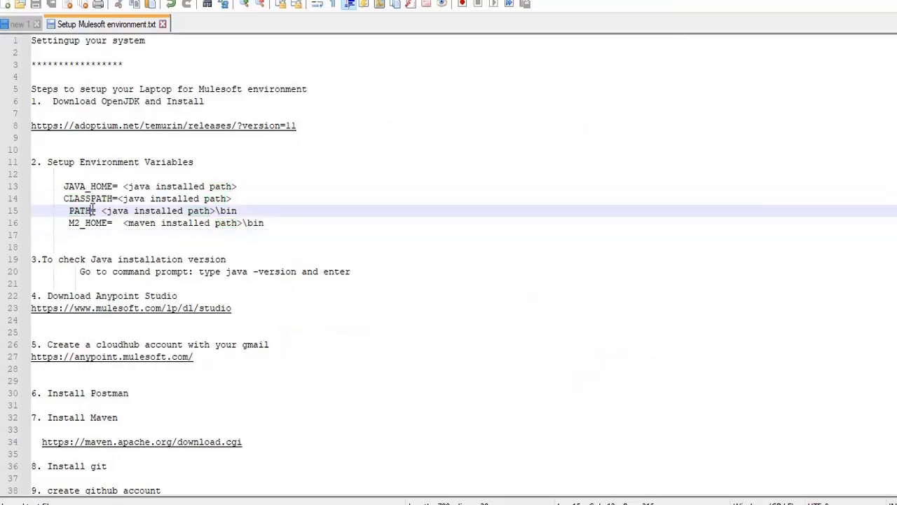
pyautogui.write('or pat')
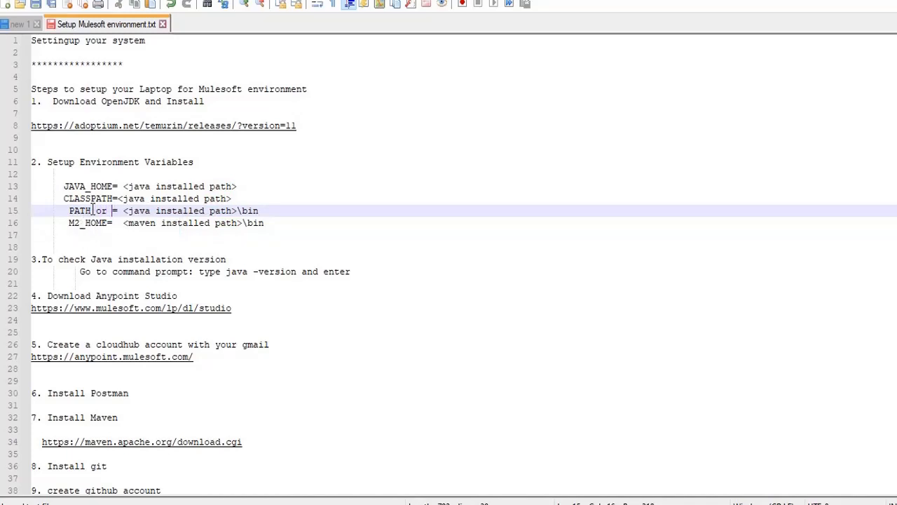
pyautogui.write('h')
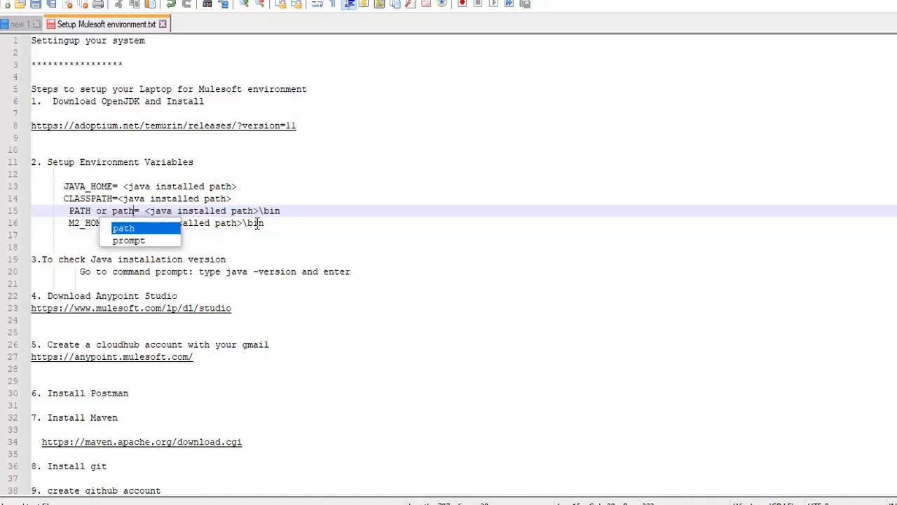
pyautogui.click(462, 188)
pyautogui.click(133, 210)
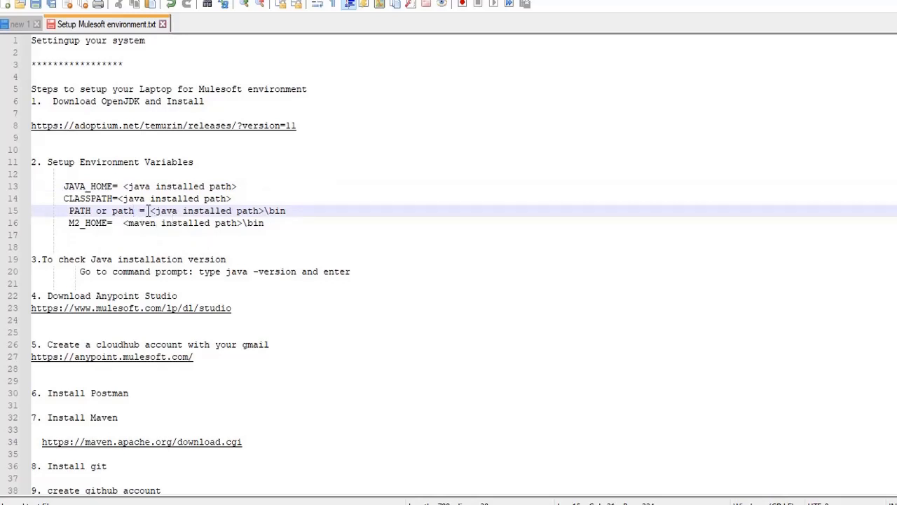
pyautogui.moveTo(147, 210); pyautogui.dragTo(291, 205)
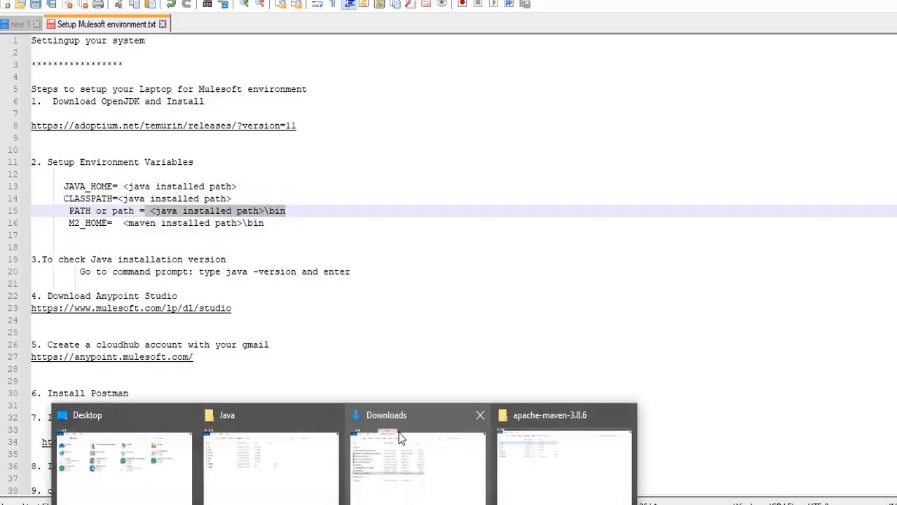
# Open C:\Installations\Java\bin in File Explorer and copy its path for the environment variables
pyautogui.click(236, 417)
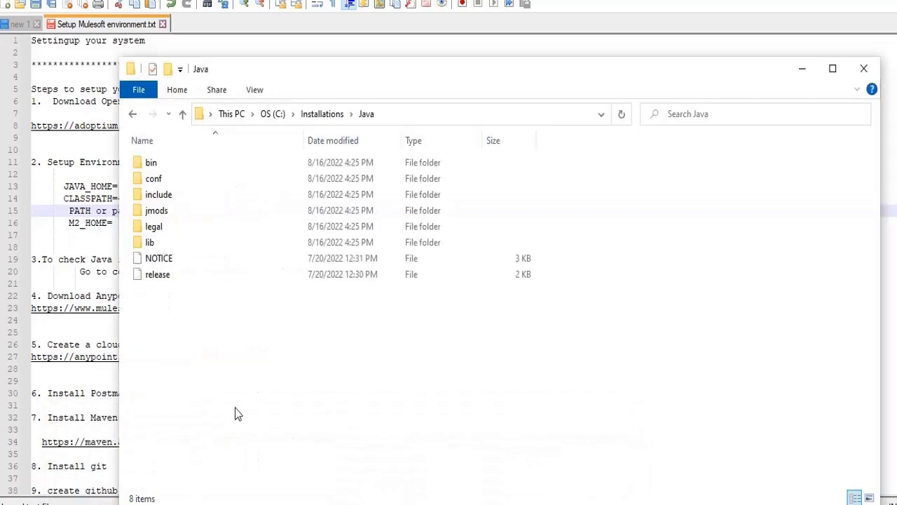
pyautogui.click(414, 116)
pyautogui.click(230, 225)
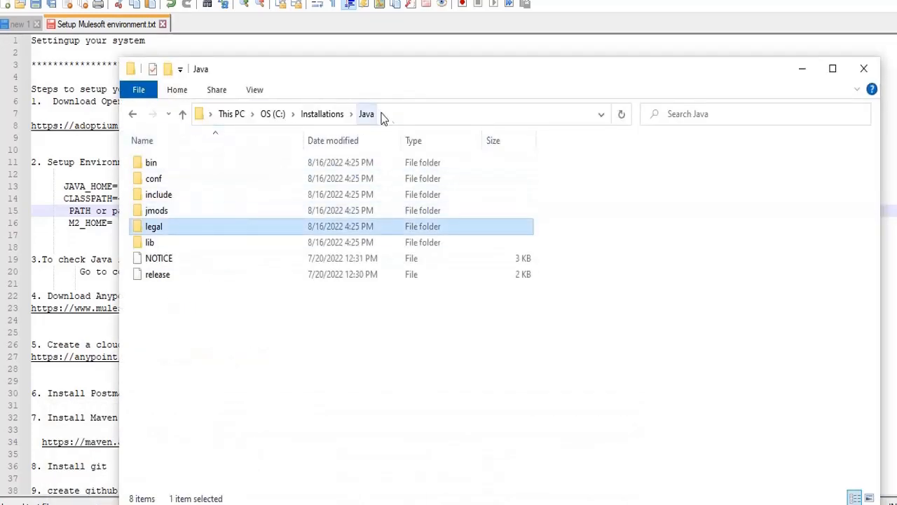
pyautogui.doubleClick(172, 164)
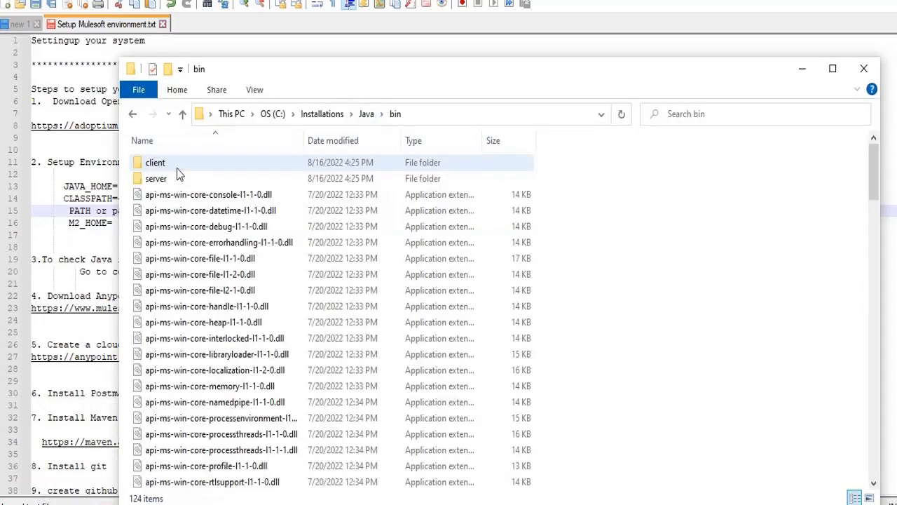
pyautogui.click(448, 114)
pyautogui.hotkey('ctrl', 'c')
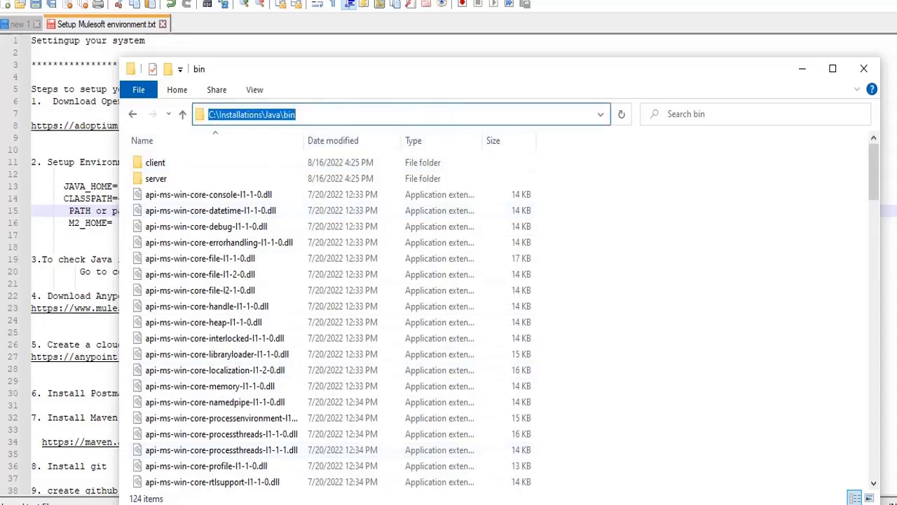
pyautogui.hotkey('alt', 'Tab')
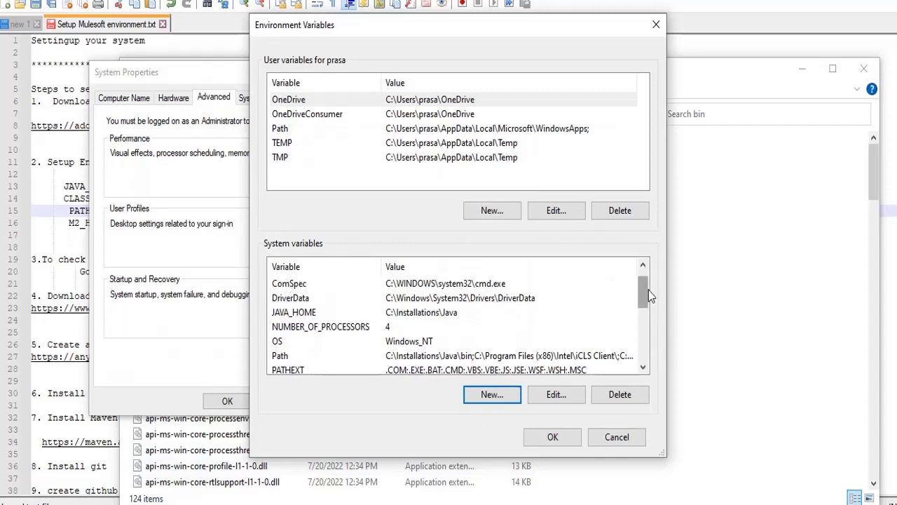
# Paste C:\Installations\Java\bin as a new Path entry, then cancel because Path already starts with it
pyautogui.click(644, 269)
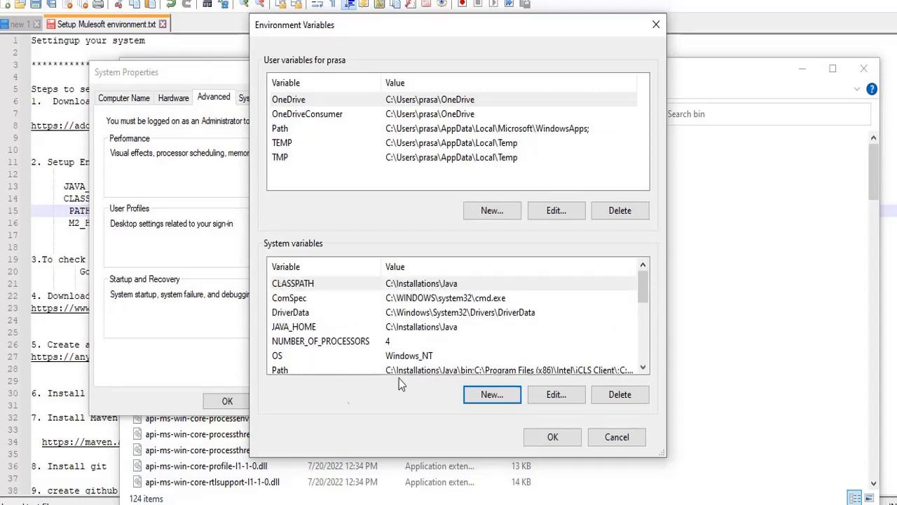
pyautogui.click(308, 372)
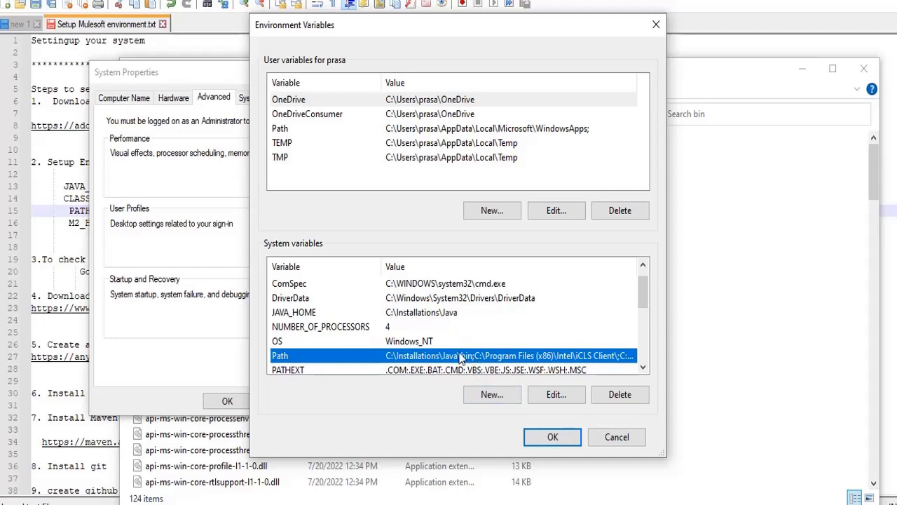
pyautogui.click(554, 395)
pyautogui.click(592, 96)
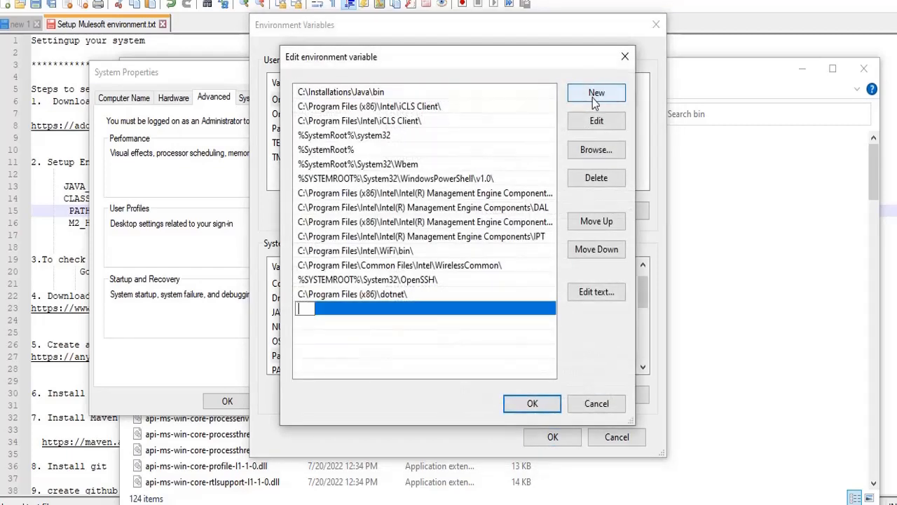
pyautogui.hotkey('ctrl', 'v')
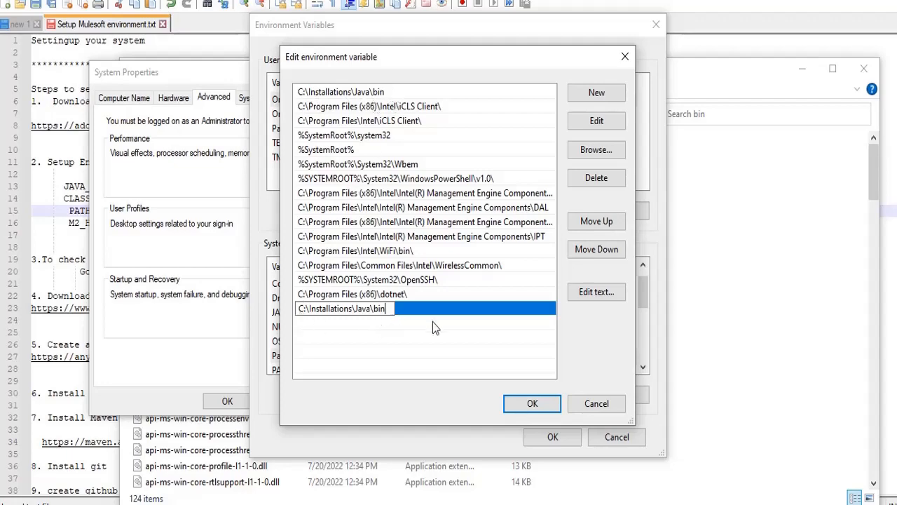
pyautogui.click(593, 406)
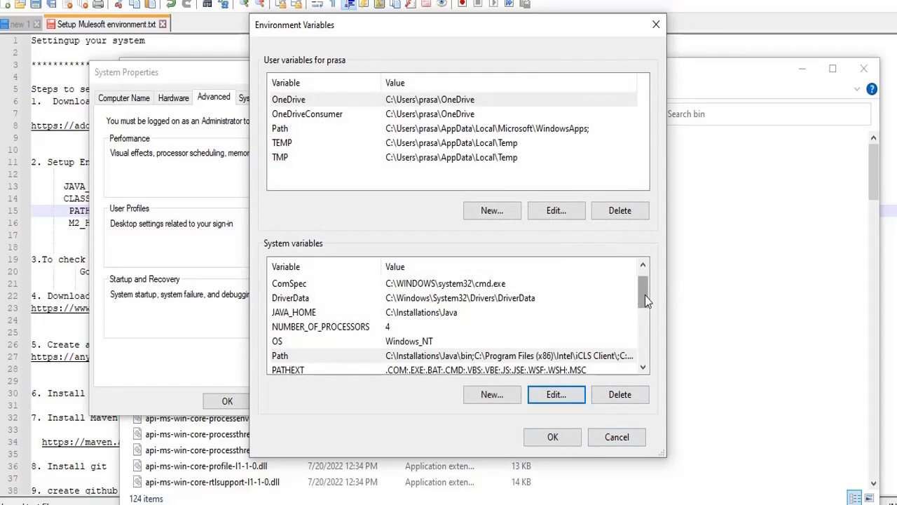
pyautogui.moveTo(645, 295); pyautogui.dragTo(675, 301)
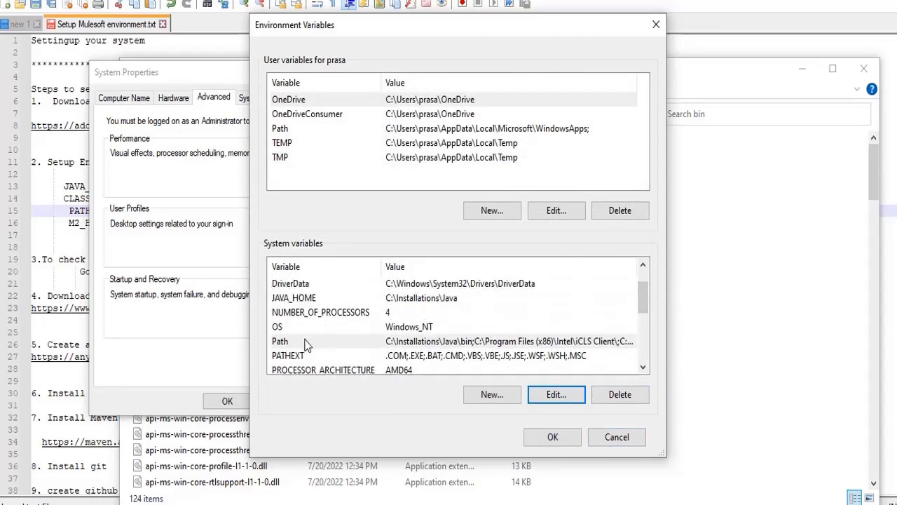
pyautogui.moveTo(642, 302); pyautogui.dragTo(642, 254)
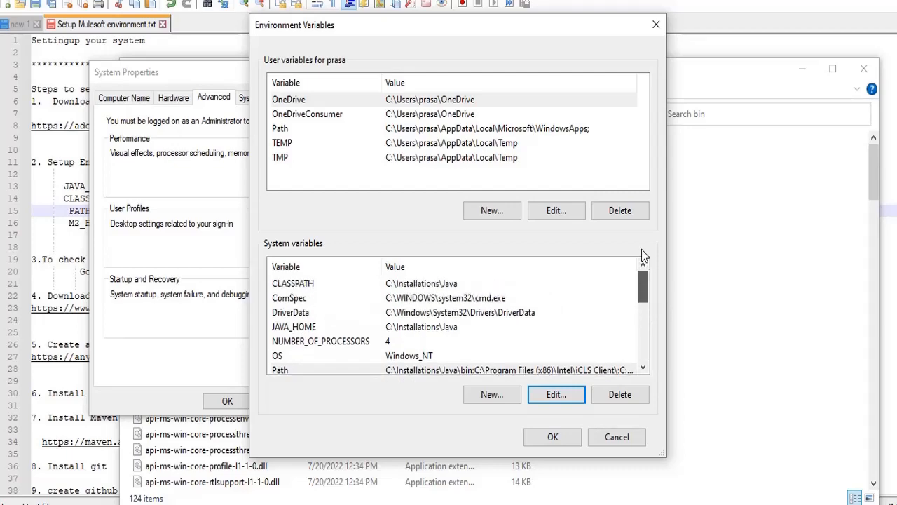
pyautogui.click(79, 282)
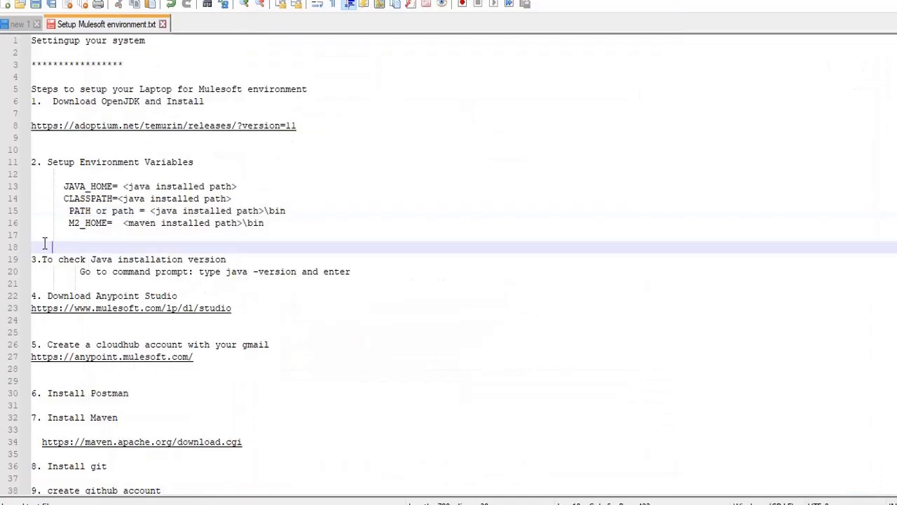
# Copy the path C:\Installations\Maven\apache-maven-3.8.6\bin from File Explorer after selecting M2_HOME in the notes
pyautogui.moveTo(66, 222); pyautogui.dragTo(112, 224)
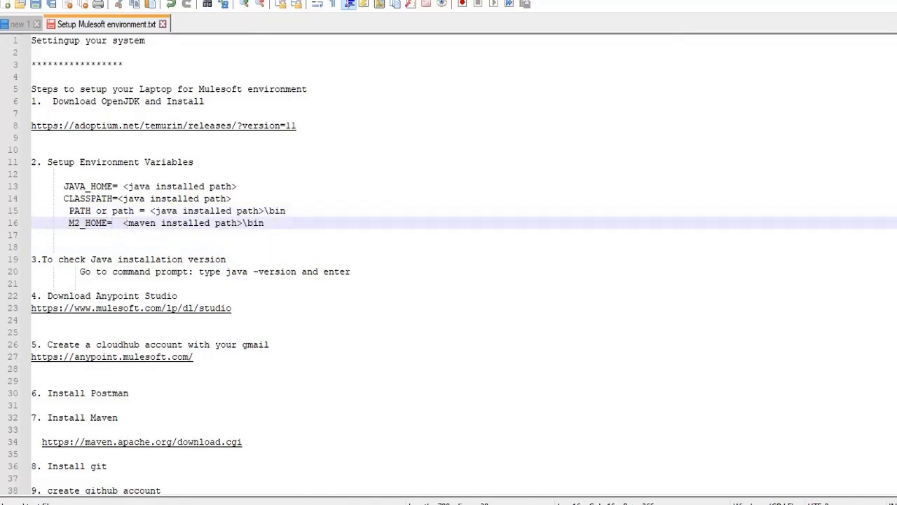
pyautogui.click(535, 428)
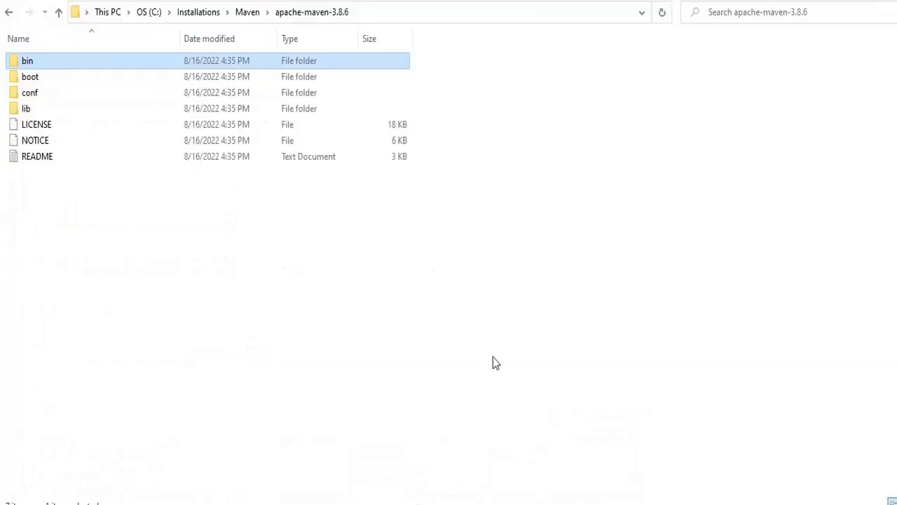
pyautogui.click(208, 12)
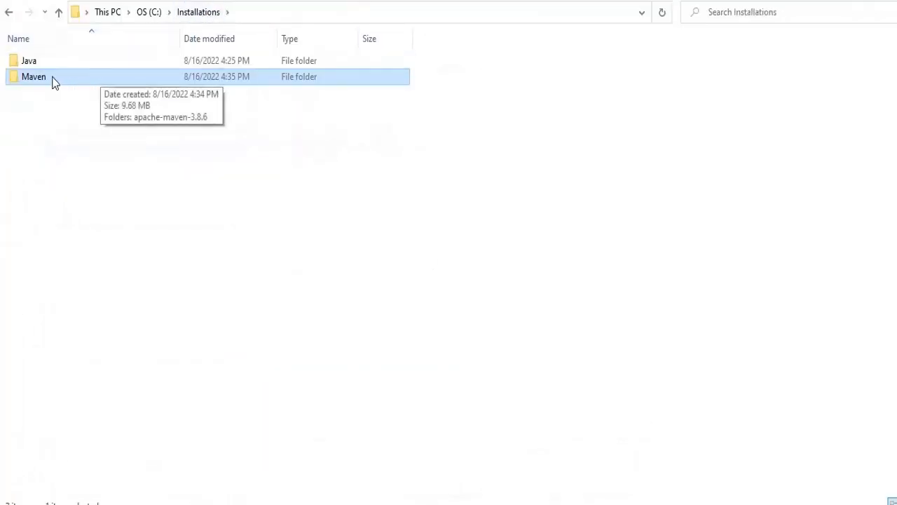
pyautogui.doubleClick(110, 79)
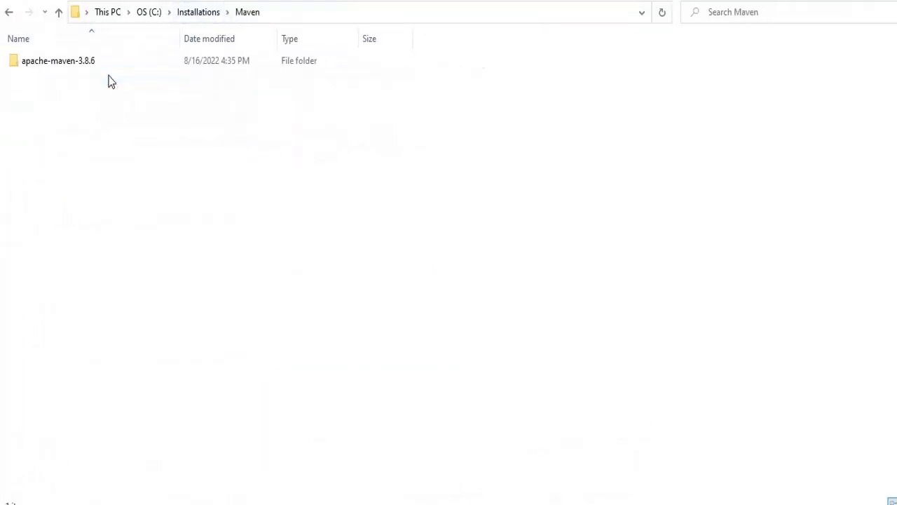
pyautogui.doubleClick(102, 61)
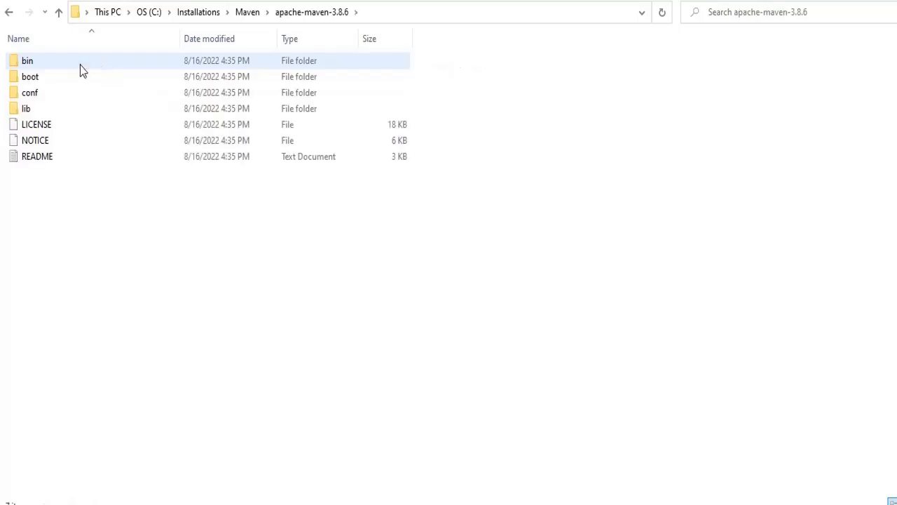
pyautogui.doubleClick(80, 64)
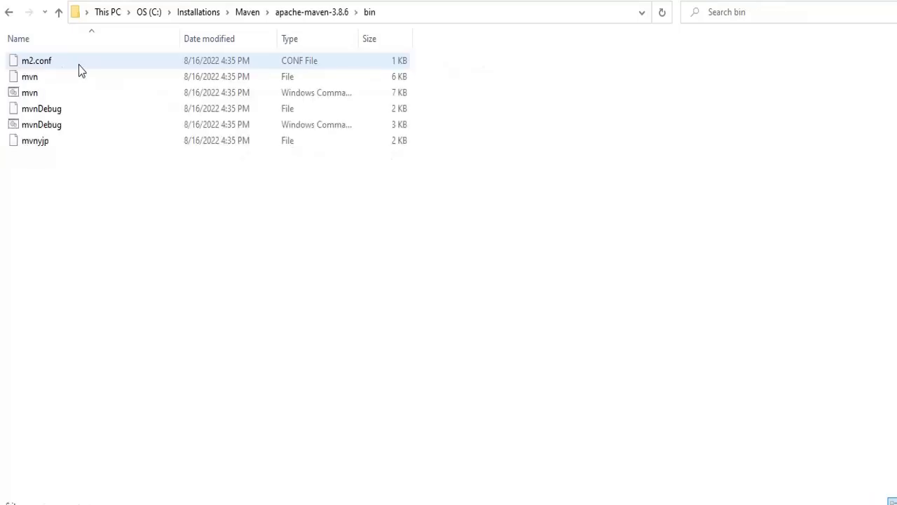
pyautogui.click(417, 12)
pyautogui.hotkey('ctrl', 'c')
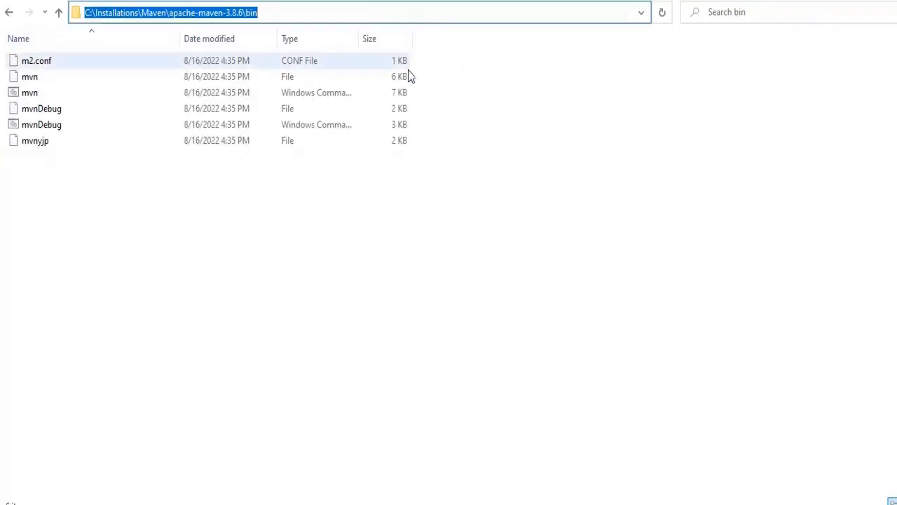
pyautogui.click(477, 503)
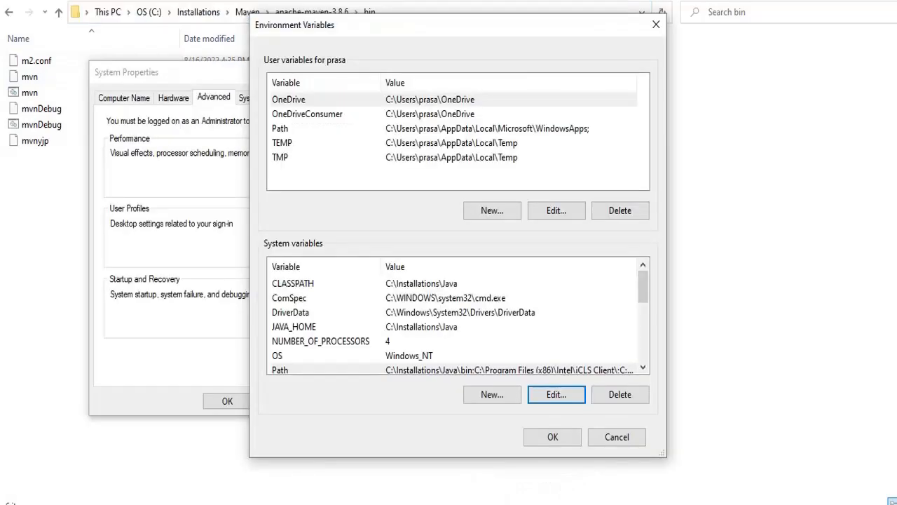
pyautogui.click(477, 503)
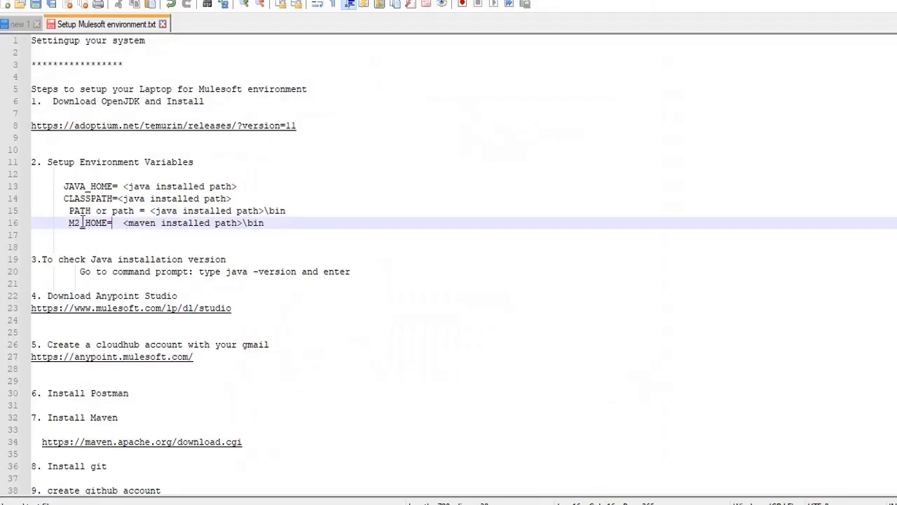
pyautogui.click(477, 503)
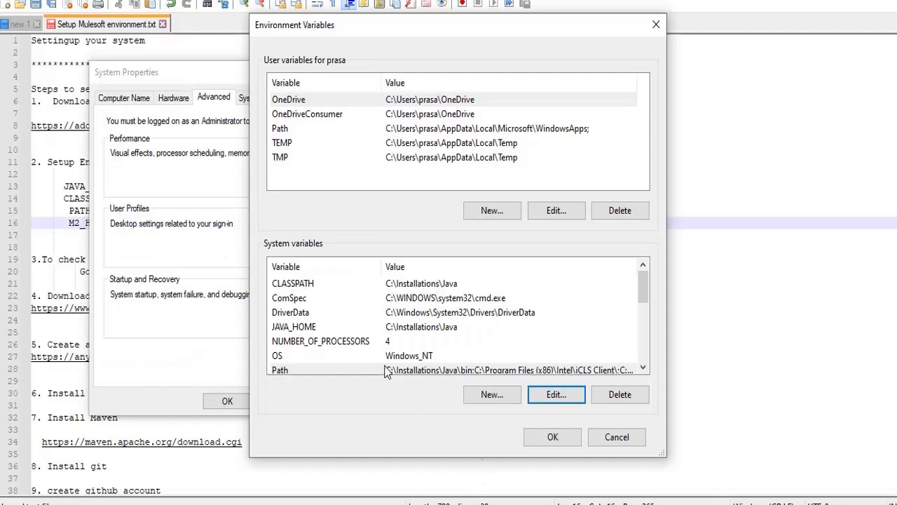
# Start a new system variable and clear the mistakenly pasted text from its name
pyautogui.click(493, 396)
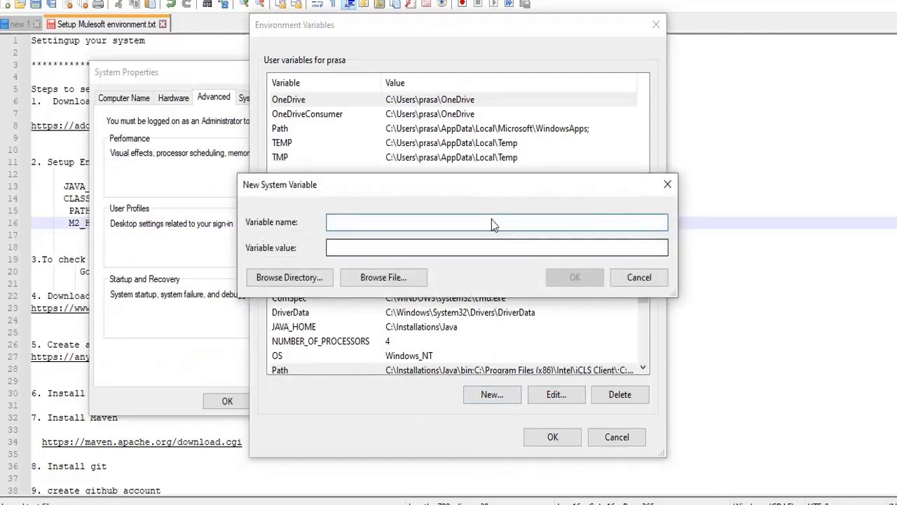
pyautogui.hotkey('ctrl', 'v')
pyautogui.write('M')
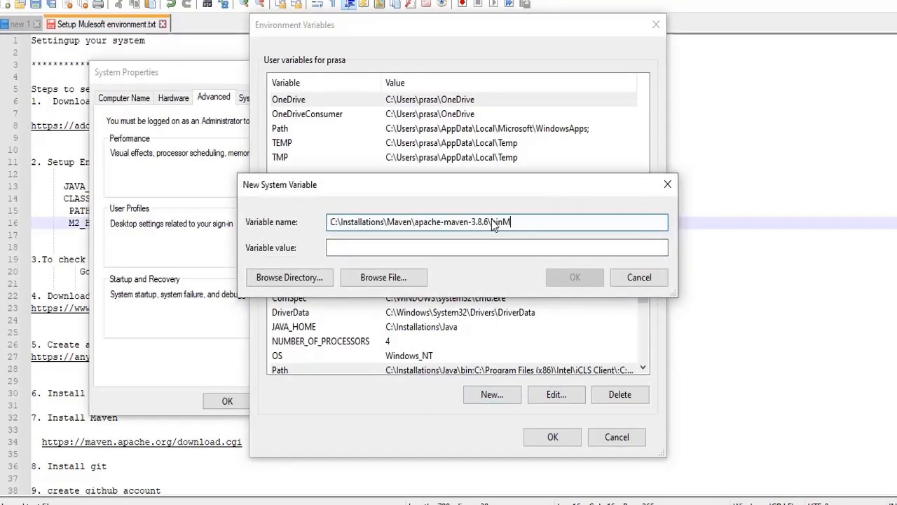
pyautogui.write('2')
pyautogui.hotkey('ctrl', 'v')
pyautogui.write('_')
pyautogui.hotkey('ctrl', 'v')
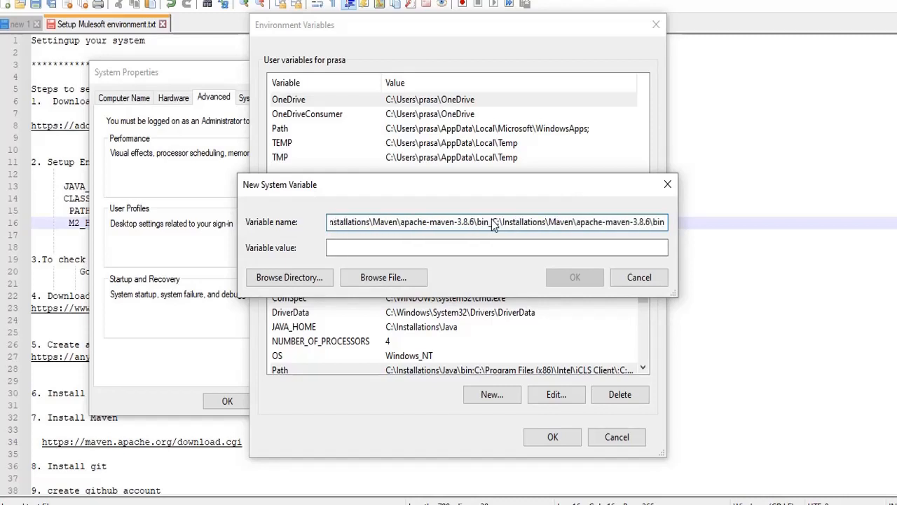
pyautogui.write('H')
pyautogui.hotkey('ctrl', 'v')
pyautogui.hotkey('ctrl', 'v')
pyautogui.hotkey('ctrl', 'v')
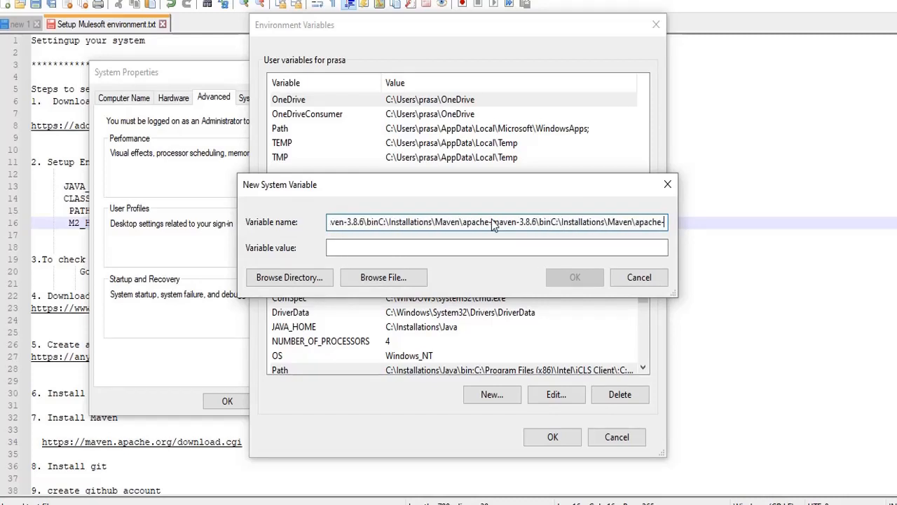
pyautogui.press('BackSpace')
pyautogui.press('BackSpace')
pyautogui.press('BackSpace')
pyautogui.press('BackSpace')
pyautogui.press('BackSpace')
pyautogui.press('BackSpace')
pyautogui.press('BackSpace')
pyautogui.press('BackSpace')
pyautogui.press('BackSpace')
pyautogui.press('BackSpace')
pyautogui.press('BackSpace')
pyautogui.press('BackSpace')
pyautogui.press('BackSpace')
pyautogui.press('BackSpace')
pyautogui.press('BackSpace')
pyautogui.press('BackSpace')
pyautogui.press('BackSpace')
pyautogui.press('BackSpace')
pyautogui.press('BackSpace')
pyautogui.press('BackSpace')
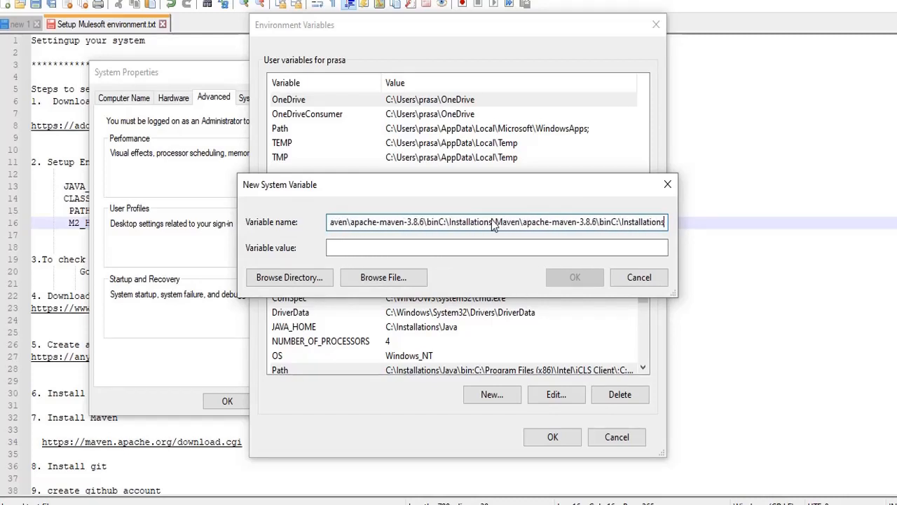
pyautogui.press('BackSpace')
pyautogui.press('BackSpace')
pyautogui.press('BackSpace')
pyautogui.press('BackSpace')
pyautogui.press('BackSpace')
pyautogui.press('BackSpace')
pyautogui.press('BackSpace')
pyautogui.press('BackSpace')
pyautogui.press('BackSpace')
pyautogui.press('BackSpace')
pyautogui.press('BackSpace')
pyautogui.press('BackSpace')
pyautogui.press('BackSpace')
pyautogui.press('BackSpace')
pyautogui.press('BackSpace')
pyautogui.press('BackSpace')
pyautogui.press('BackSpace')
pyautogui.press('BackSpace')
pyautogui.press('BackSpace')
pyautogui.press('BackSpace')
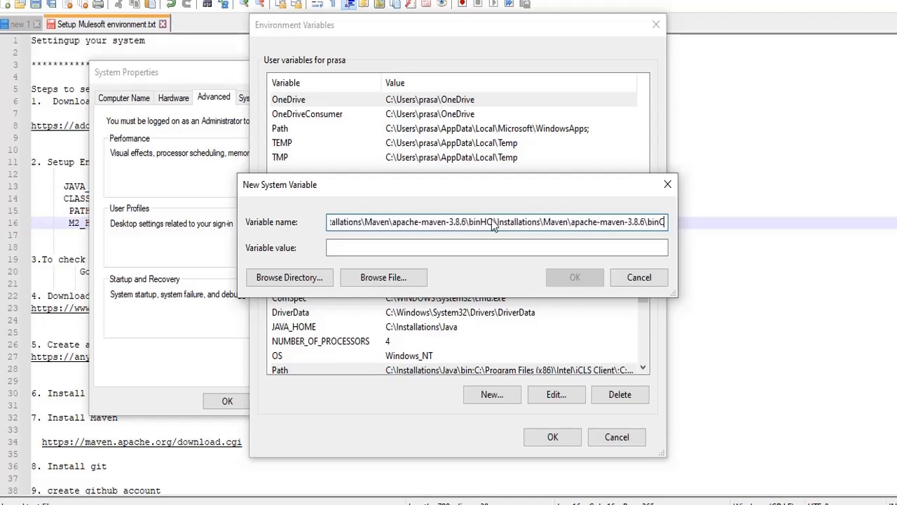
pyautogui.press('BackSpace')
pyautogui.press('BackSpace')
pyautogui.press('BackSpace')
pyautogui.press('BackSpace')
pyautogui.press('BackSpace')
pyautogui.press('BackSpace')
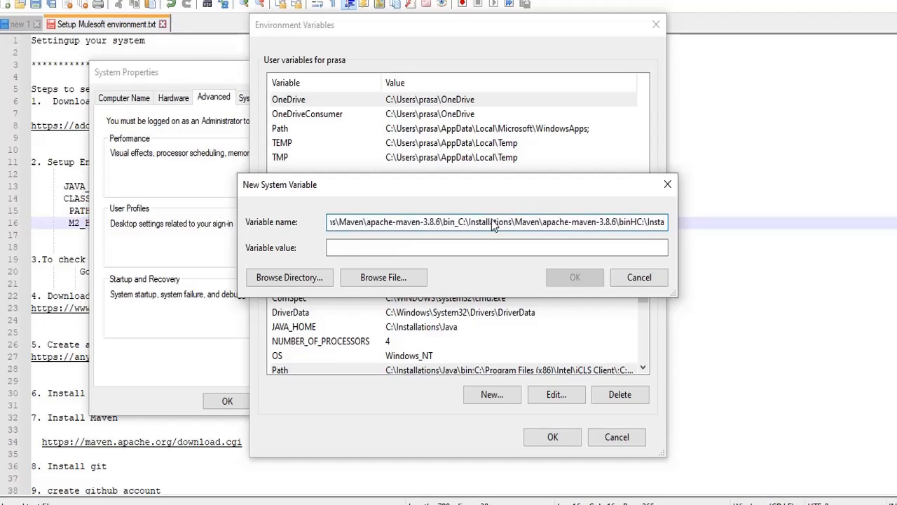
pyautogui.hotkey('ctrl', 'a')
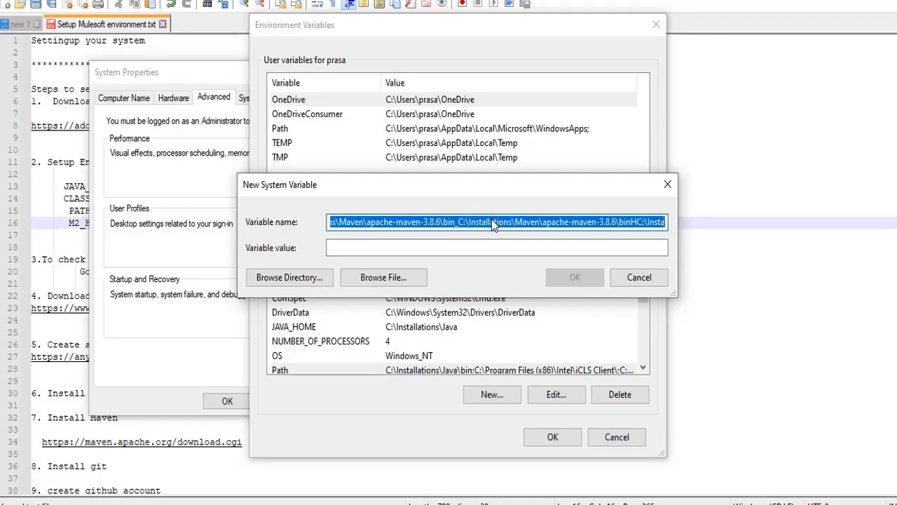
pyautogui.press('BackSpace')
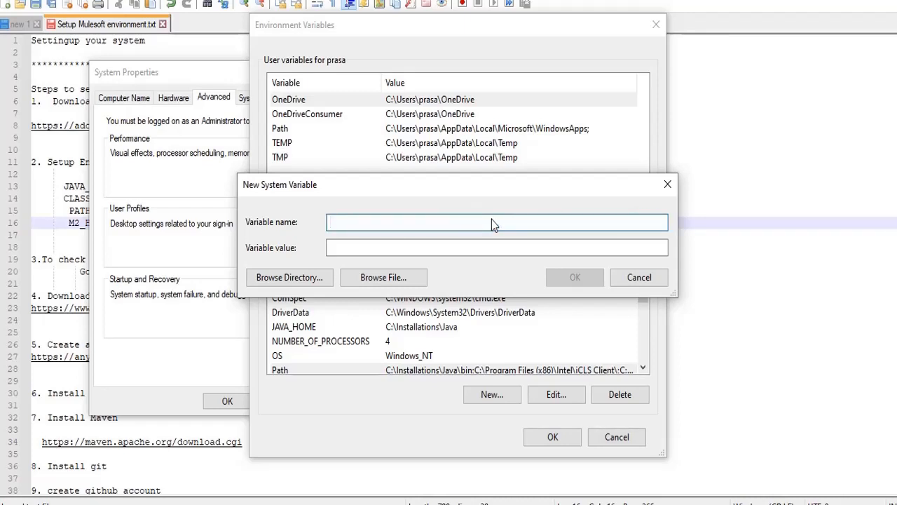
# Enter M2_HOME as the new variable's name
pyautogui.write('M2')
pyautogui.hotkey('ctrl', 'v')
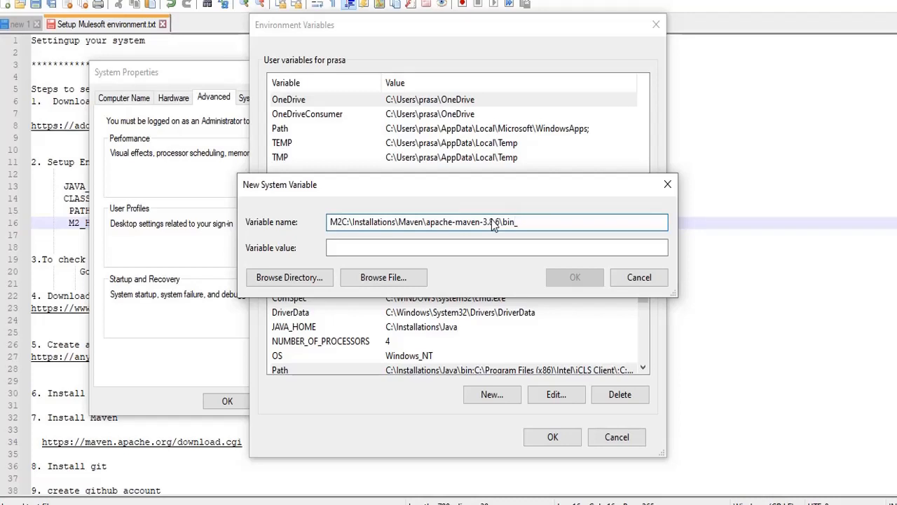
pyautogui.press('BackSpace')
pyautogui.press('BackSpace')
pyautogui.press('BackSpace')
pyautogui.press('BackSpace')
pyautogui.press('BackSpace')
pyautogui.press('BackSpace')
pyautogui.press('BackSpace')
pyautogui.press('BackSpace')
pyautogui.press('BackSpace')
pyautogui.press('BackSpace')
pyautogui.press('BackSpace')
pyautogui.press('BackSpace')
pyautogui.press('BackSpace')
pyautogui.press('BackSpace')
pyautogui.press('BackSpace')
pyautogui.press('BackSpace')
pyautogui.press('BackSpace')
pyautogui.press('BackSpace')
pyautogui.press('BackSpace')
pyautogui.press('BackSpace')
pyautogui.press('BackSpace')
pyautogui.press('BackSpace')
pyautogui.press('BackSpace')
pyautogui.press('BackSpace')
pyautogui.press('BackSpace')
pyautogui.press('BackSpace')
pyautogui.press('BackSpace')
pyautogui.press('BackSpace')
pyautogui.press('BackSpace')
pyautogui.press('BackSpace')
pyautogui.press('BackSpace')
pyautogui.press('BackSpace')
pyautogui.press('BackSpace')
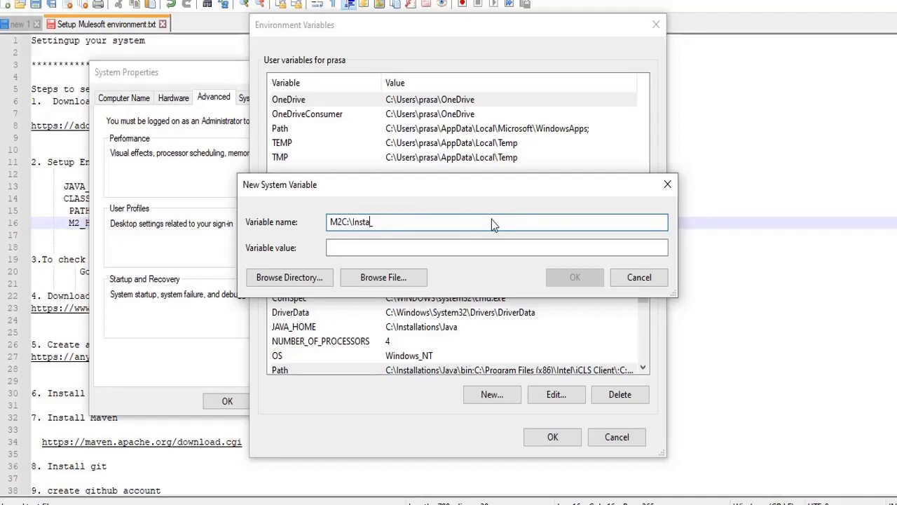
pyautogui.press('BackSpace')
pyautogui.press('BackSpace')
pyautogui.write('_HOME')
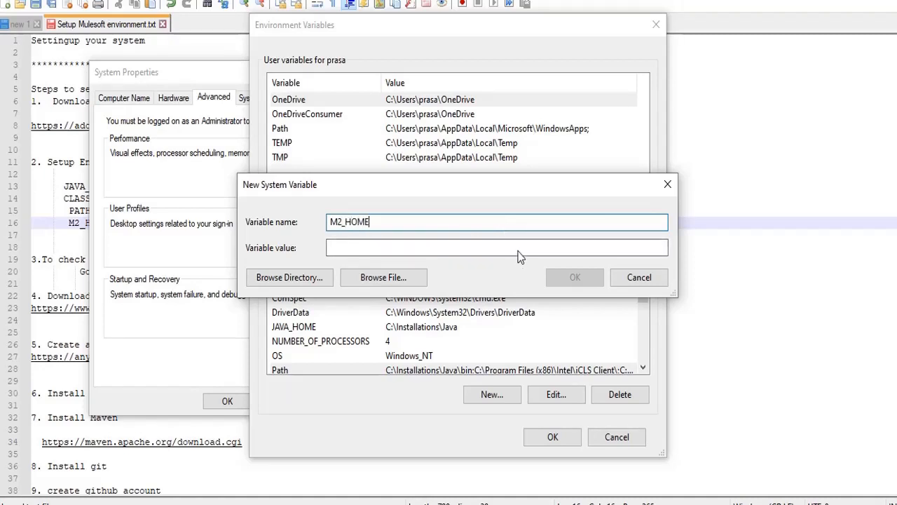
# Set M2_HOME's value to C:\Installations\Maven\apache-maven-3.8.6\bin, save it and close Environment Variables
pyautogui.click(515, 251)
pyautogui.hotkey('ctrl', 'v')
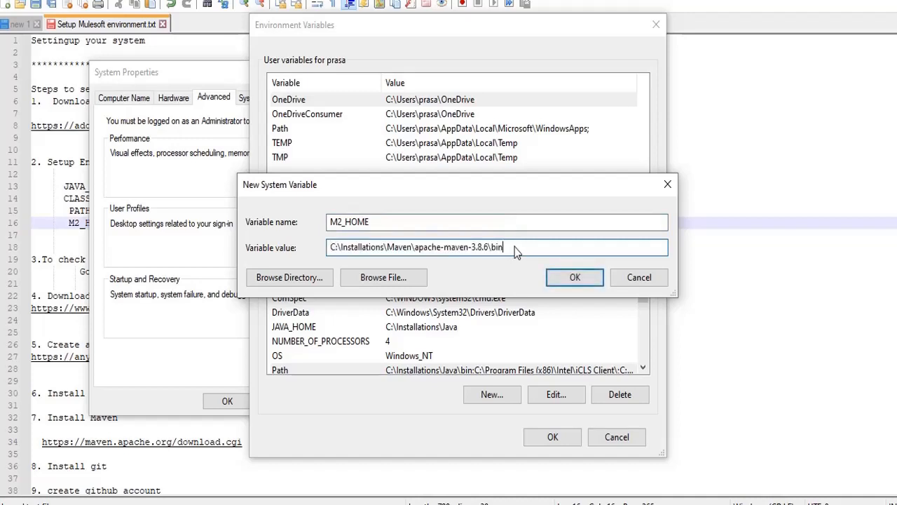
pyautogui.click(573, 278)
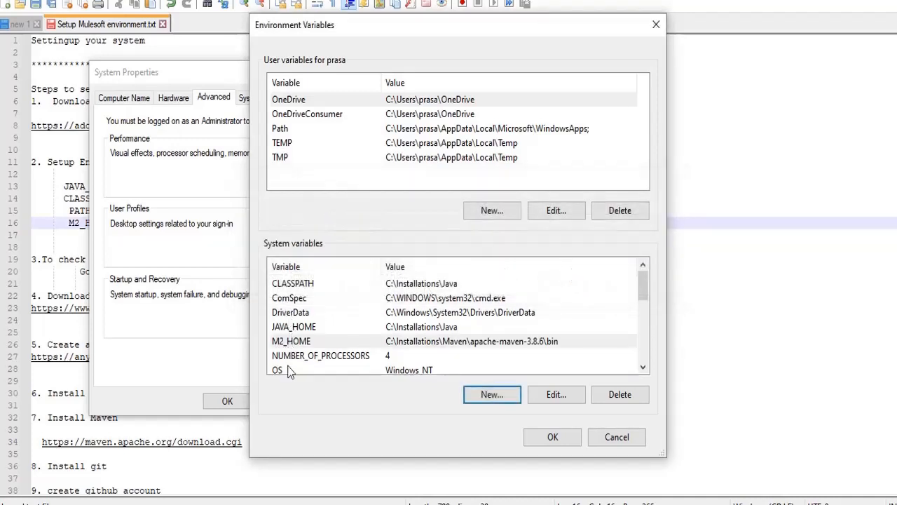
pyautogui.click(53, 247)
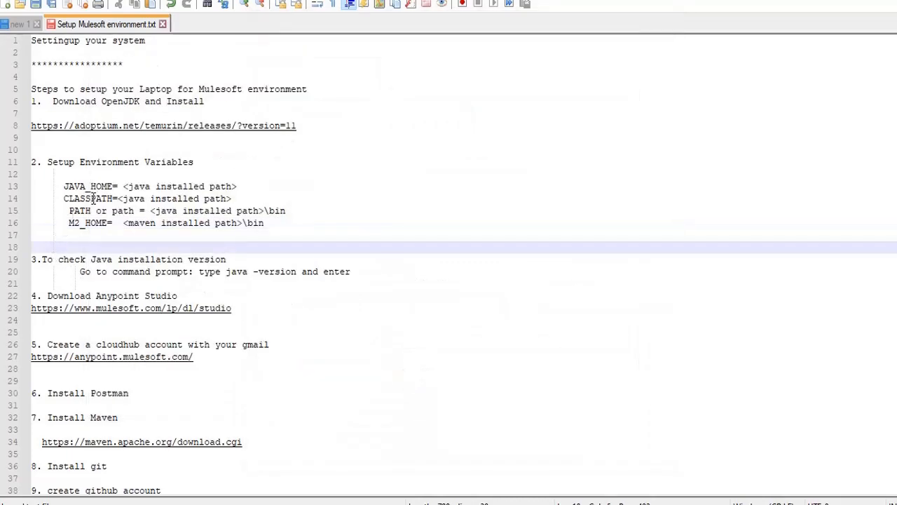
pyautogui.hotkey('alt', 'Tab')
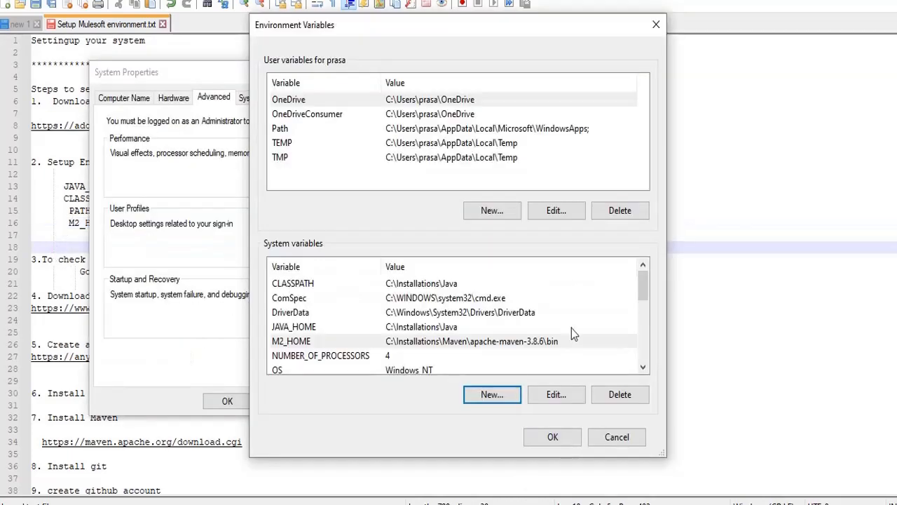
pyautogui.click(545, 436)
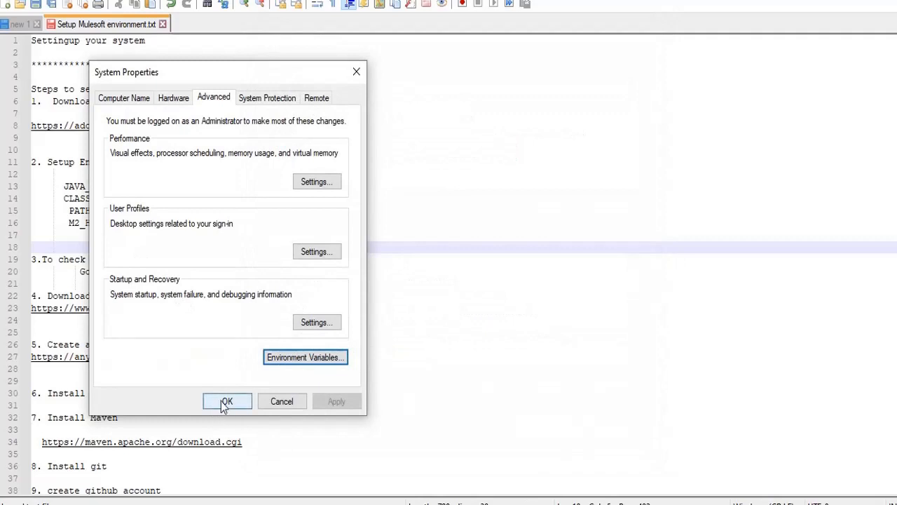
# Close System Properties and the old console, then launch a fresh Command Prompt
pyautogui.click(223, 403)
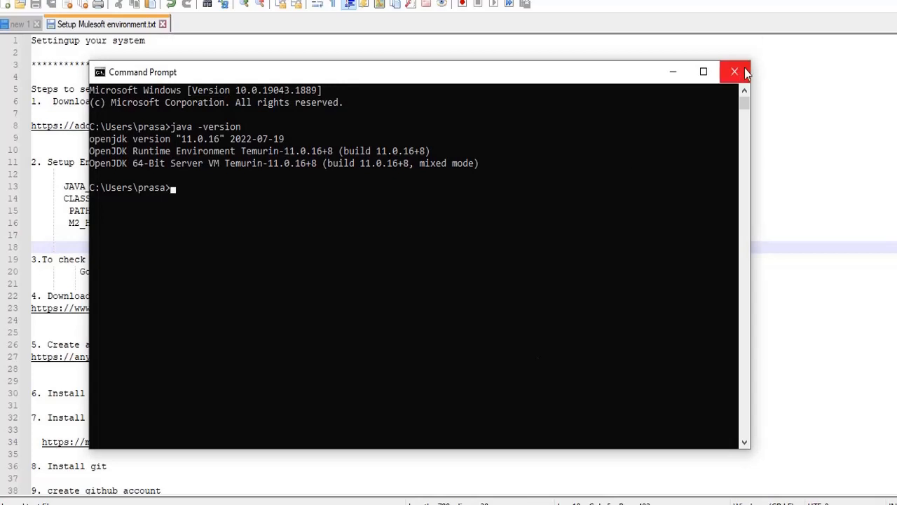
pyautogui.click(744, 70)
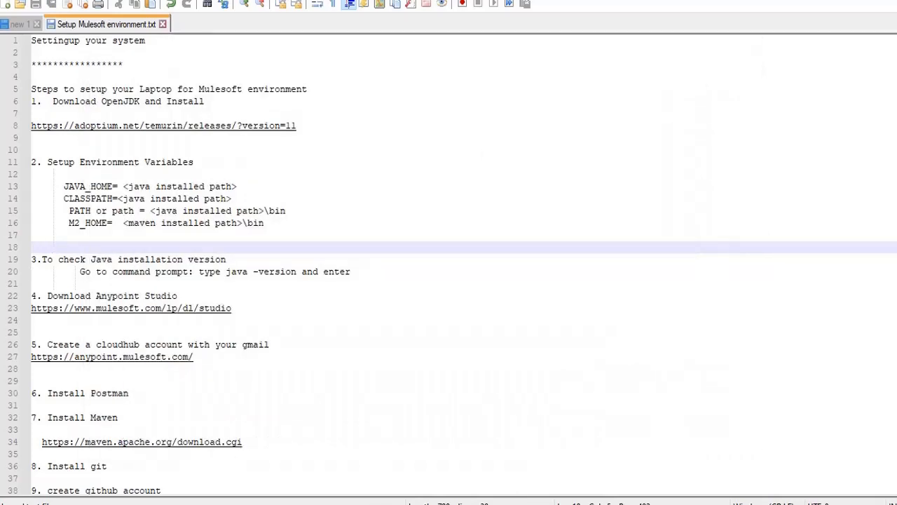
pyautogui.press('super')
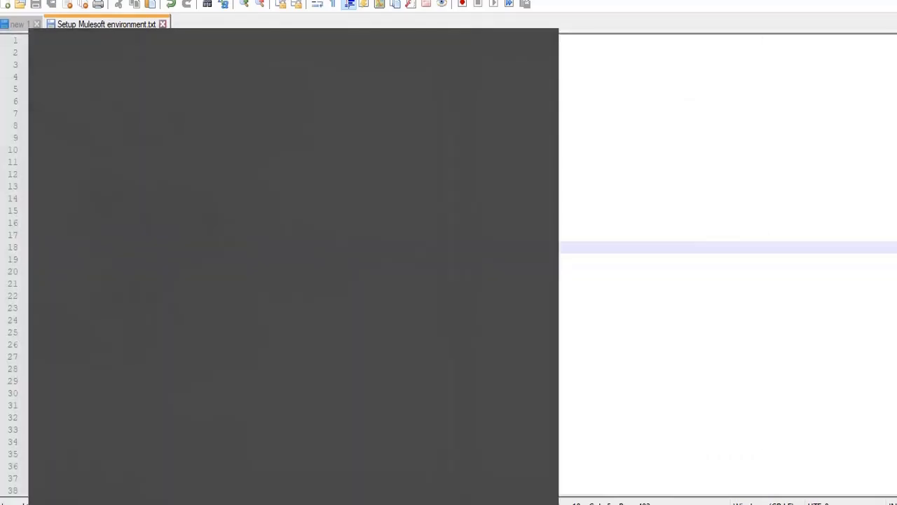
pyautogui.write('cm')
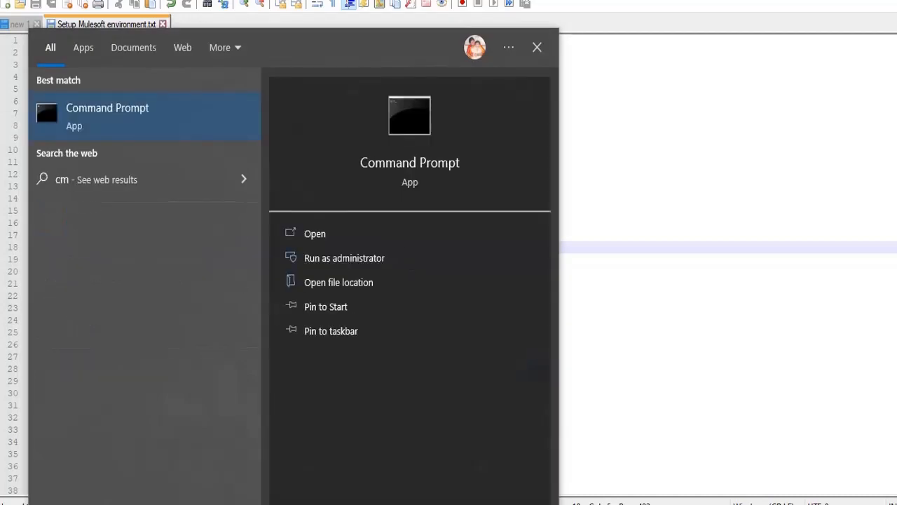
pyautogui.write('d')
pyautogui.click(183, 101)
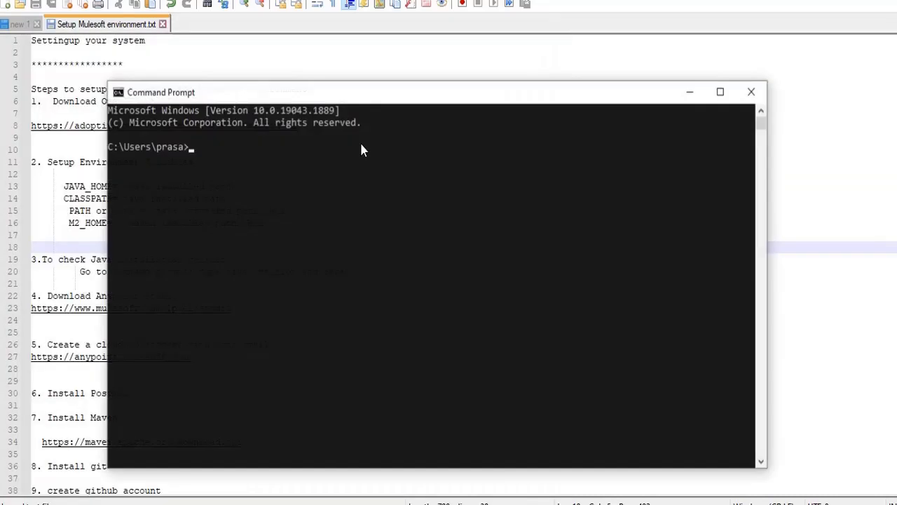
# Run java -version to confirm OpenJDK 11.0.16 is installed
pyautogui.write('java -v')
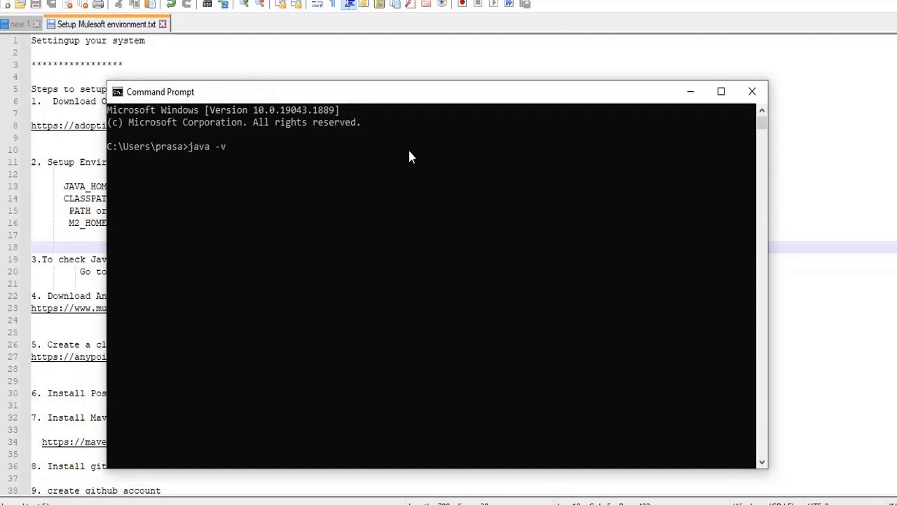
pyautogui.write('ersion')
pyautogui.press('Return')
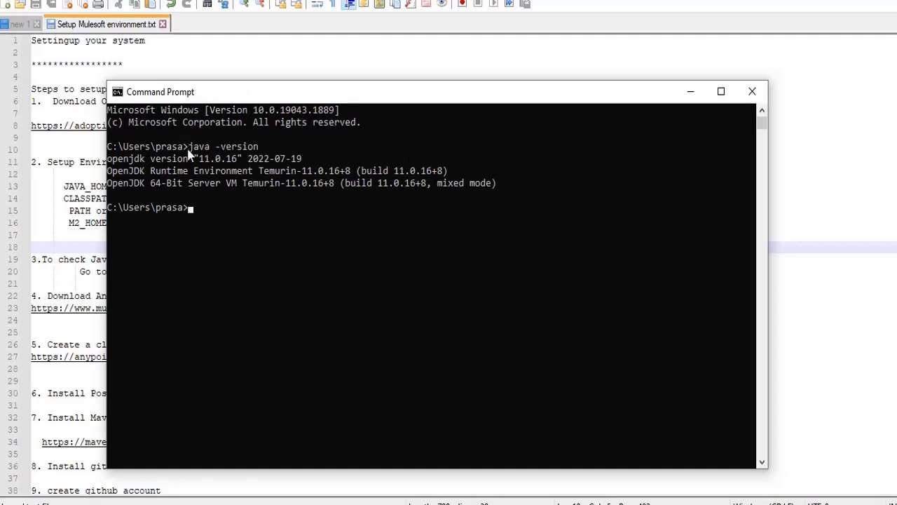
pyautogui.moveTo(189, 155); pyautogui.dragTo(303, 160)
pyautogui.click(277, 256)
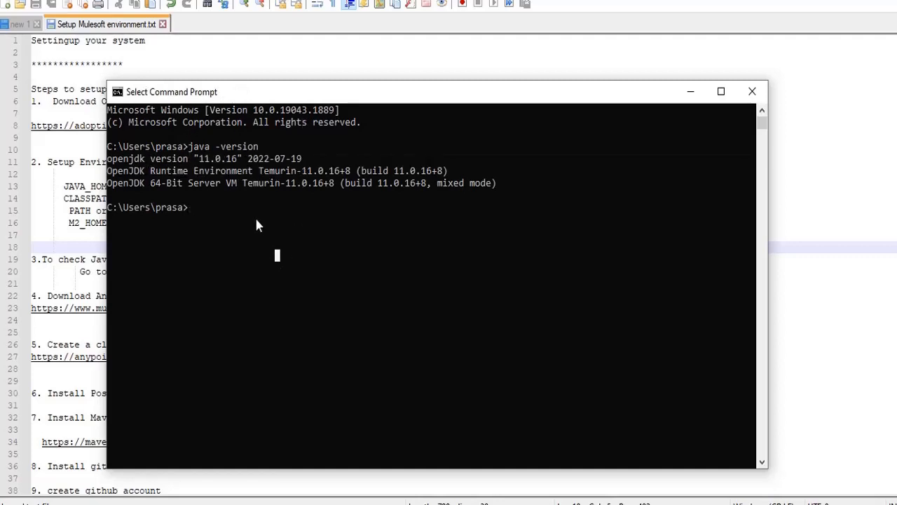
# Run mvn -version, which reports mvn is not recognized, and minimize the console
pyautogui.click(251, 210)
pyautogui.write('mvn ')
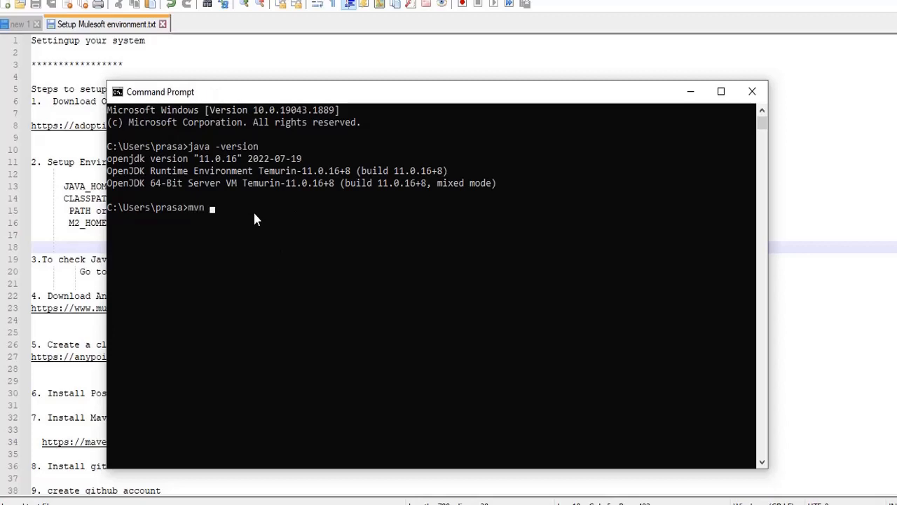
pyautogui.write('-version')
pyautogui.press('Return')
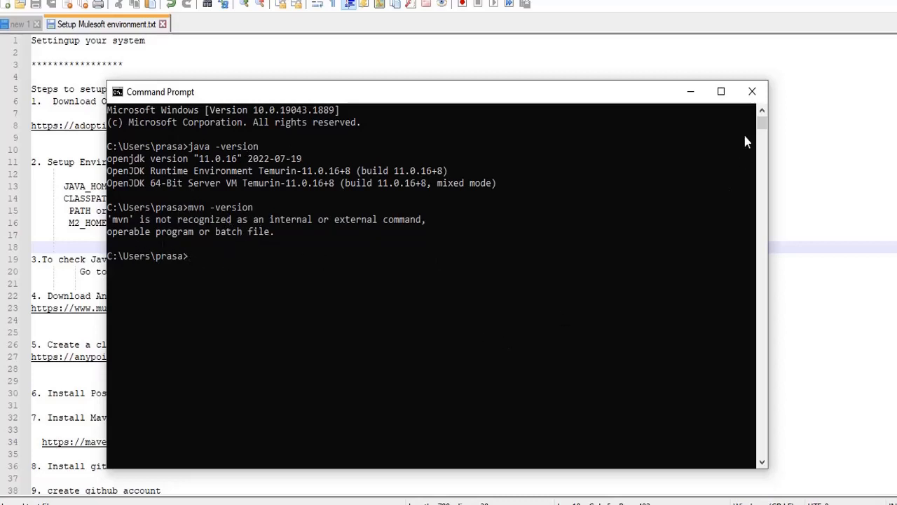
pyautogui.click(691, 94)
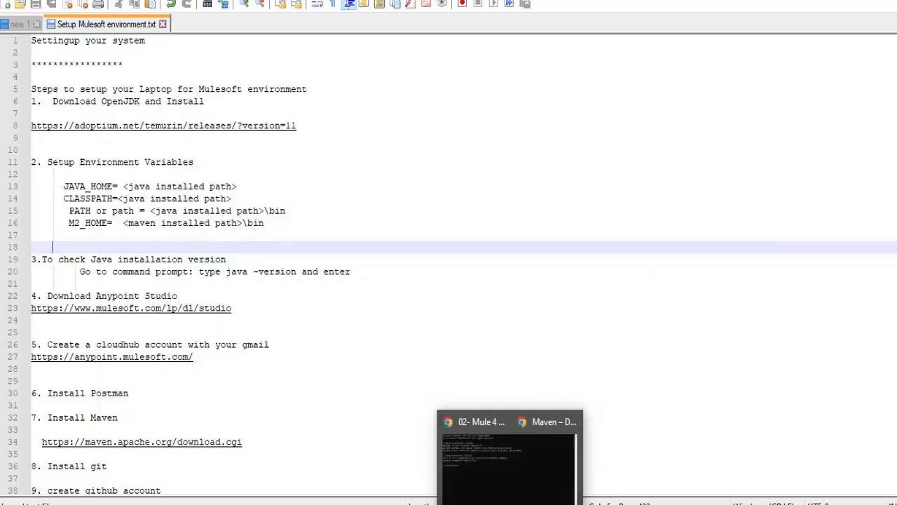
# Copy the Maven bin folder path and reopen Environment Variables through an 'env' search
pyautogui.moveTo(385, 436)
pyautogui.click(554, 415)
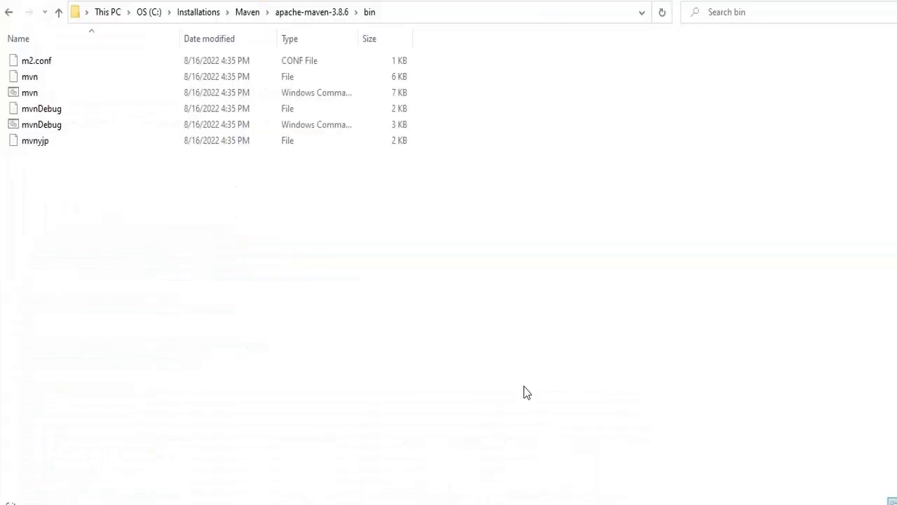
pyautogui.click(452, 15)
pyautogui.hotkey('ctrl', 'c')
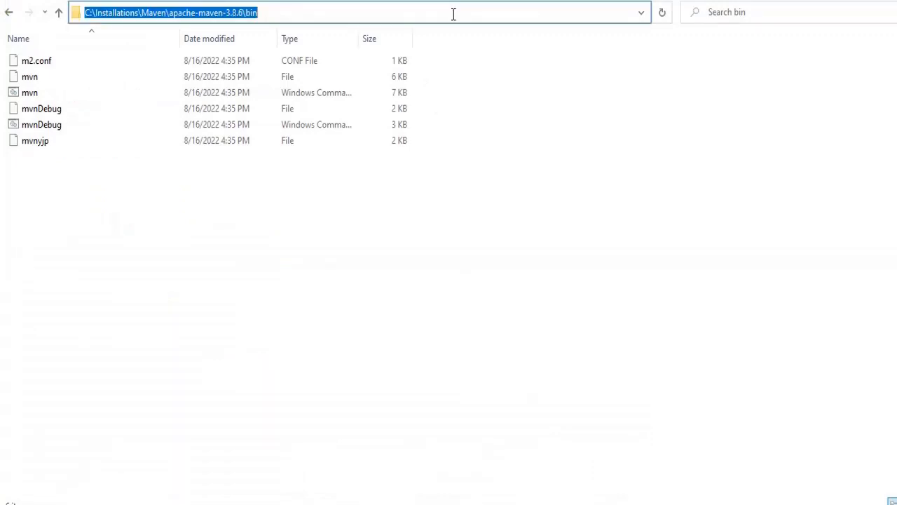
pyautogui.press('super')
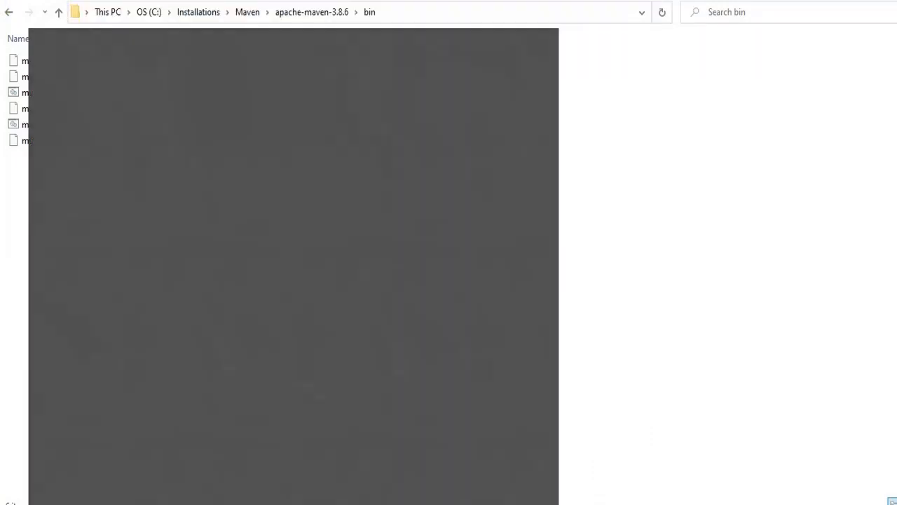
pyautogui.write('env')
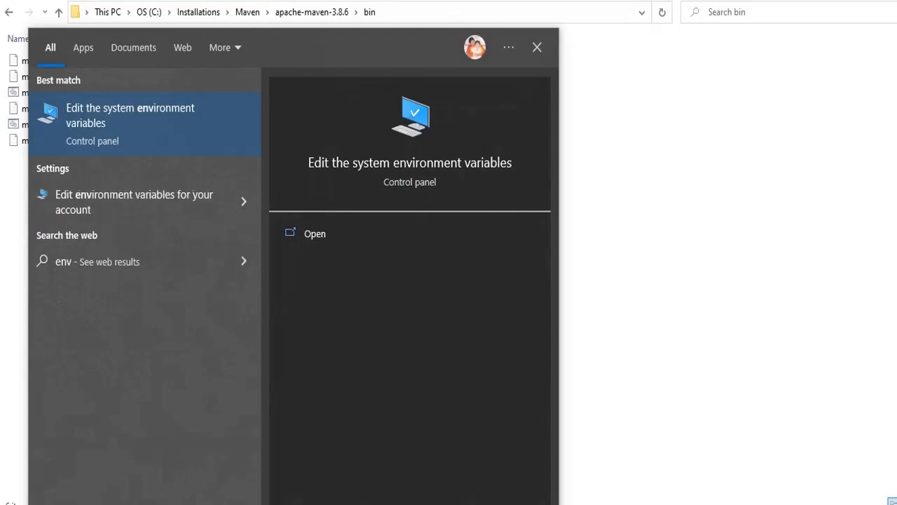
pyautogui.click(177, 134)
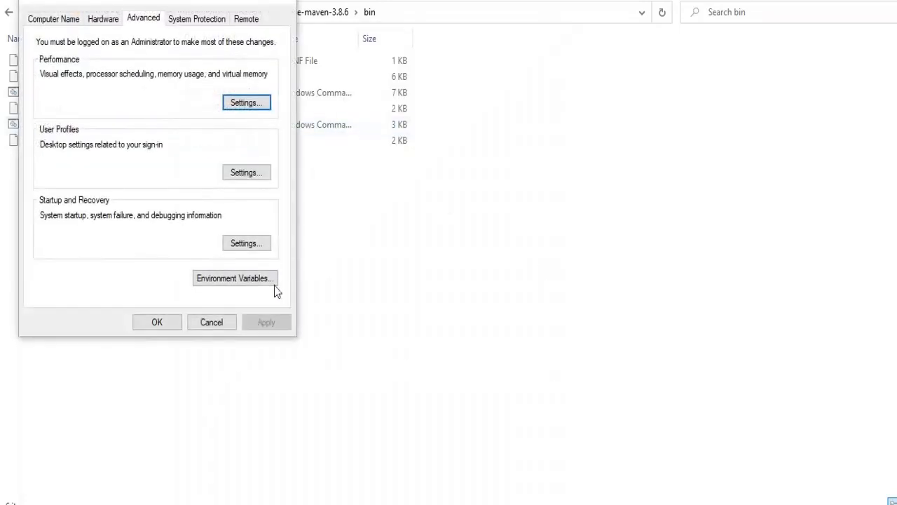
pyautogui.click(231, 277)
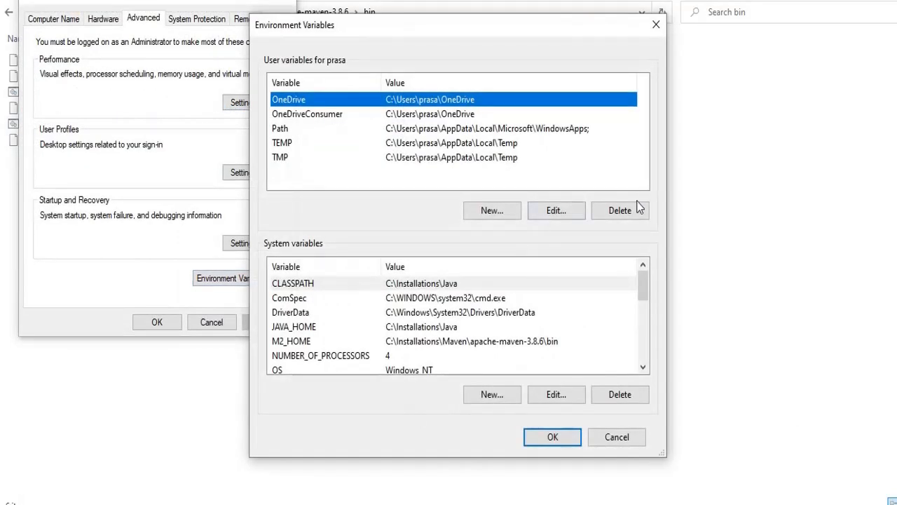
pyautogui.moveTo(644, 286); pyautogui.dragTo(644, 315)
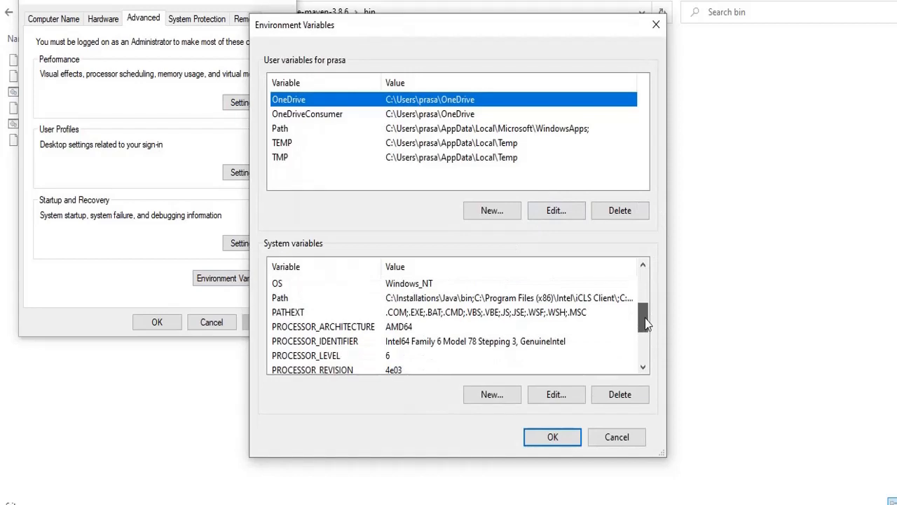
# Add C:\Installations\Maven\apache-maven-3.8.6\bin to the system Path and save all dialogs
pyautogui.click(394, 300)
pyautogui.click(557, 396)
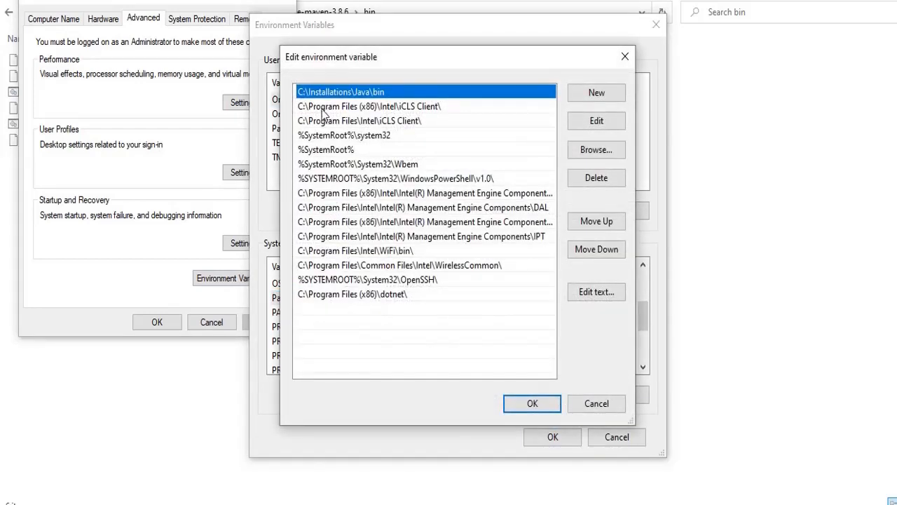
pyautogui.click(596, 92)
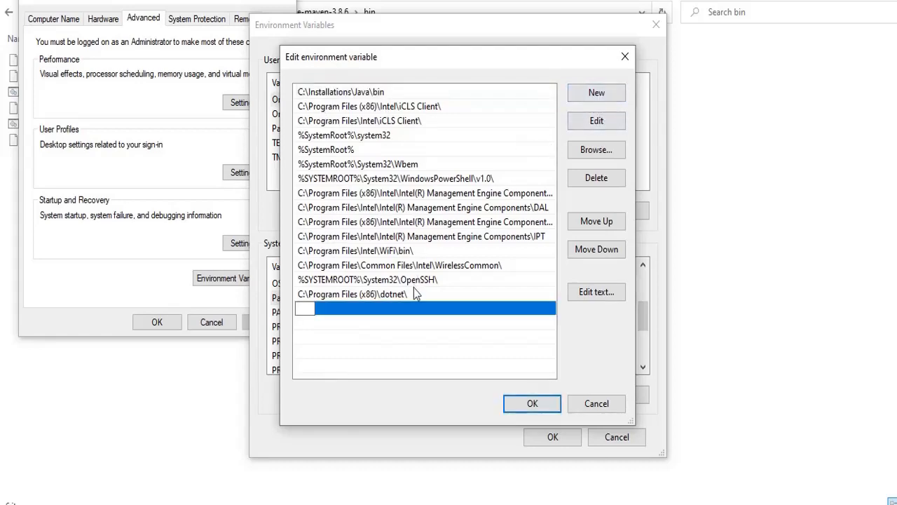
pyautogui.hotkey('ctrl', 'v')
pyautogui.click(493, 362)
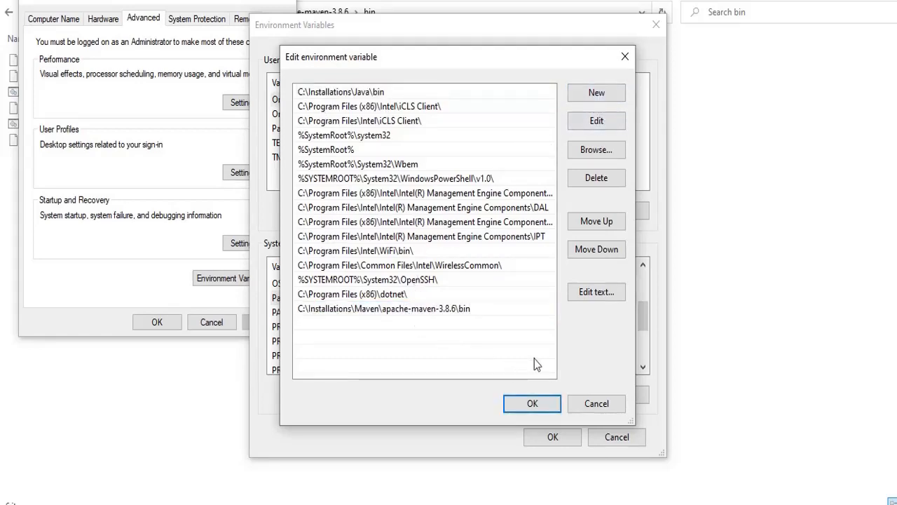
pyautogui.click(527, 404)
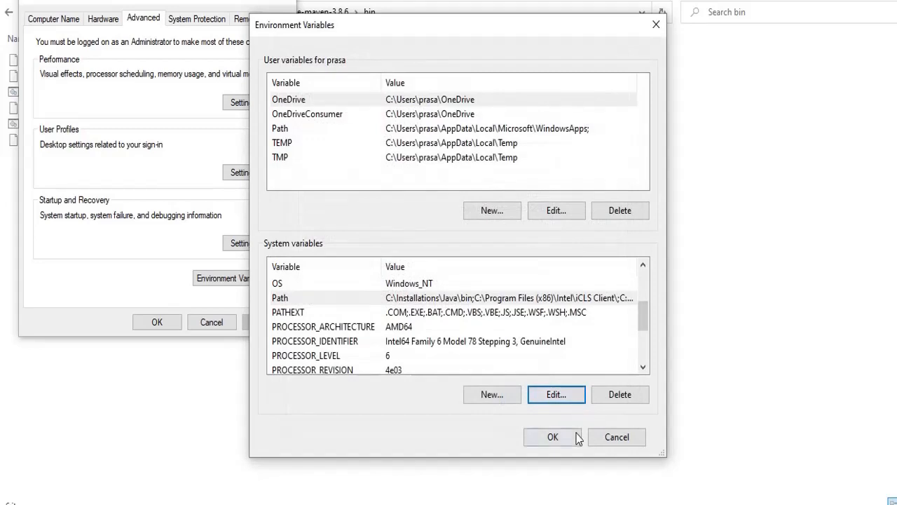
pyautogui.click(564, 436)
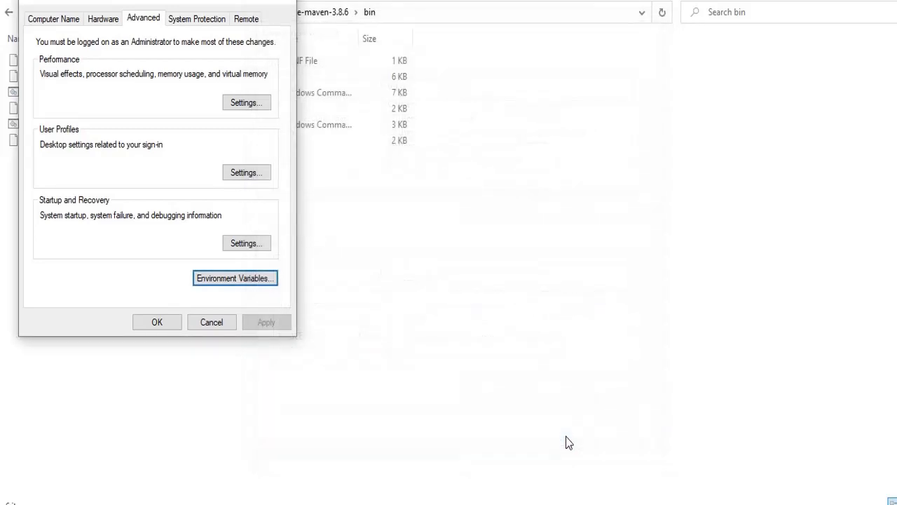
pyautogui.click(157, 322)
pyautogui.click(526, 502)
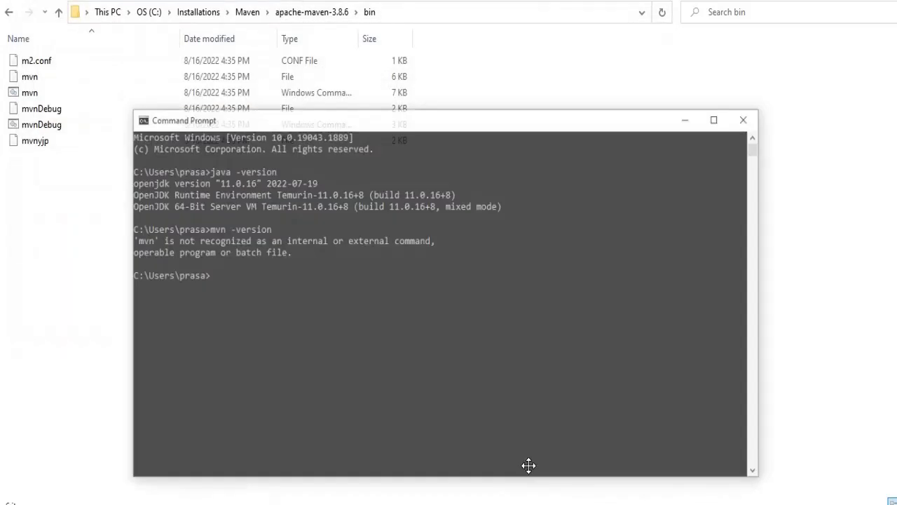
# Replace the old console with a new Command Prompt launched from search
pyautogui.click(759, 90)
pyautogui.press('super')
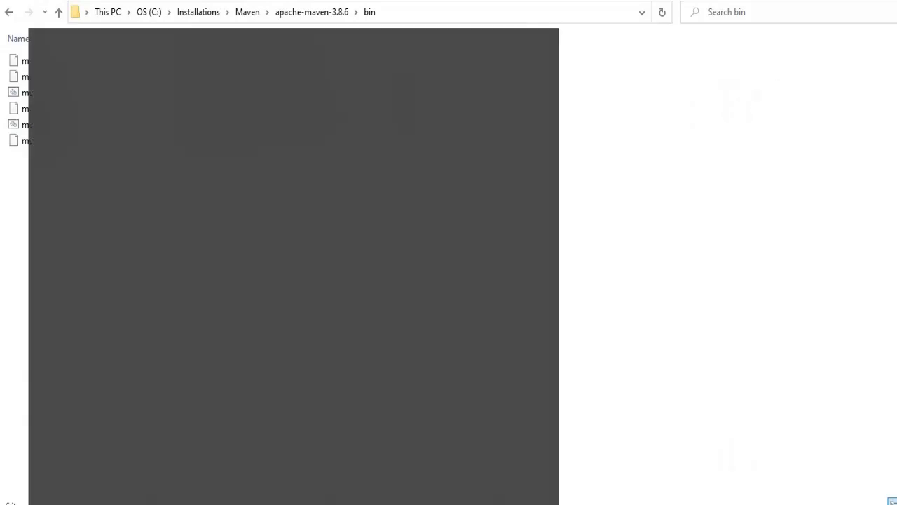
pyautogui.write('cmd')
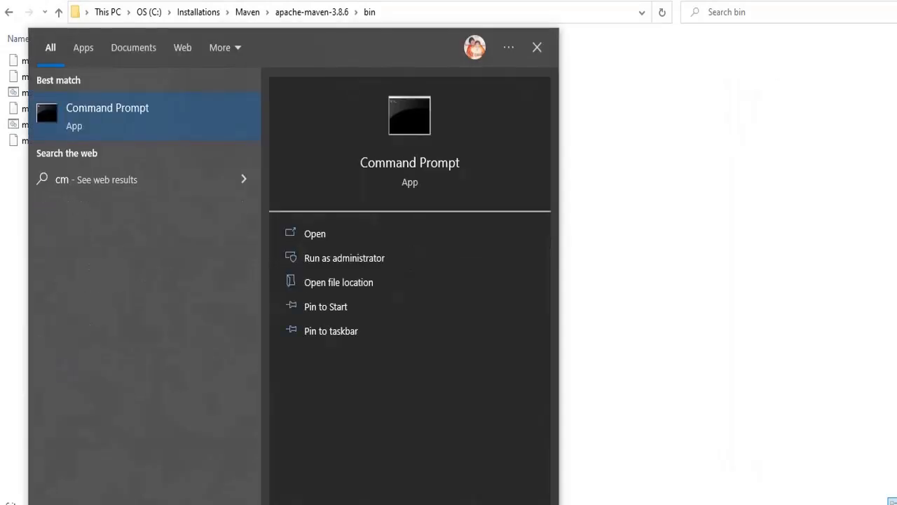
pyautogui.click(190, 110)
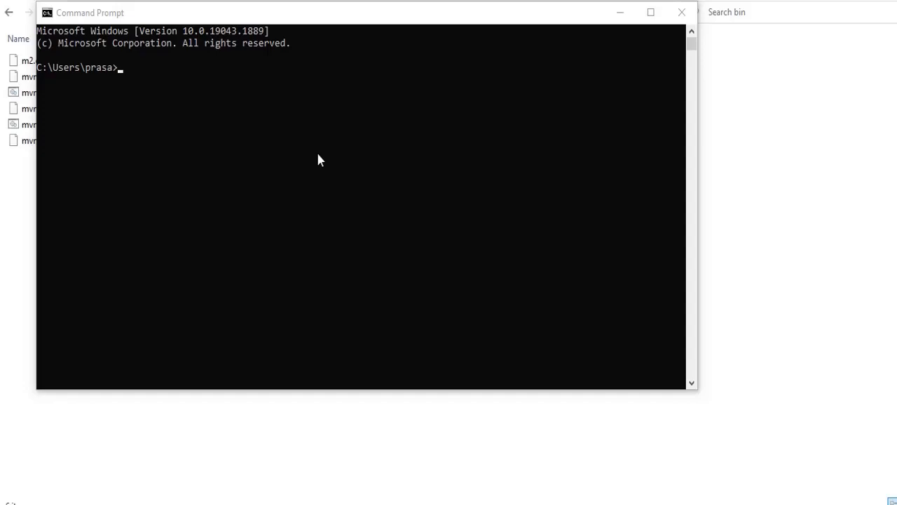
# Run mvn -version to confirm Apache Maven 3.8.6, then minimize the console
pyautogui.click(318, 160)
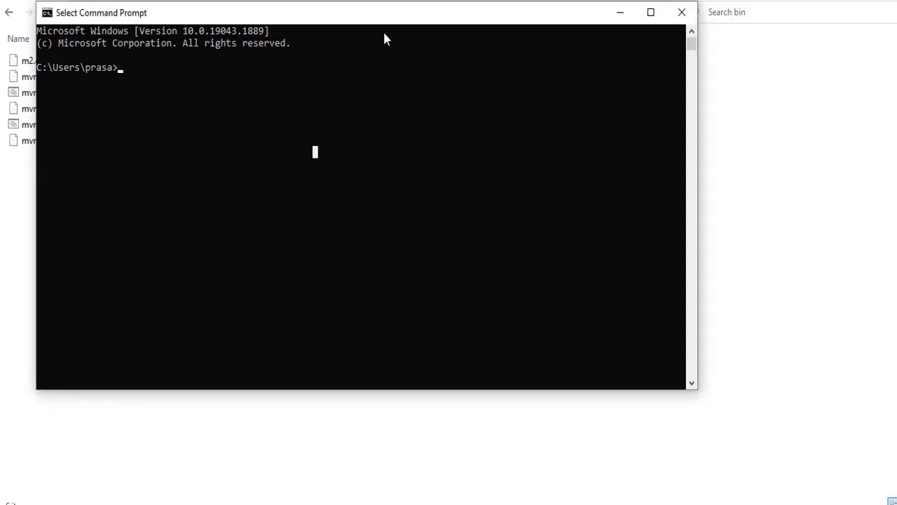
pyautogui.write('mvn -vers')
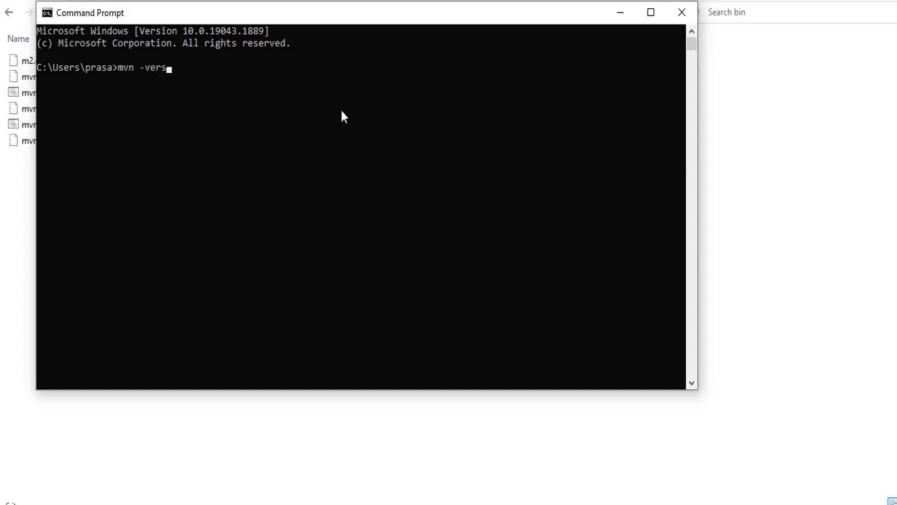
pyautogui.write('ion')
pyautogui.press('Return')
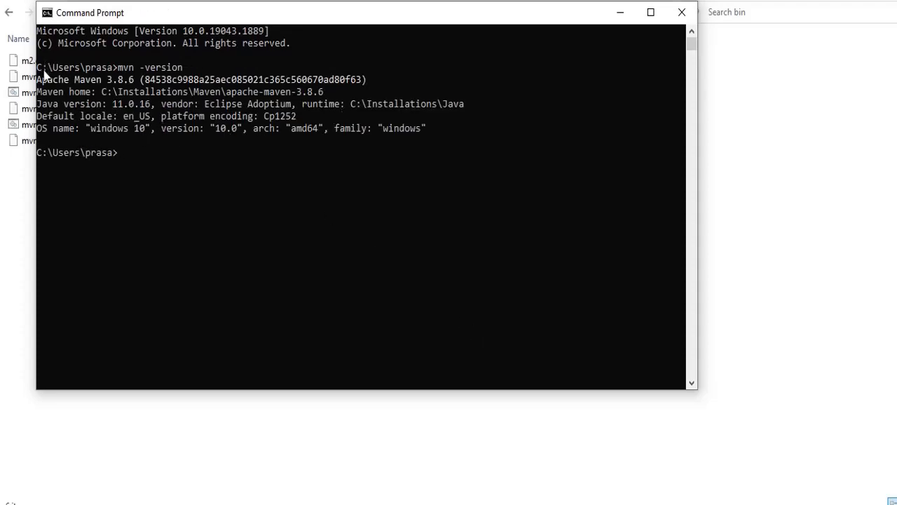
pyautogui.moveTo(43, 80); pyautogui.dragTo(366, 83)
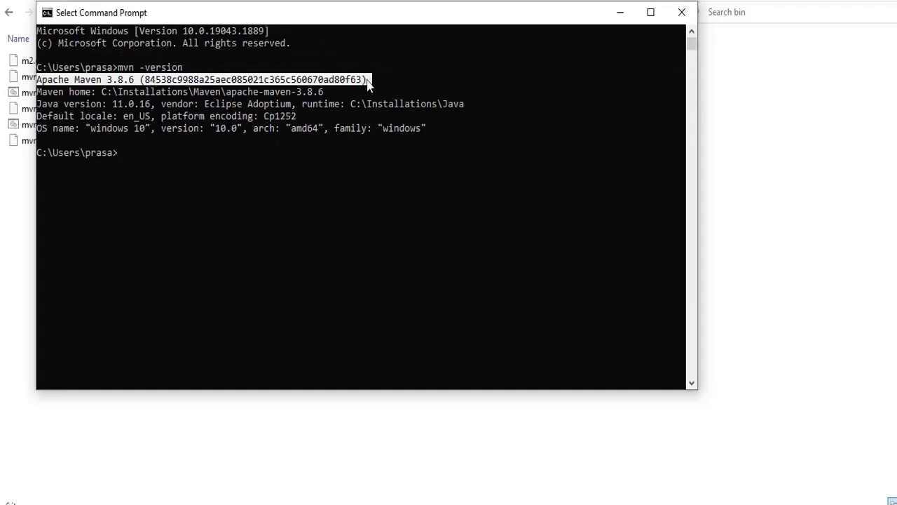
pyautogui.click(620, 13)
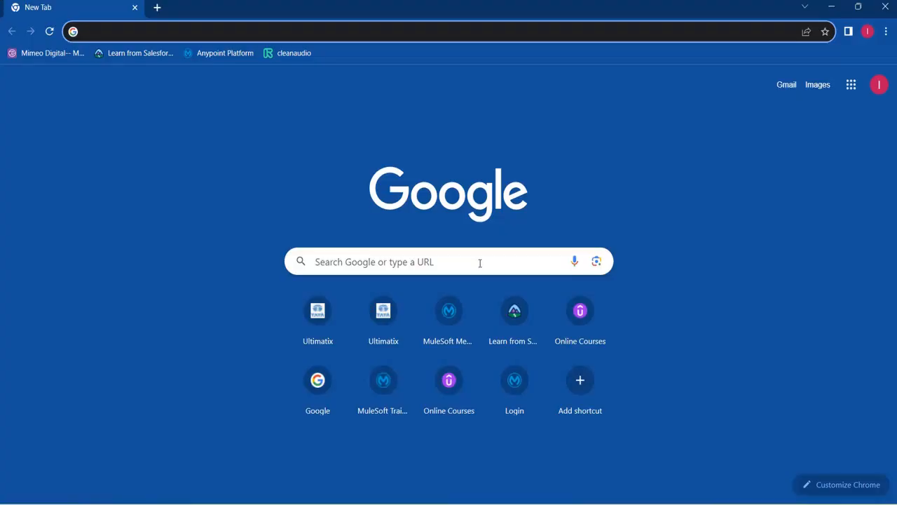
# Search Google for 'anypoint studio download' and open MuleSoft's download page in a new tab
pyautogui.click(480, 262)
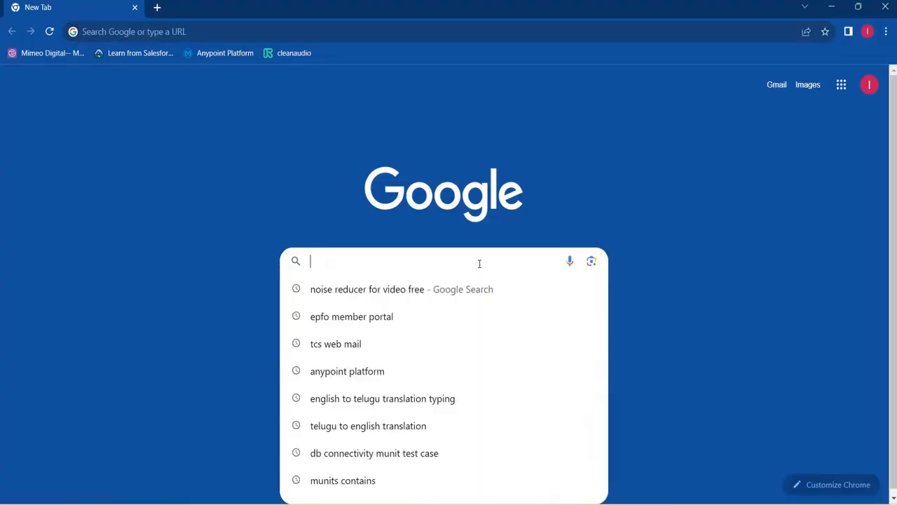
pyautogui.write('anyp')
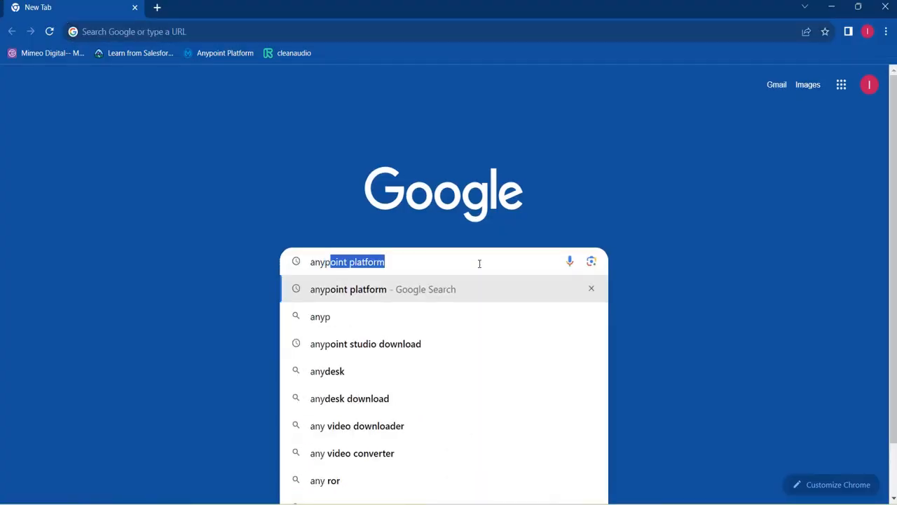
pyautogui.write('oint platform')
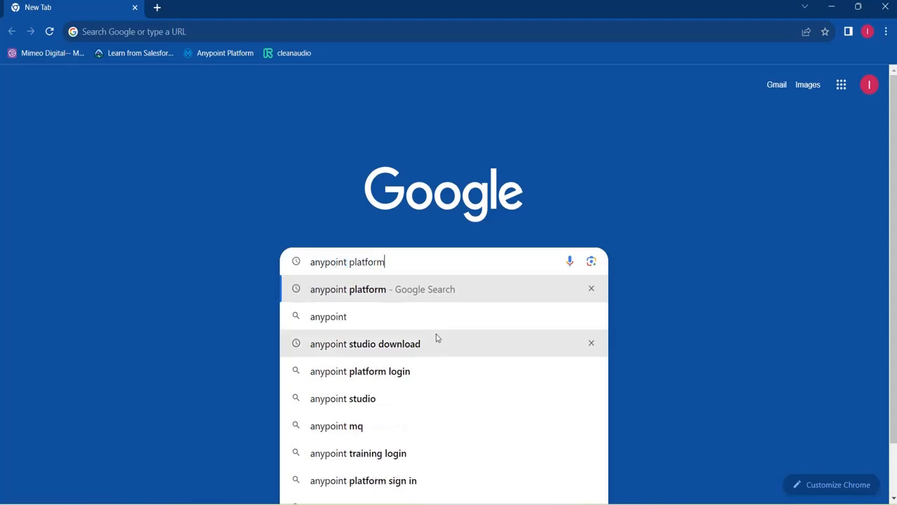
pyautogui.click(420, 348)
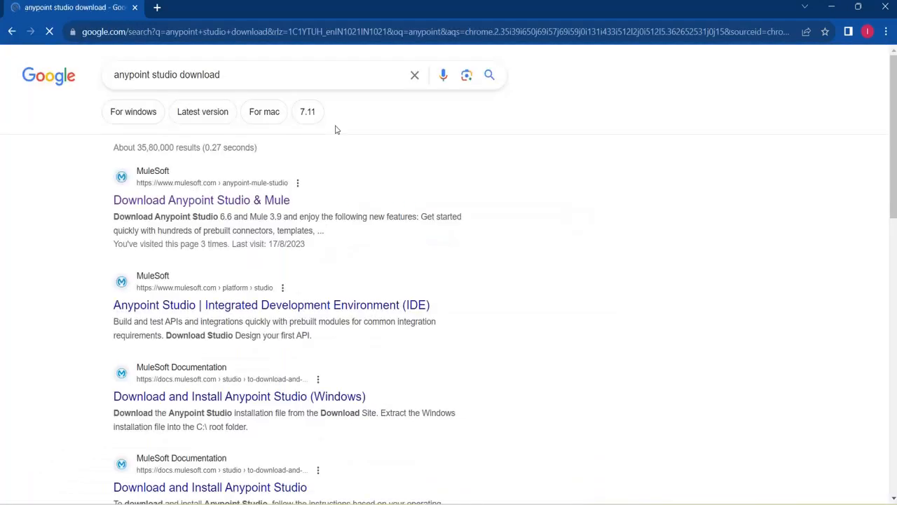
pyautogui.rightClick(224, 203)
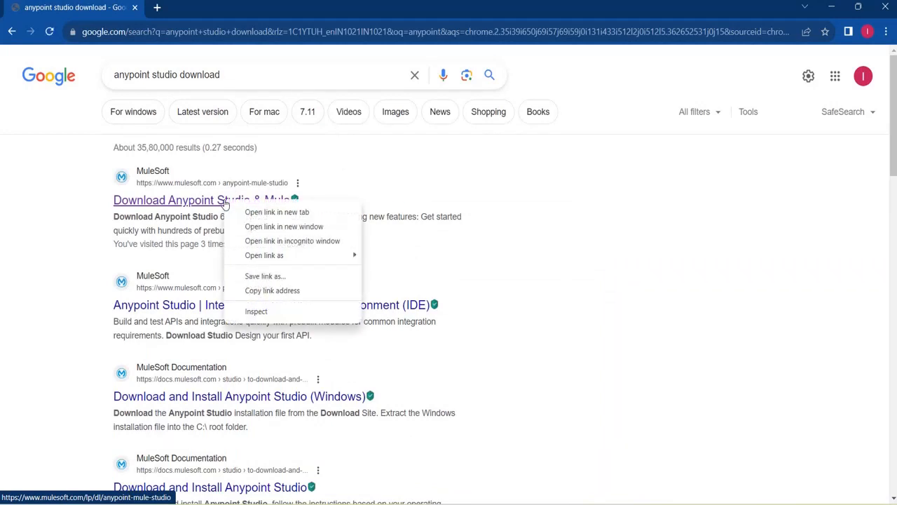
pyautogui.click(275, 212)
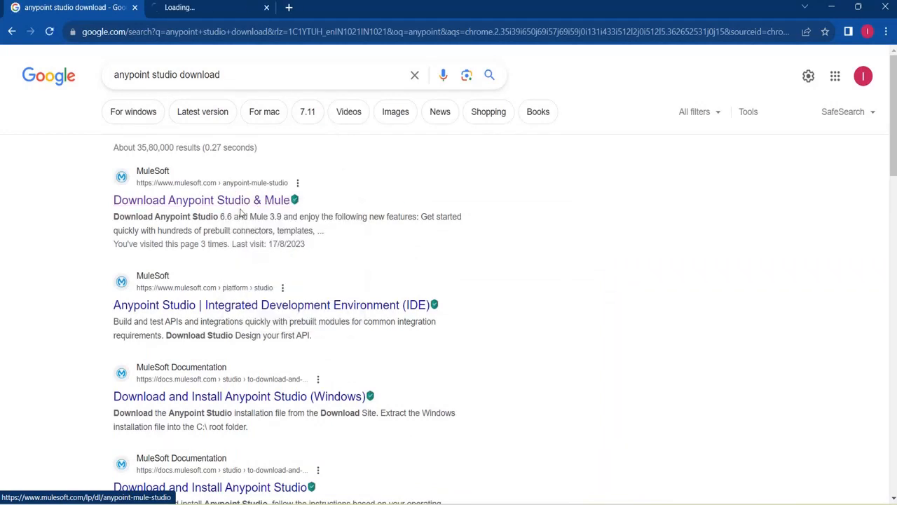
pyautogui.click(224, 8)
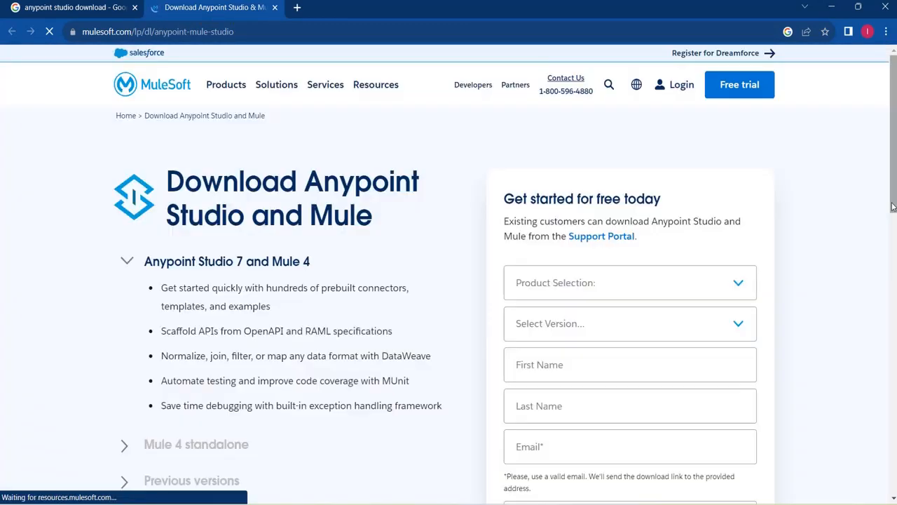
# Choose Mule and Studio, the Latest version and Windows in the download form
pyautogui.click(742, 293)
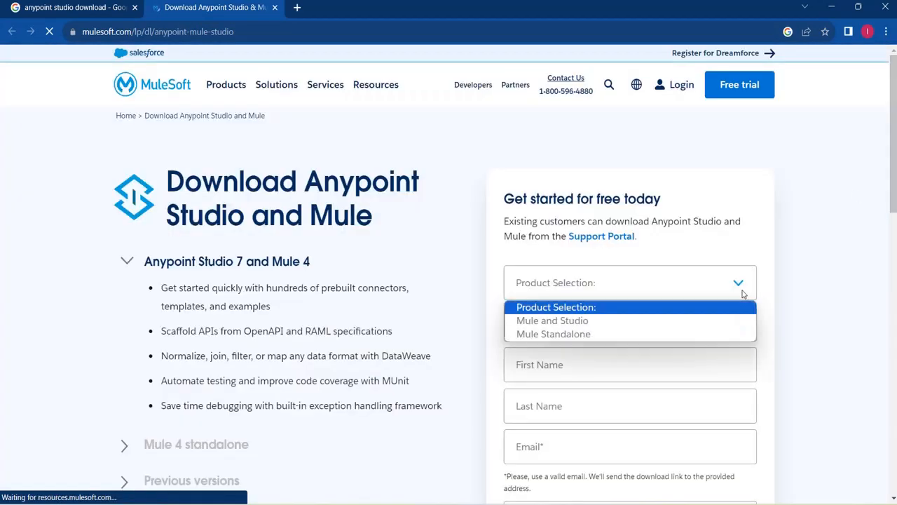
pyautogui.click(612, 322)
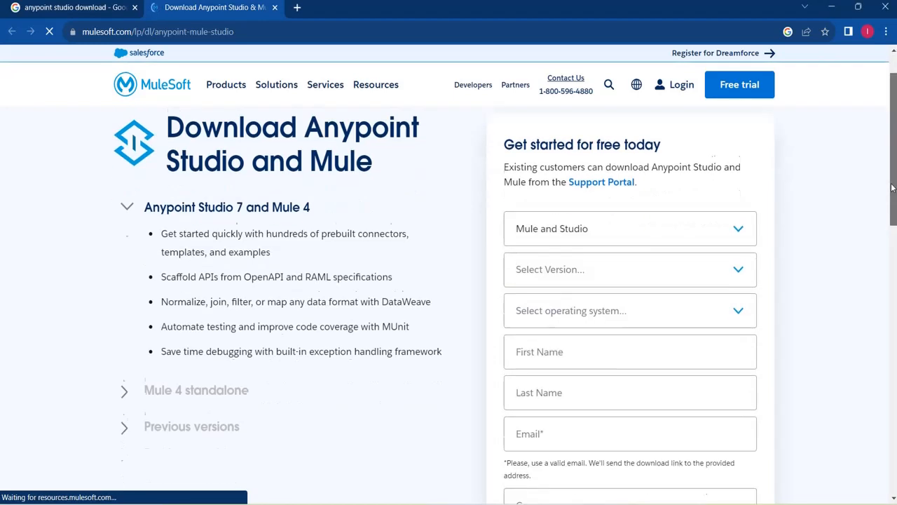
pyautogui.scroll(-1, 746, 219)
pyautogui.click(734, 246)
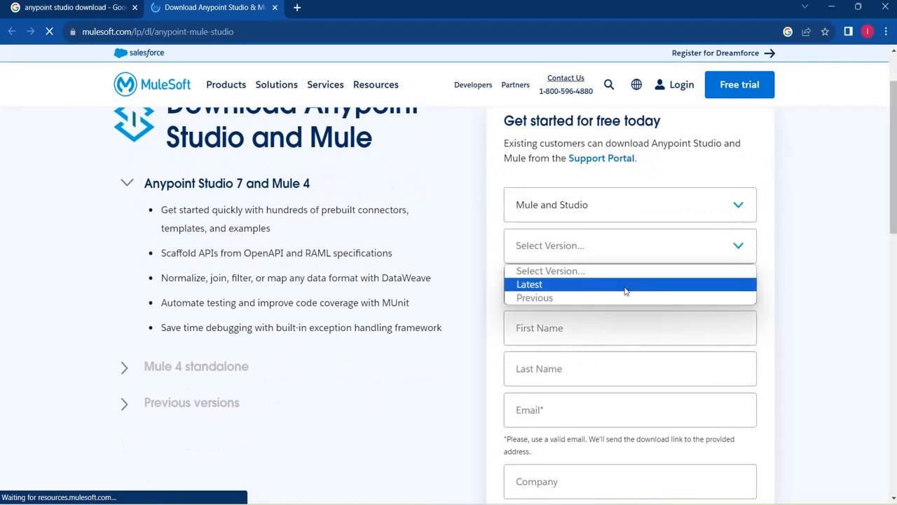
pyautogui.click(581, 285)
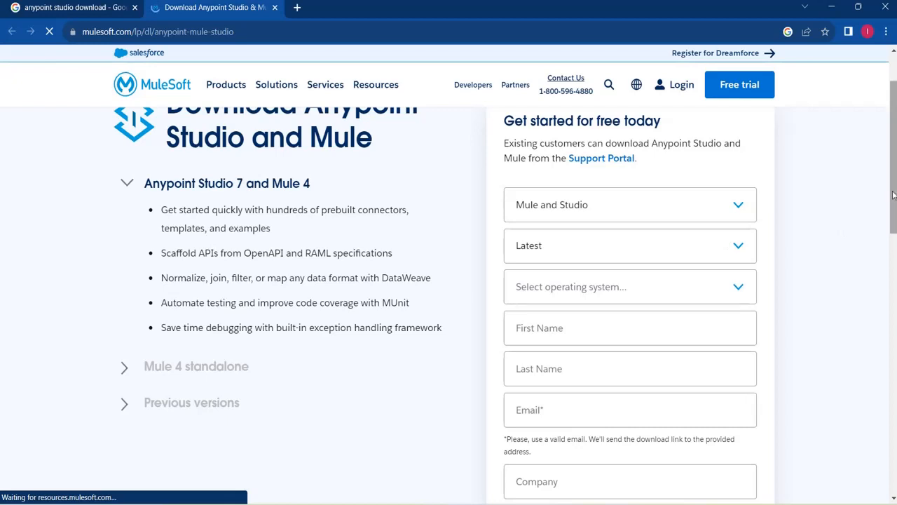
pyautogui.scroll(-1, 889, 198)
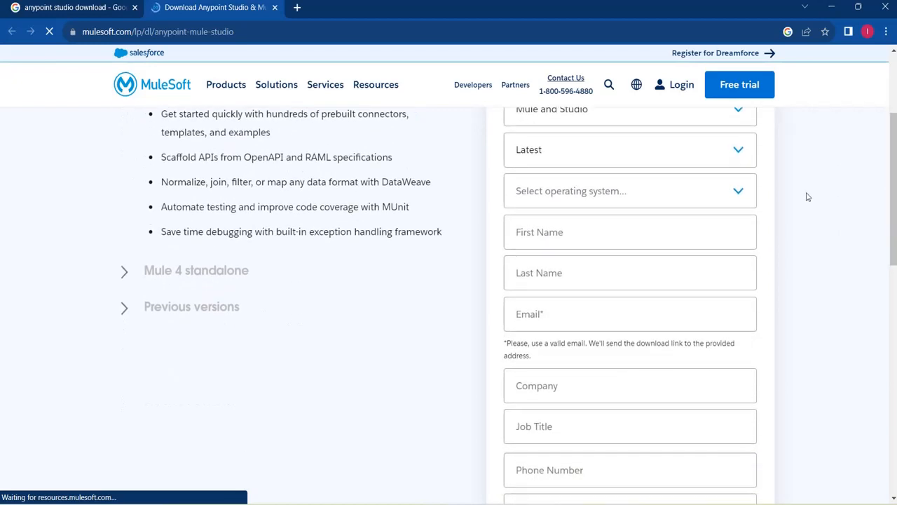
pyautogui.click(731, 201)
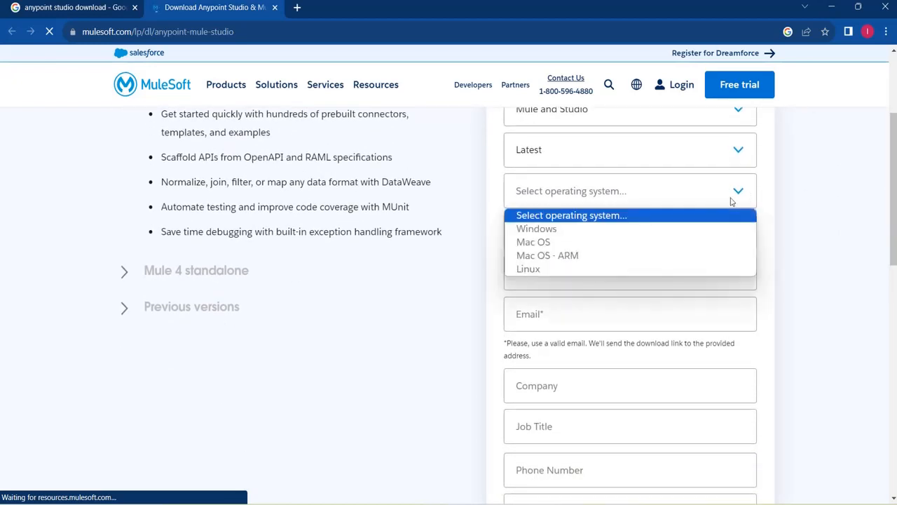
pyautogui.click(620, 228)
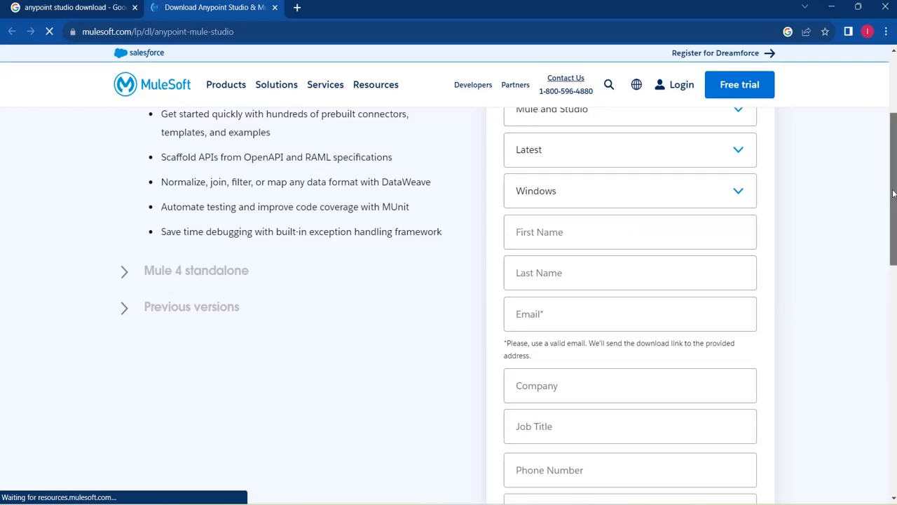
pyautogui.scroll(-1, 893, 195)
# Fill in the first name, last name and e-mail address fields
pyautogui.click(743, 196)
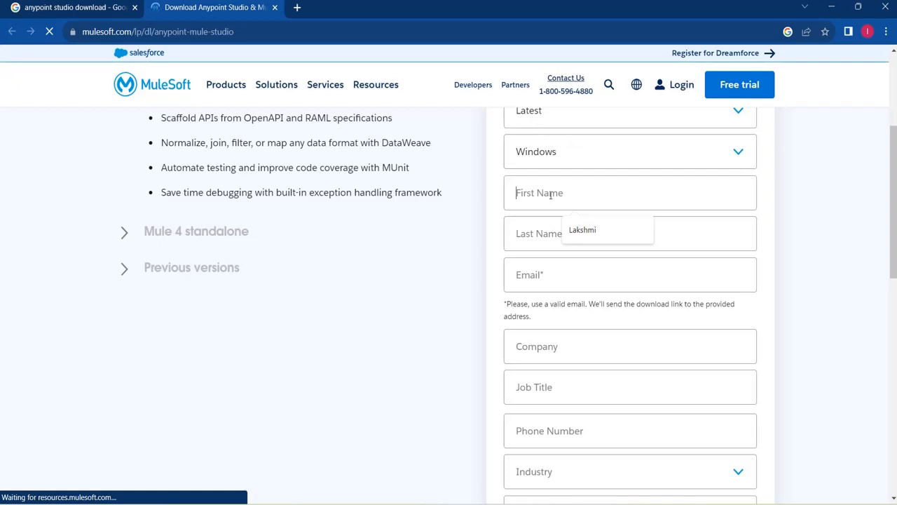
pyautogui.write('klart')
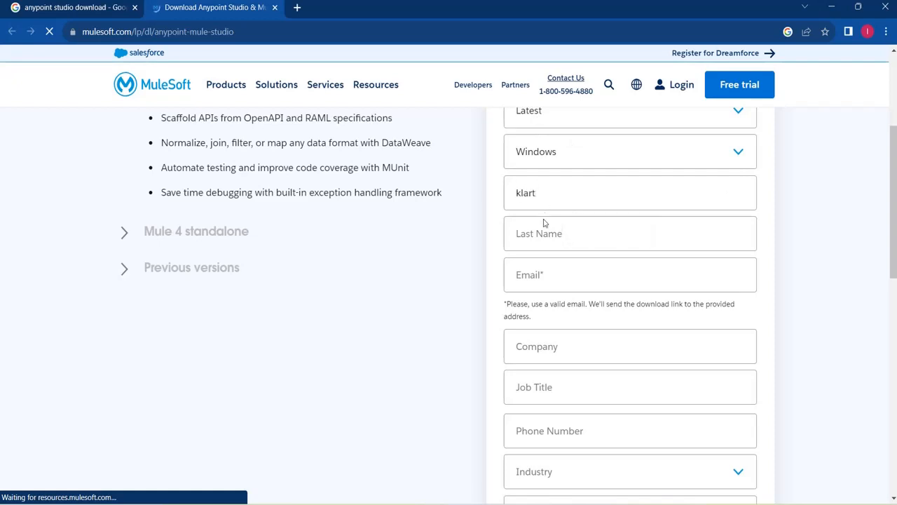
pyautogui.click(541, 234)
pyautogui.write('tech')
pyautogui.click(531, 261)
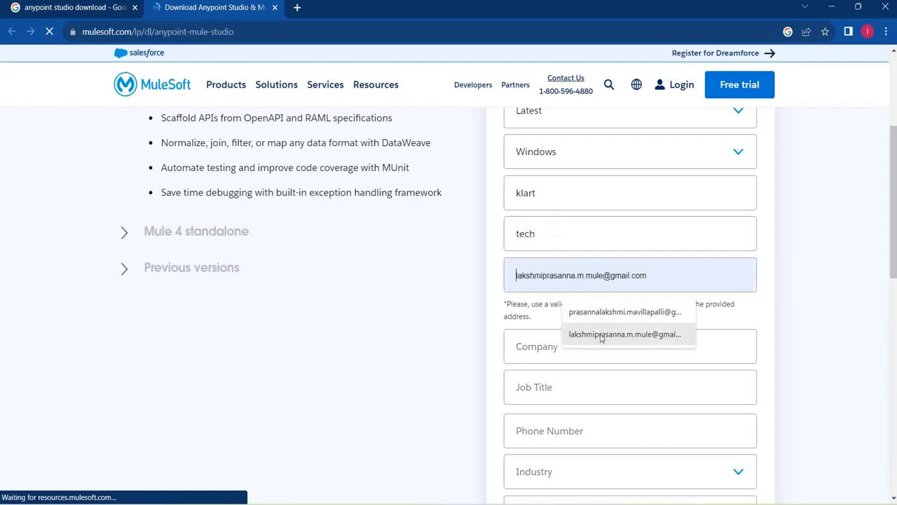
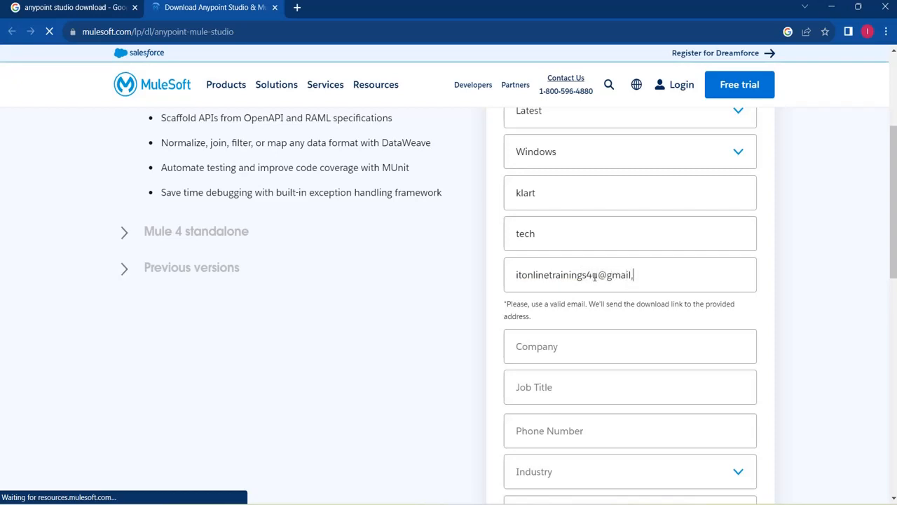
# Scroll past the company field to the Download button and open a new blank tab
pyautogui.click(614, 349)
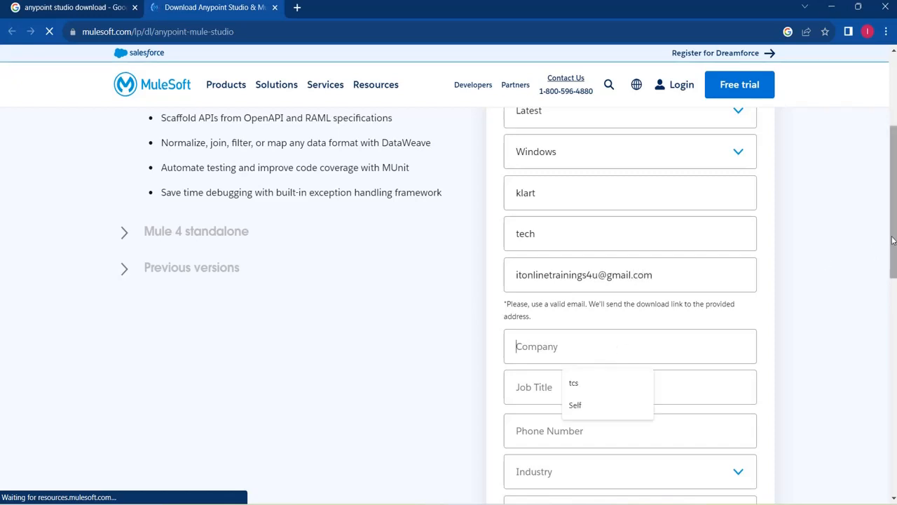
pyautogui.moveTo(893, 240); pyautogui.dragTo(893, 315)
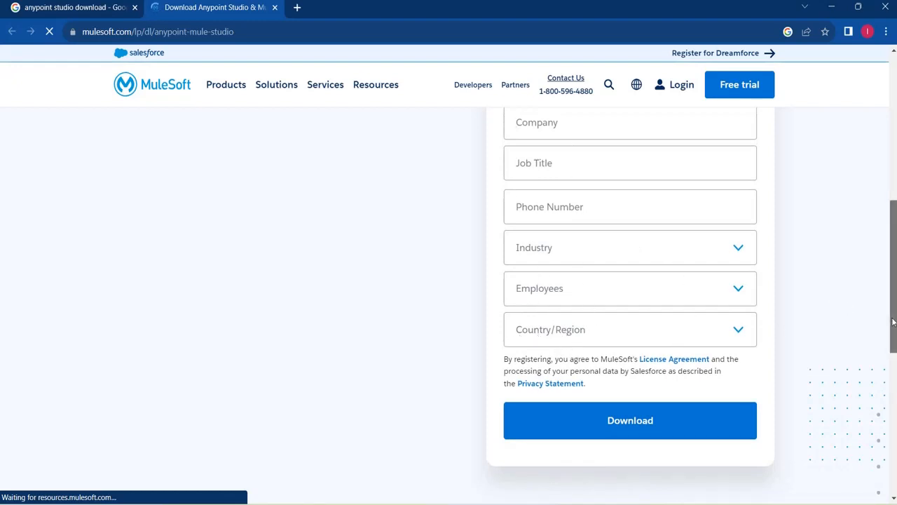
pyautogui.scroll(-1, 893, 321)
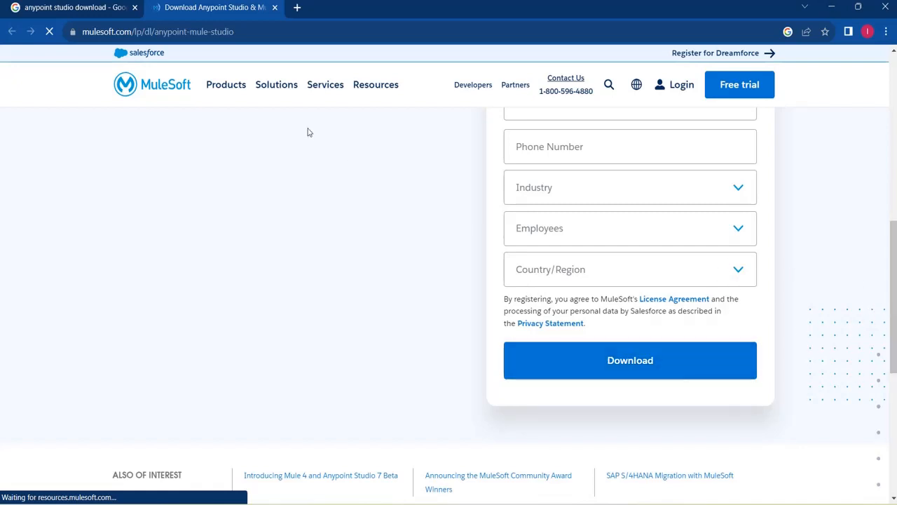
pyautogui.click(297, 8)
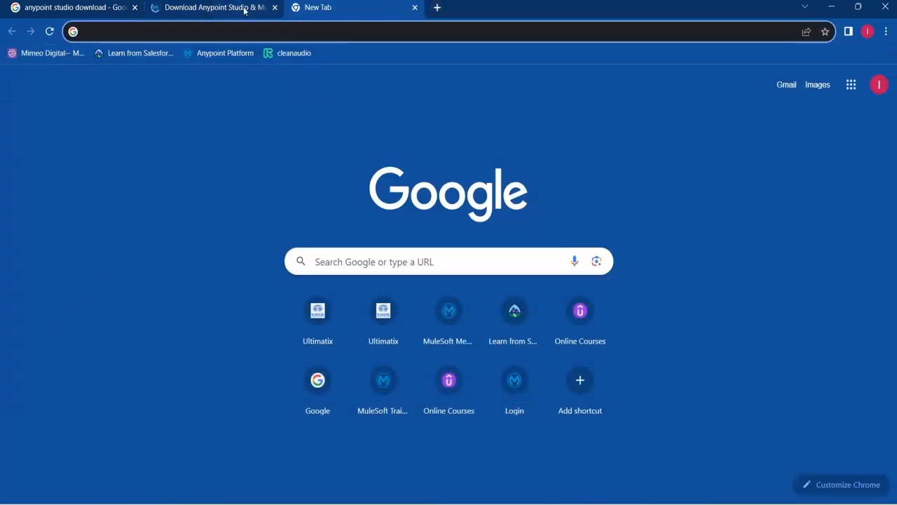
pyautogui.click(242, 8)
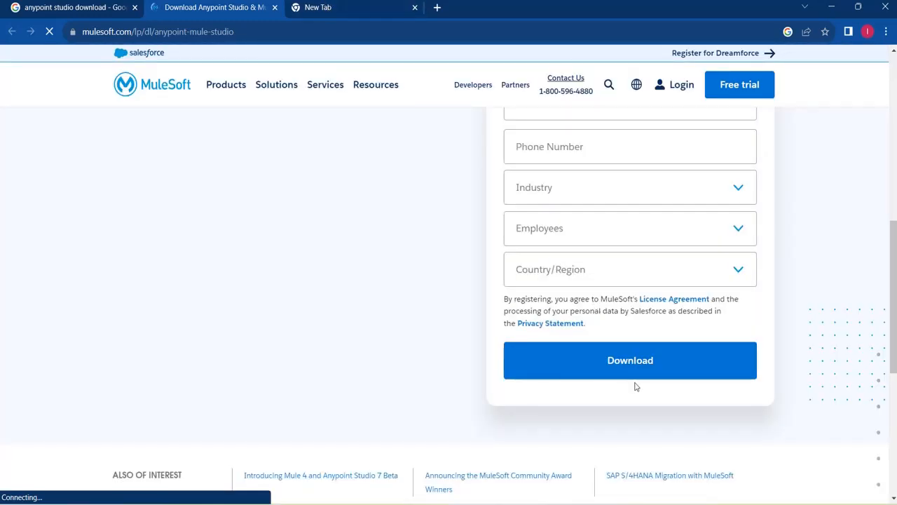
pyautogui.click(373, 11)
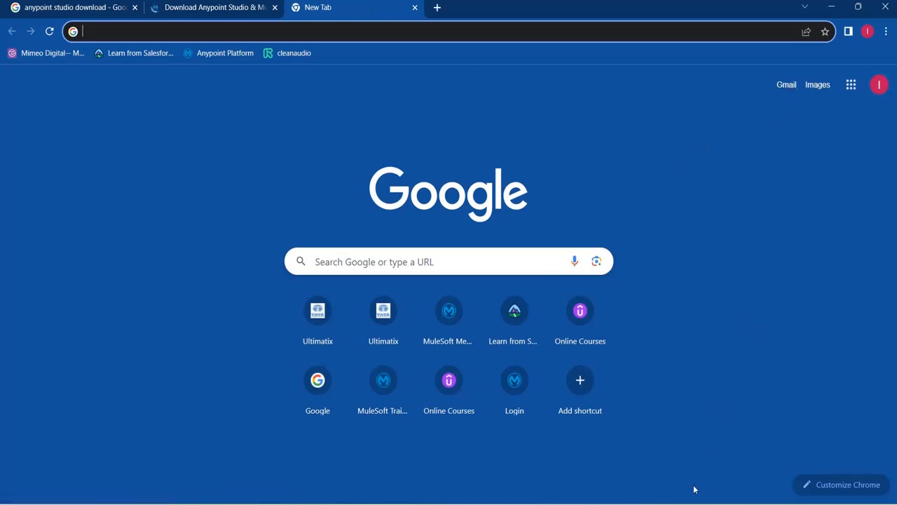
pyautogui.click(645, 502)
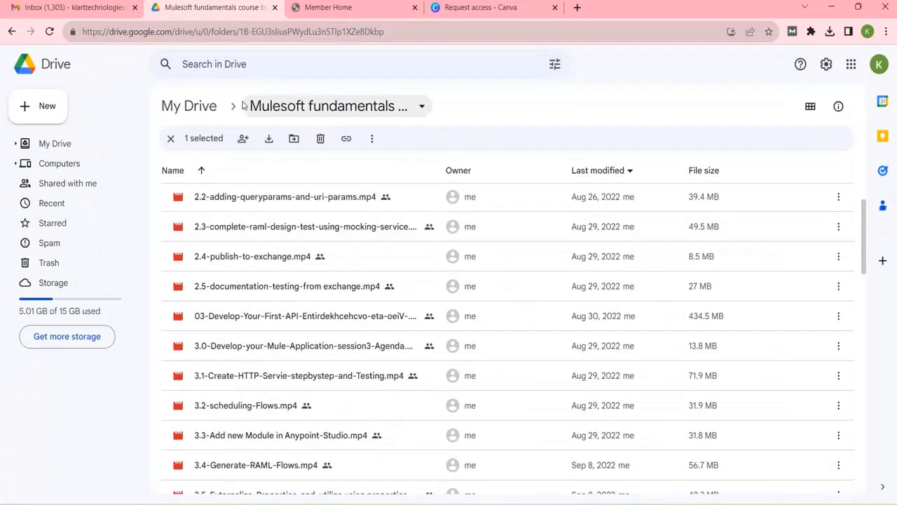
pyautogui.click(71, 14)
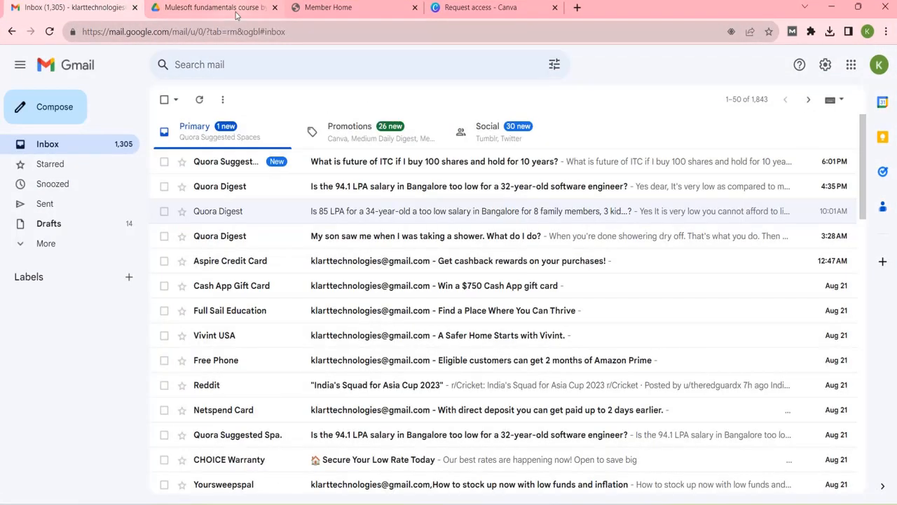
pyautogui.click(294, 62)
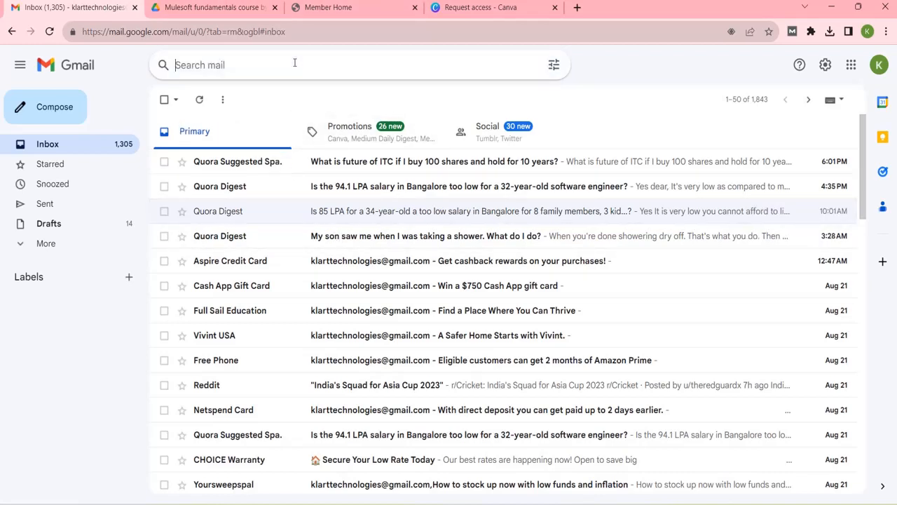
pyautogui.write('anypoint')
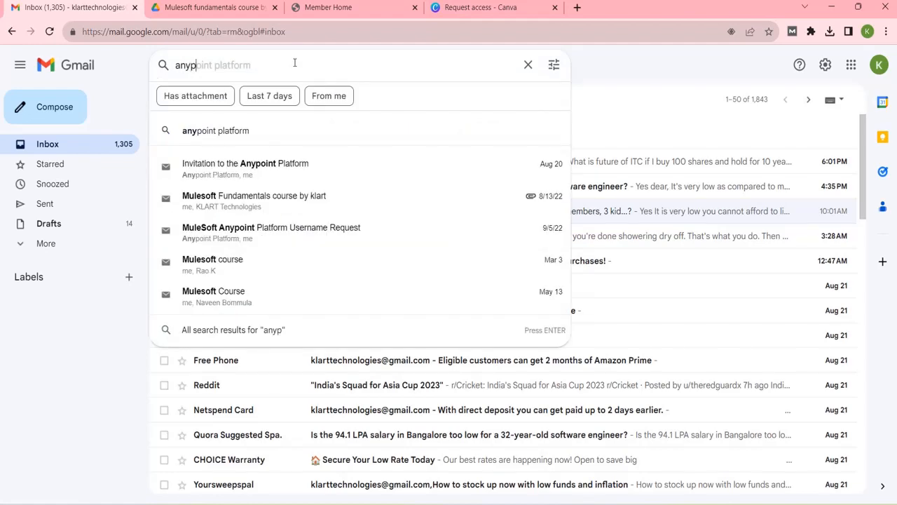
pyautogui.click(270, 173)
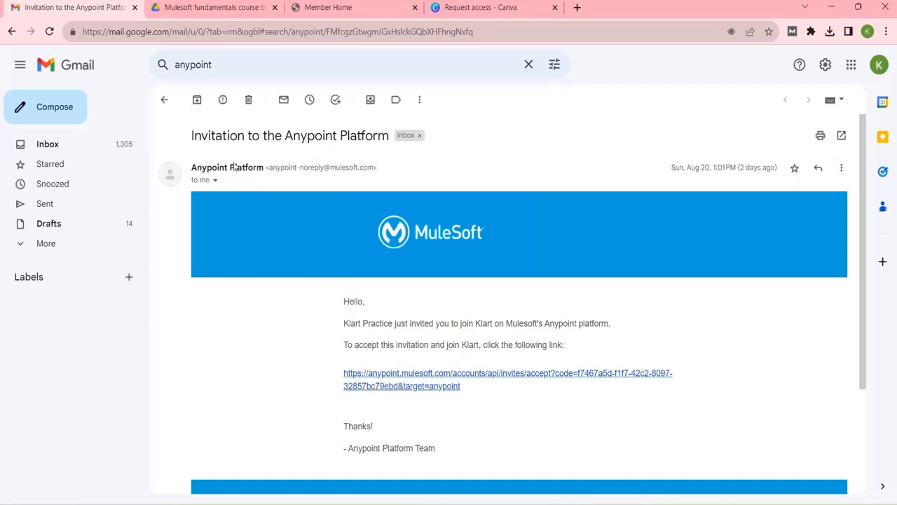
pyautogui.click(164, 100)
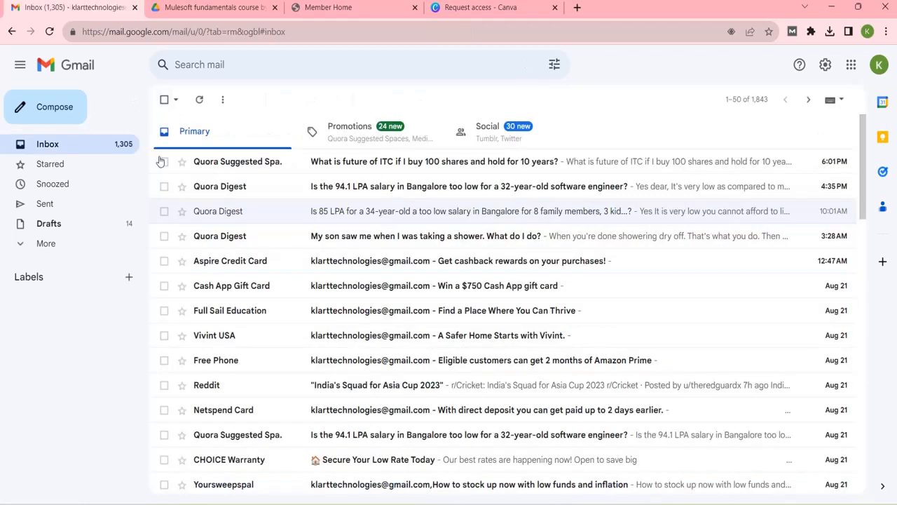
pyautogui.click(275, 65)
pyautogui.write('mules')
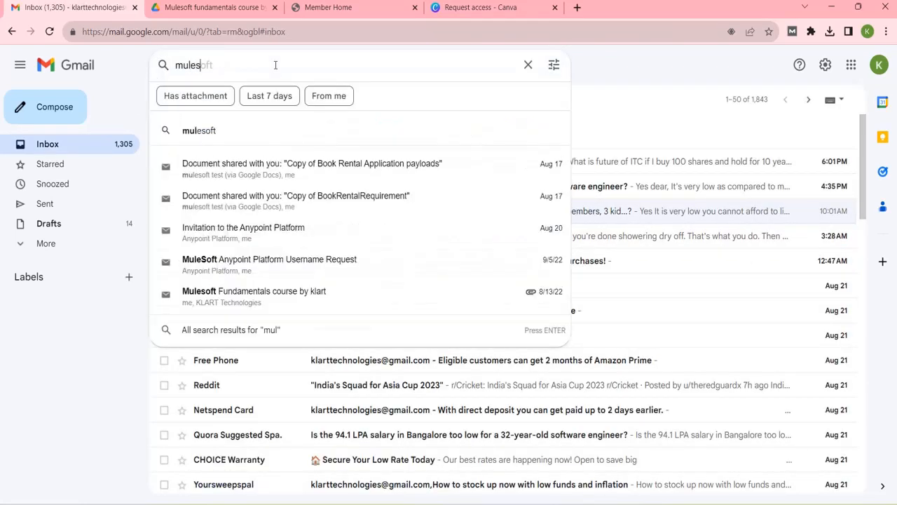
pyautogui.write('oft')
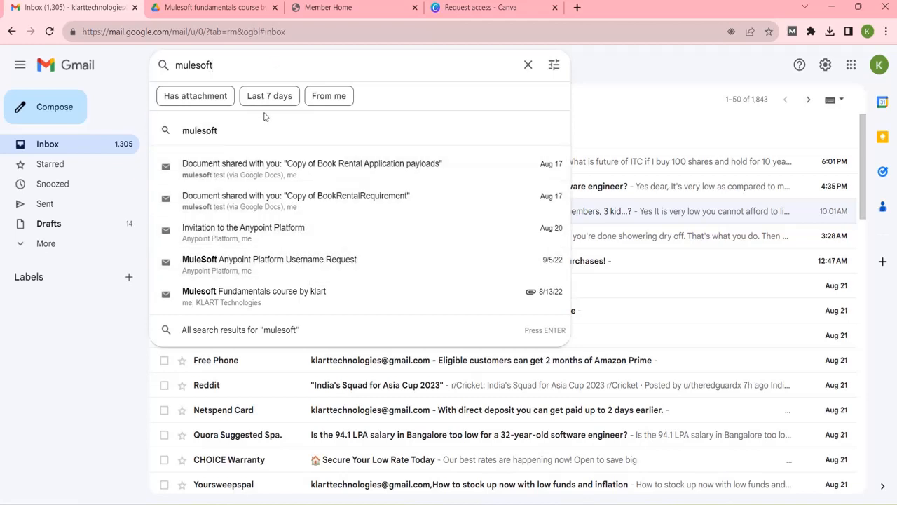
pyautogui.click(189, 8)
pyautogui.click(107, 17)
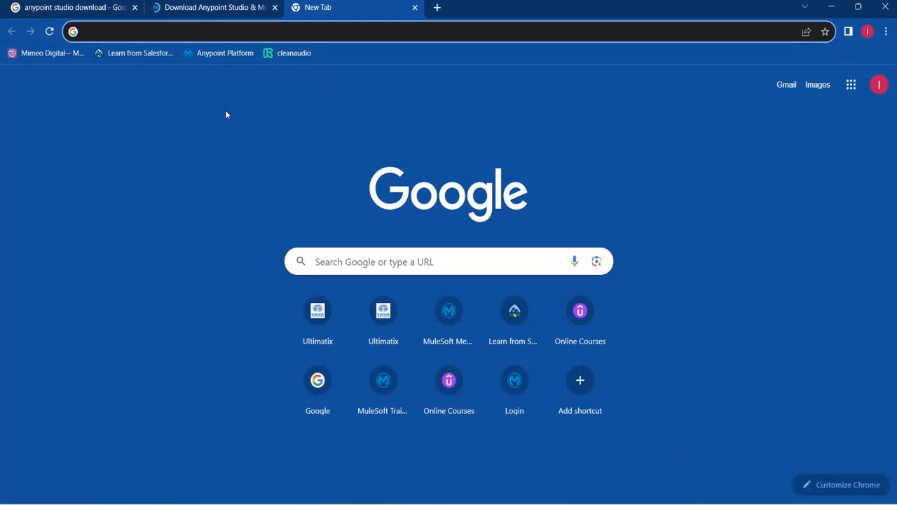
# Check the Downloads folder for the AnypointStudio-7.15.0-win64 zip in a maximized File Explorer
pyautogui.click(569, 504)
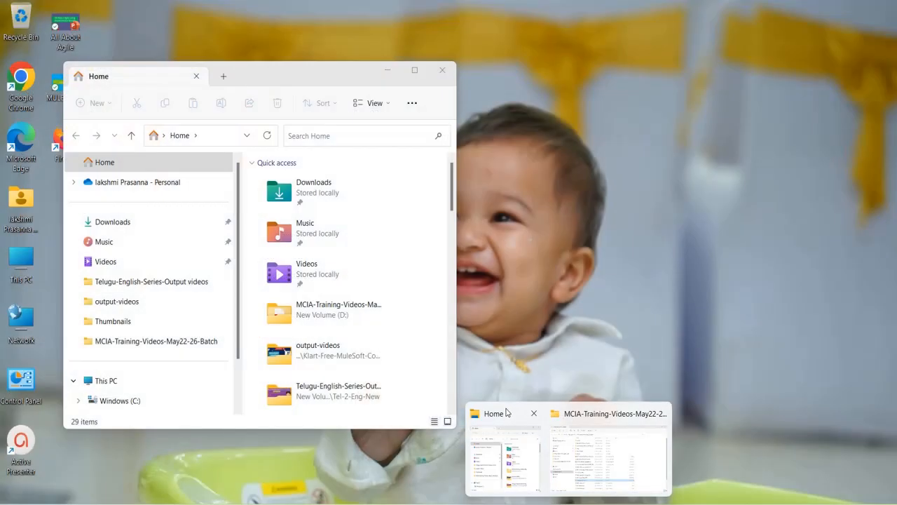
pyautogui.click(508, 414)
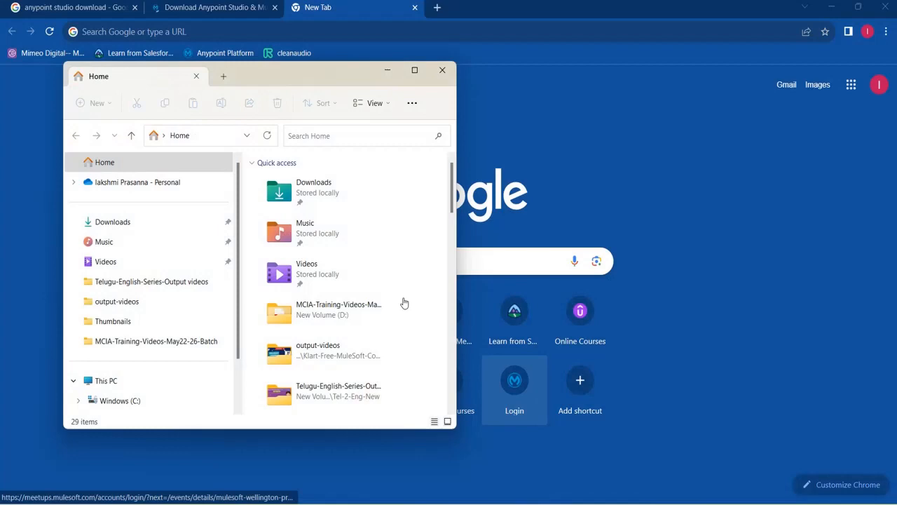
pyautogui.click(121, 222)
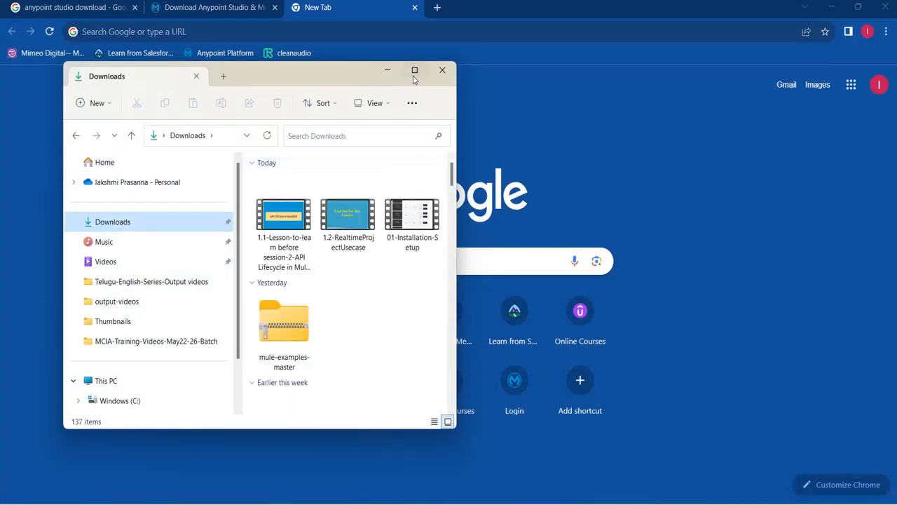
pyautogui.click(414, 70)
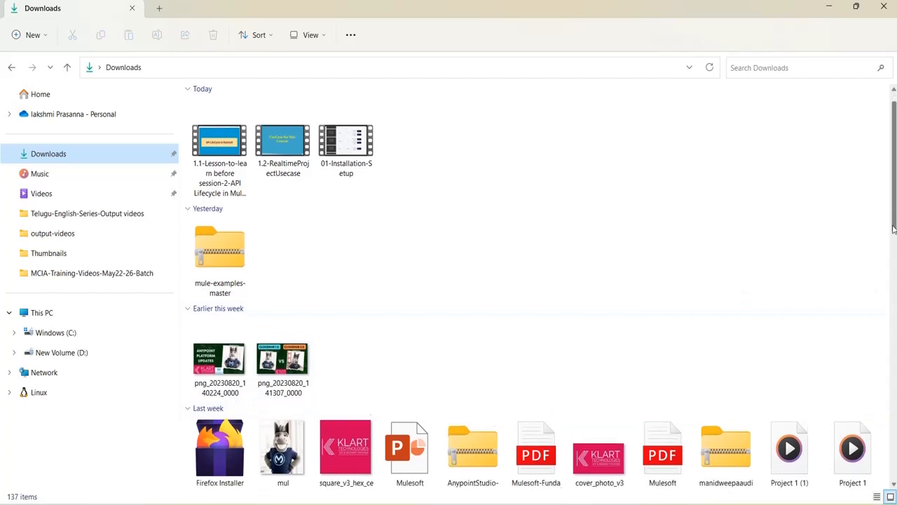
pyautogui.scroll(-3, 893, 221)
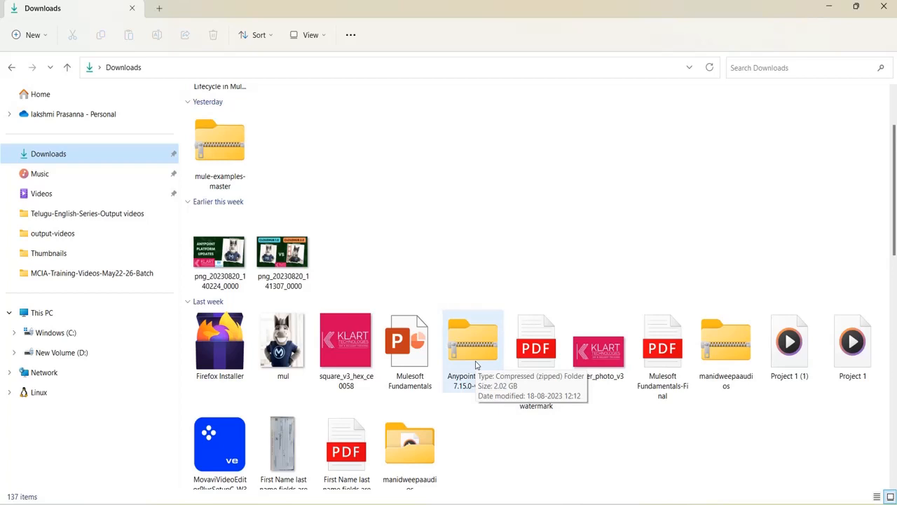
pyautogui.click(476, 364)
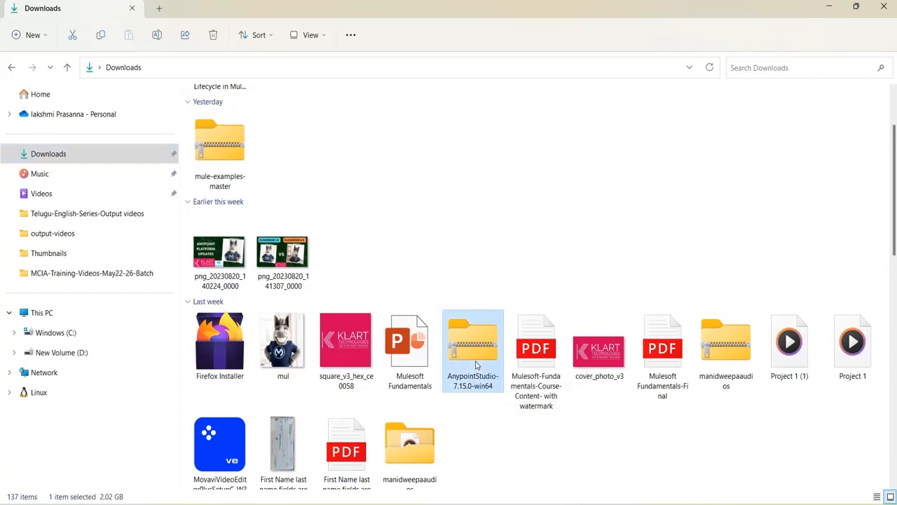
pyautogui.rightClick(476, 365)
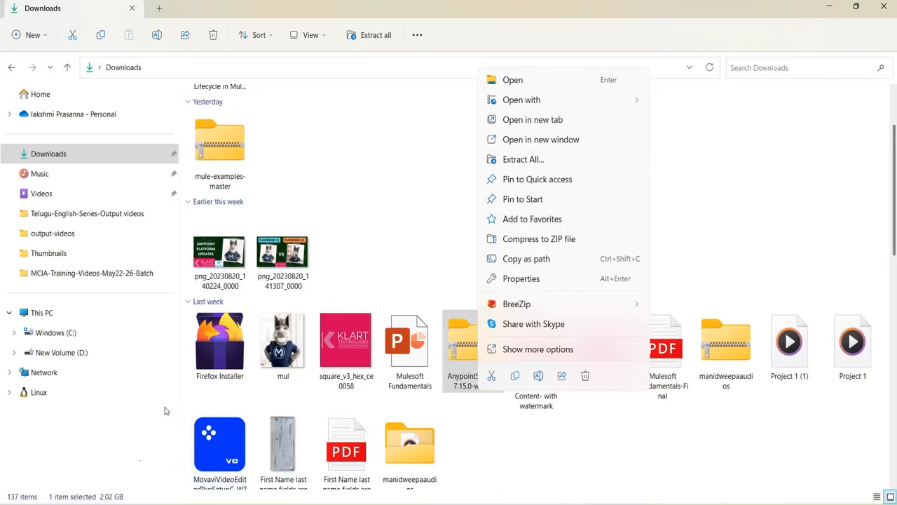
pyautogui.click(450, 233)
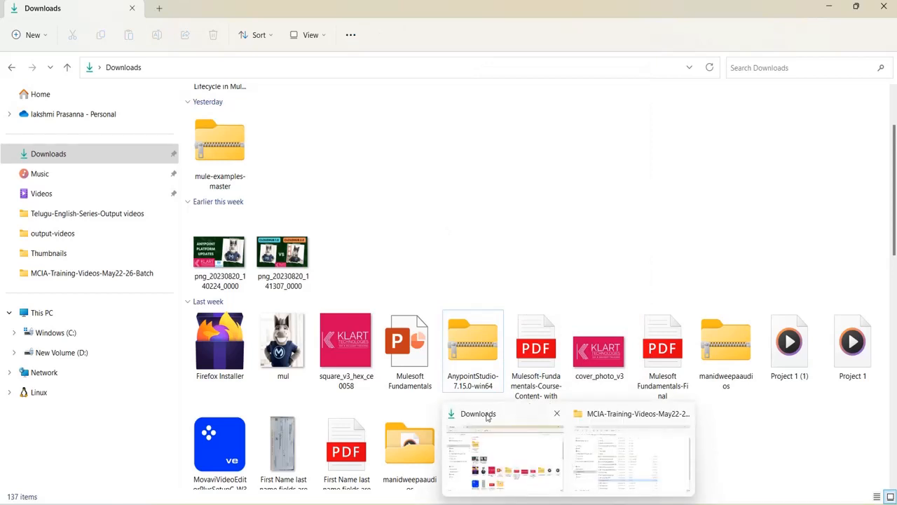
# Open D:\Anypoint-studio-7-15\AnypointStudio, then return to the Chrome window
pyautogui.click(63, 352)
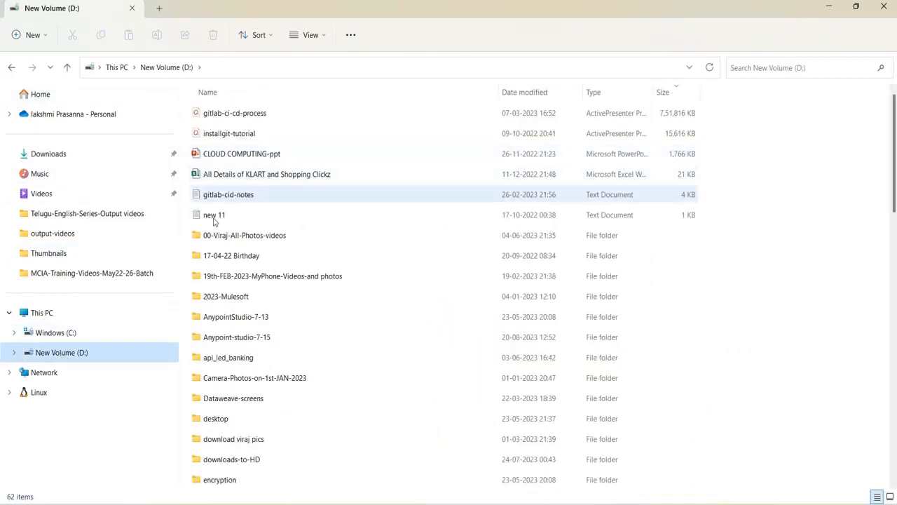
pyautogui.click(231, 339)
pyautogui.doubleClick(231, 340)
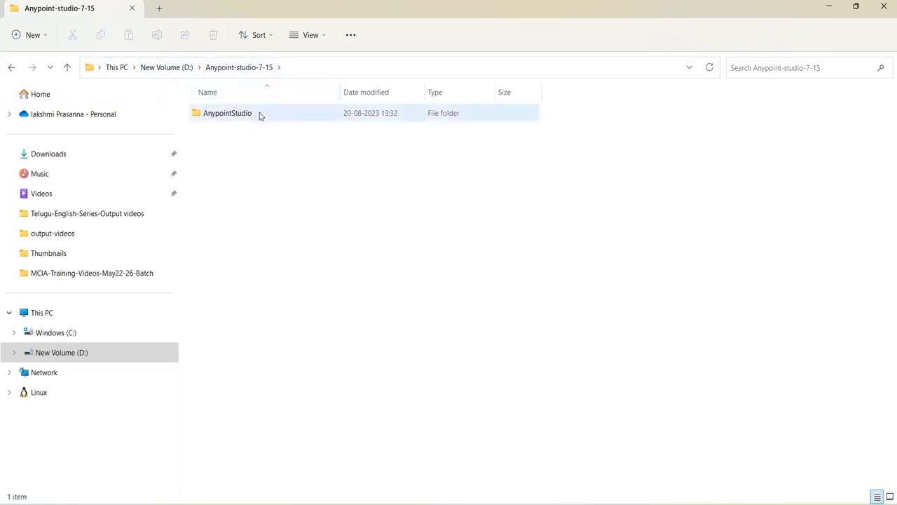
pyautogui.doubleClick(233, 112)
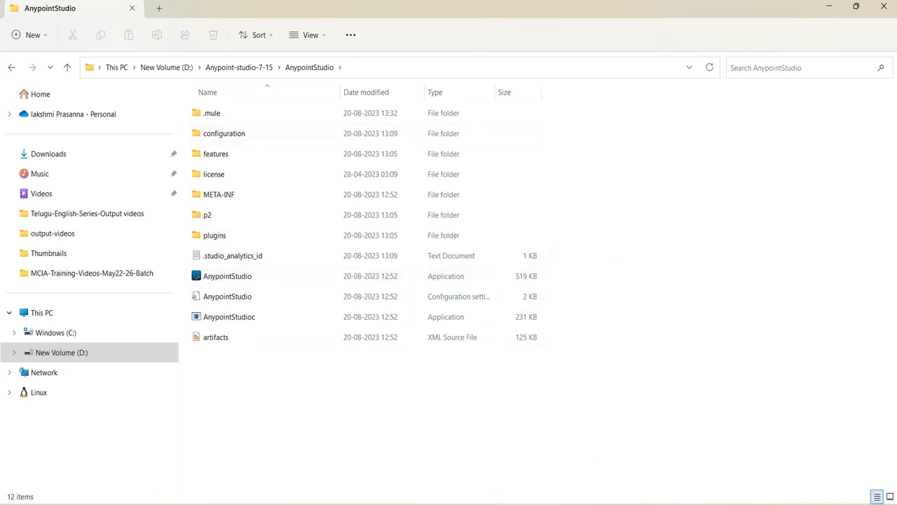
pyautogui.moveTo(697, 504)
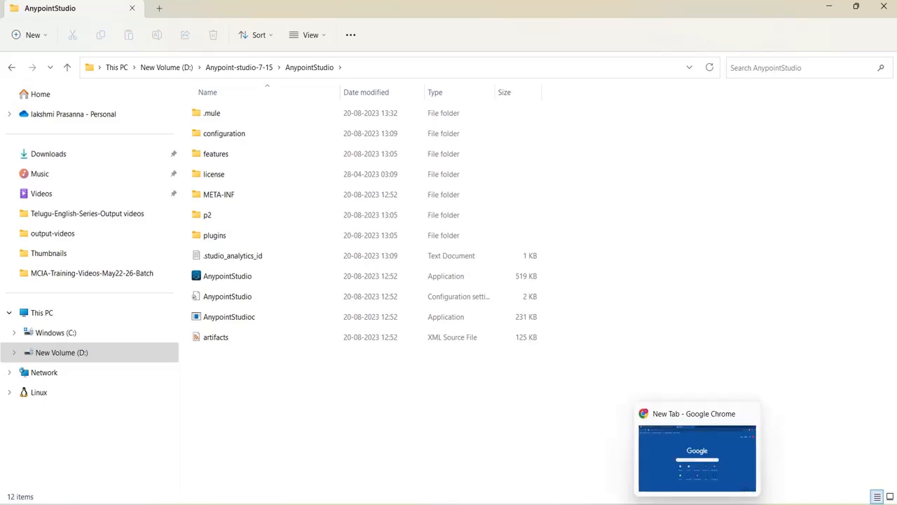
pyautogui.click(691, 462)
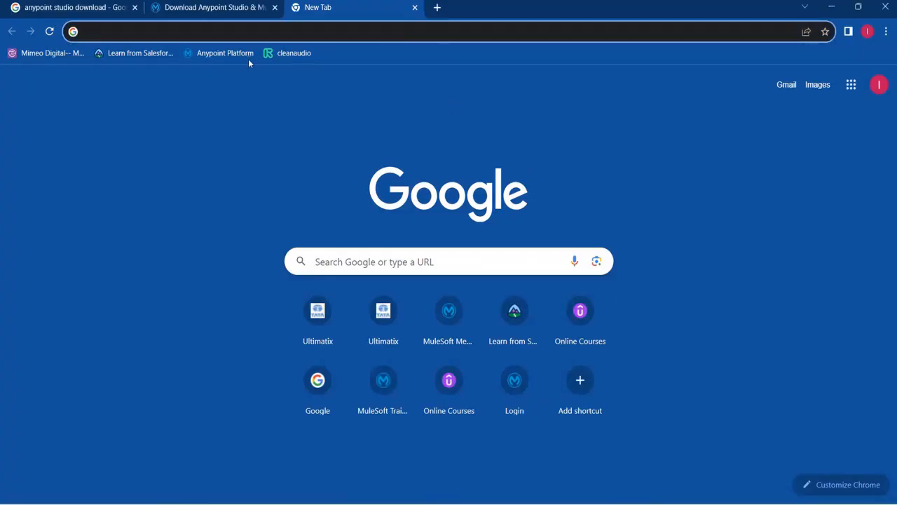
# Open the Anypoint Platform login page and select its address for copying
pyautogui.click(216, 55)
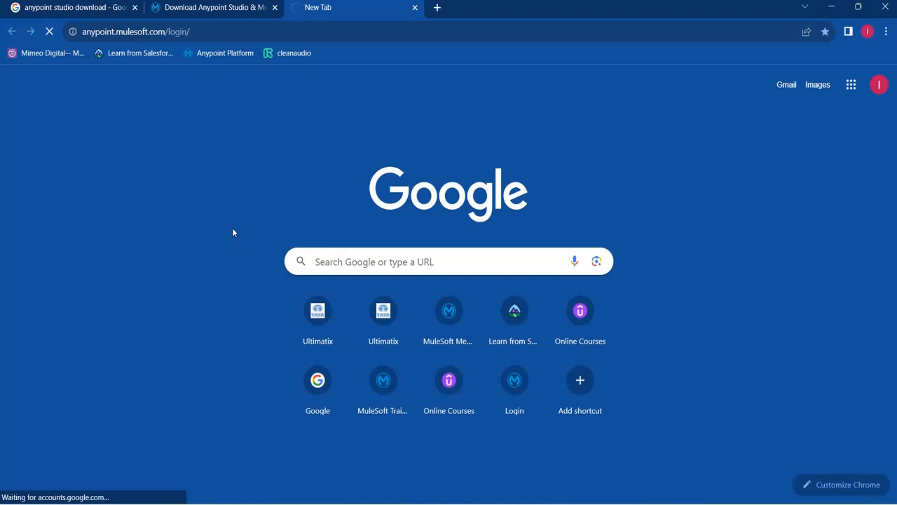
pyautogui.click(217, 34)
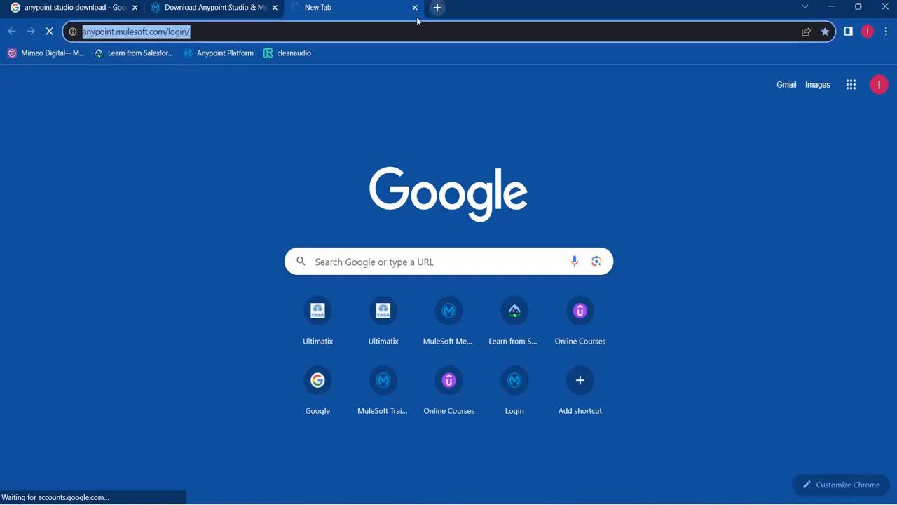
pyautogui.click(335, 33)
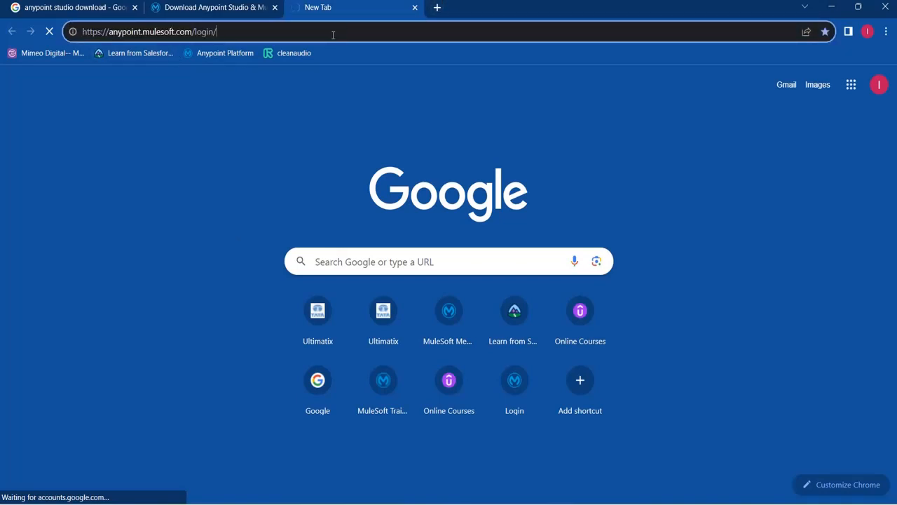
pyautogui.click(227, 34)
pyautogui.hotkey('ctrl', 'c')
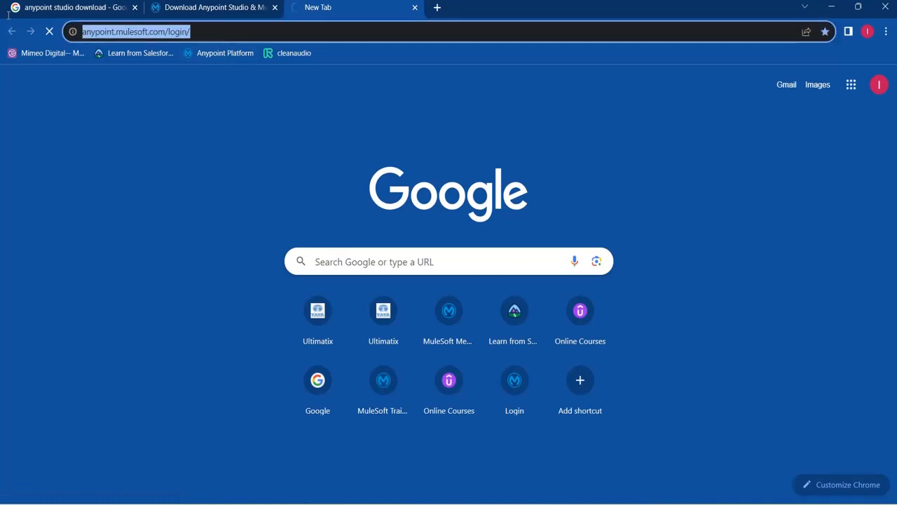
pyautogui.rightClick(440, 9)
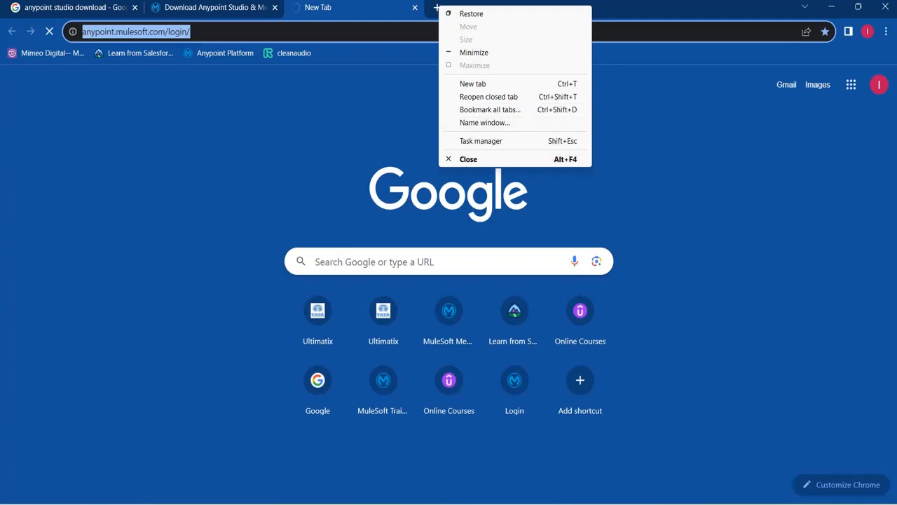
pyautogui.hotkey('alt', 'Tab')
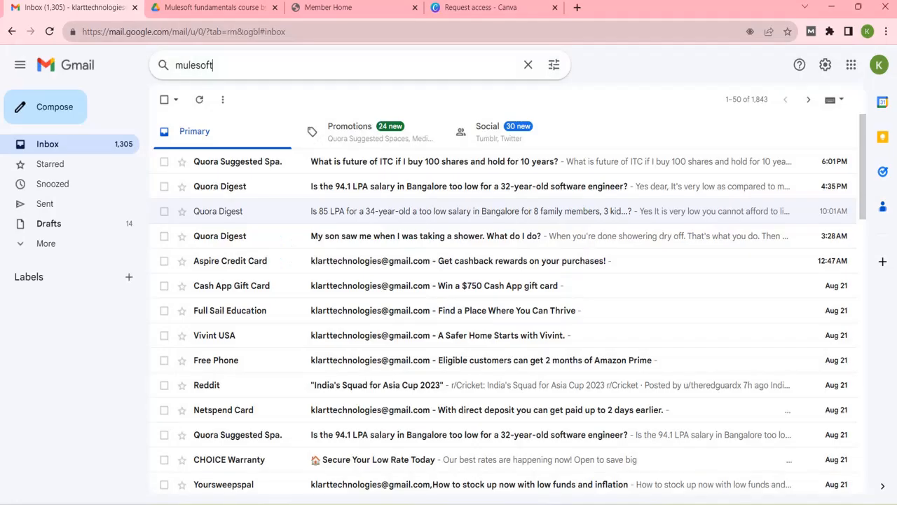
pyautogui.click(578, 7)
pyautogui.hotkey('ctrl', 'v')
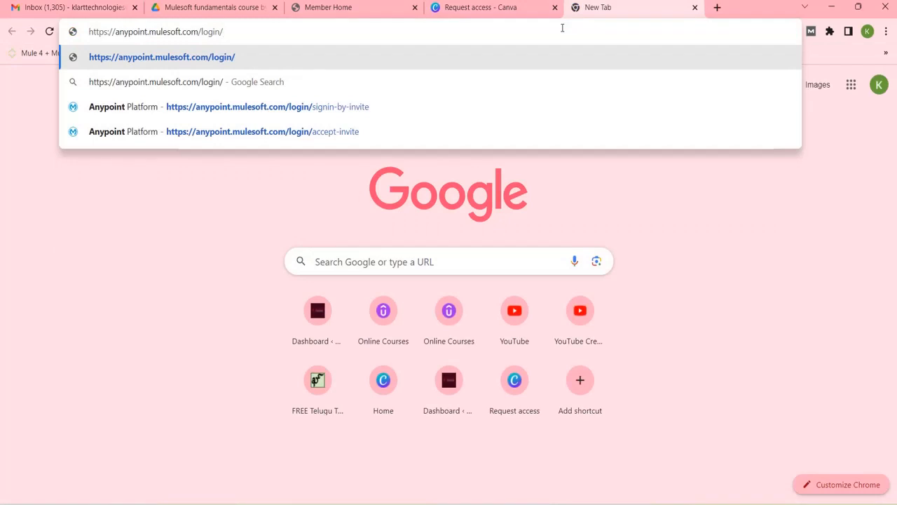
pyautogui.press('Return')
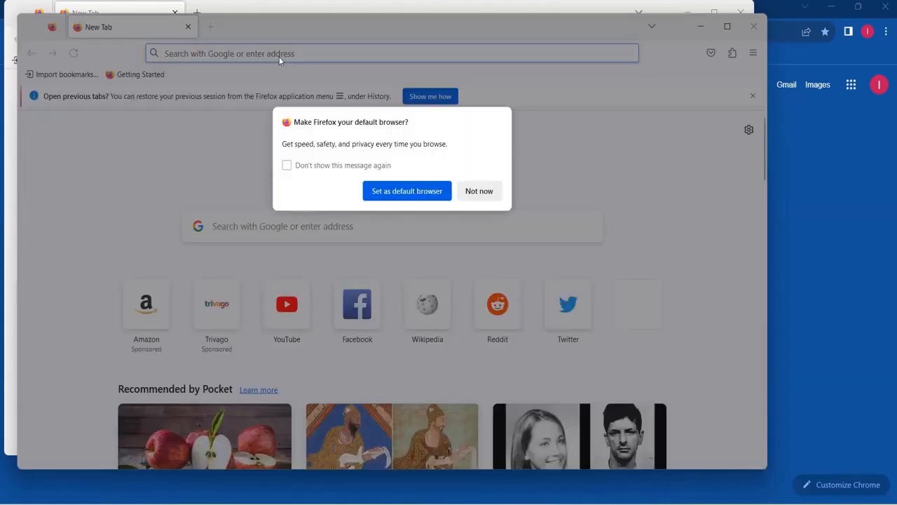
# Decline the default-browser prompt and load the pasted anypoint.mulesoft.com/login/ address
pyautogui.click(470, 194)
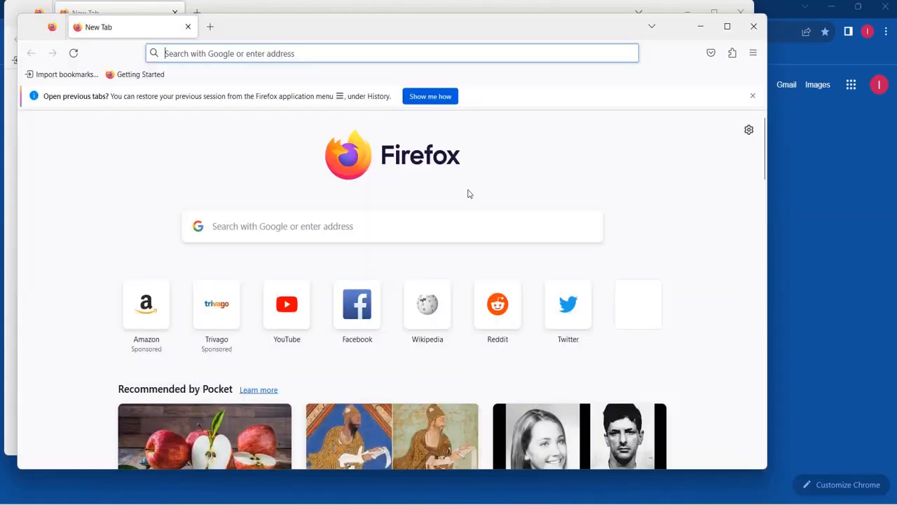
pyautogui.click(308, 54)
pyautogui.hotkey('ctrl', 'v')
pyautogui.press('Return')
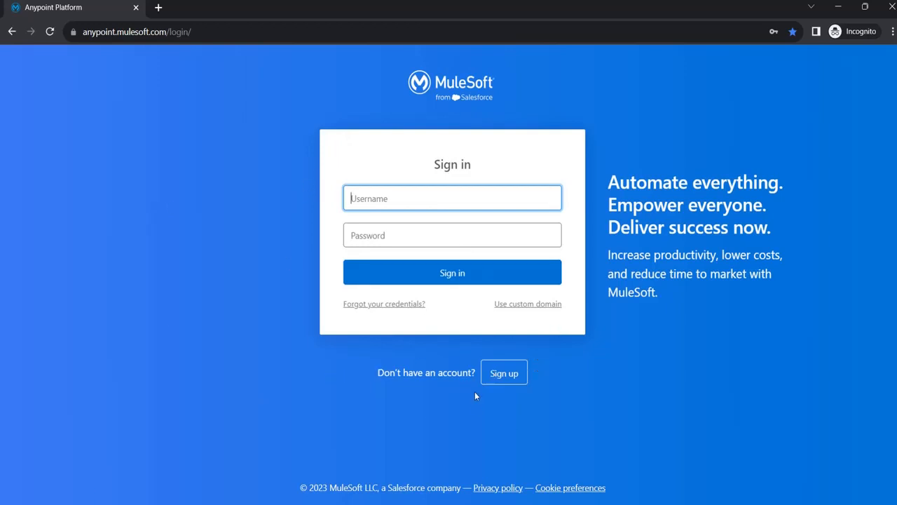
# Look over the Anypoint sign-up form, then go back to signing in with an existing account
pyautogui.click(504, 374)
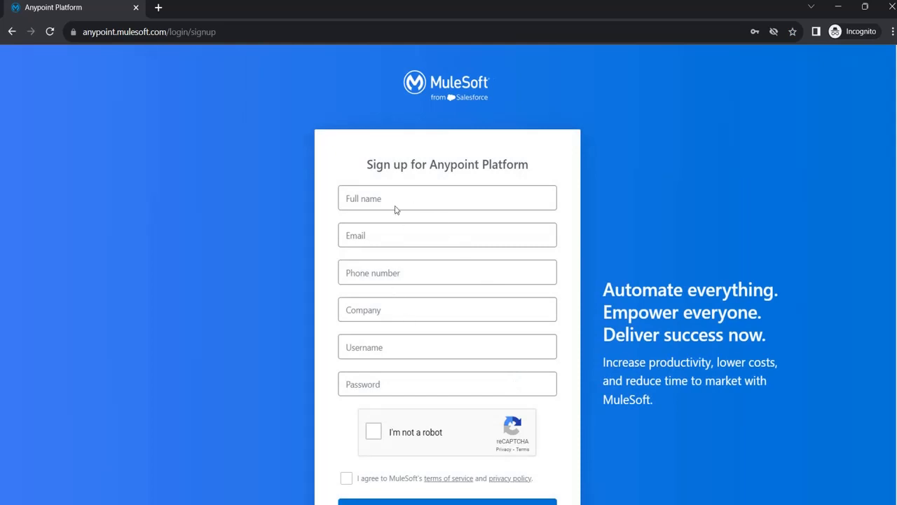
pyautogui.click(384, 343)
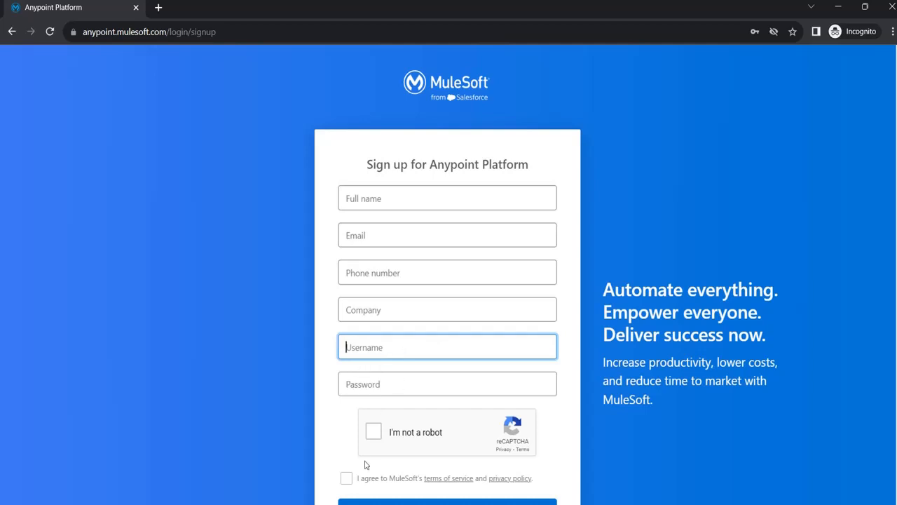
pyautogui.click(373, 432)
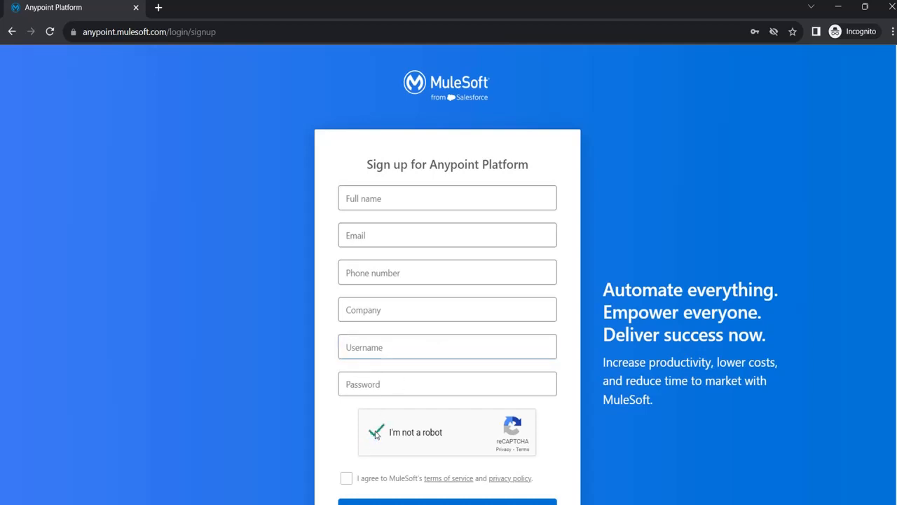
pyautogui.click(346, 478)
pyautogui.scroll(-2, 522, 403)
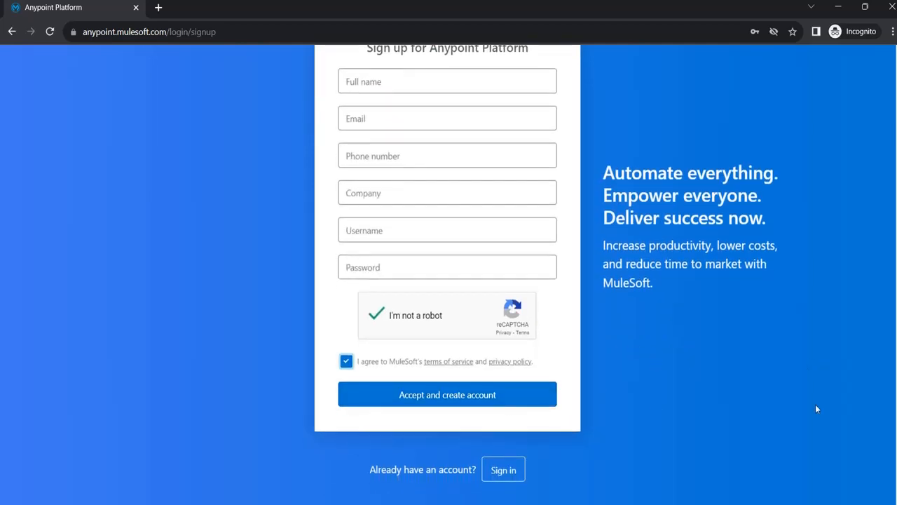
pyautogui.click(517, 473)
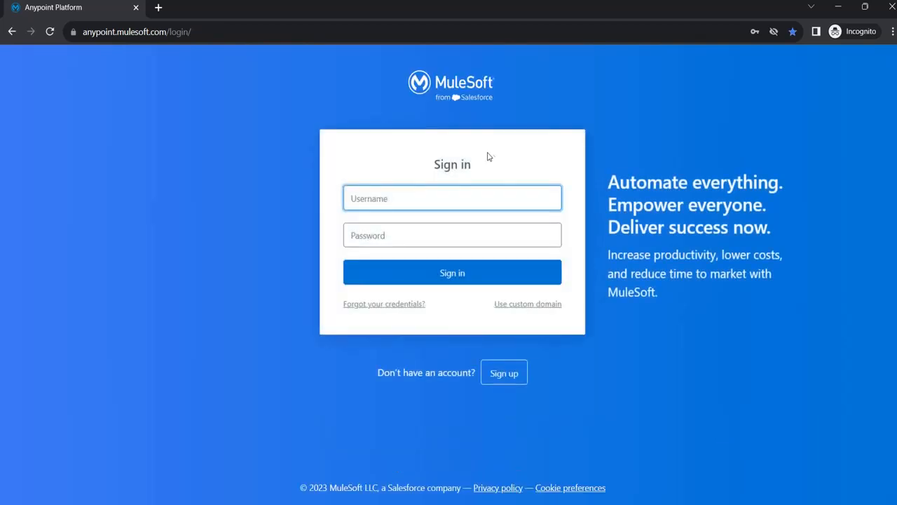
# Sign in with the saved login and skip email verification for now
pyautogui.click(459, 199)
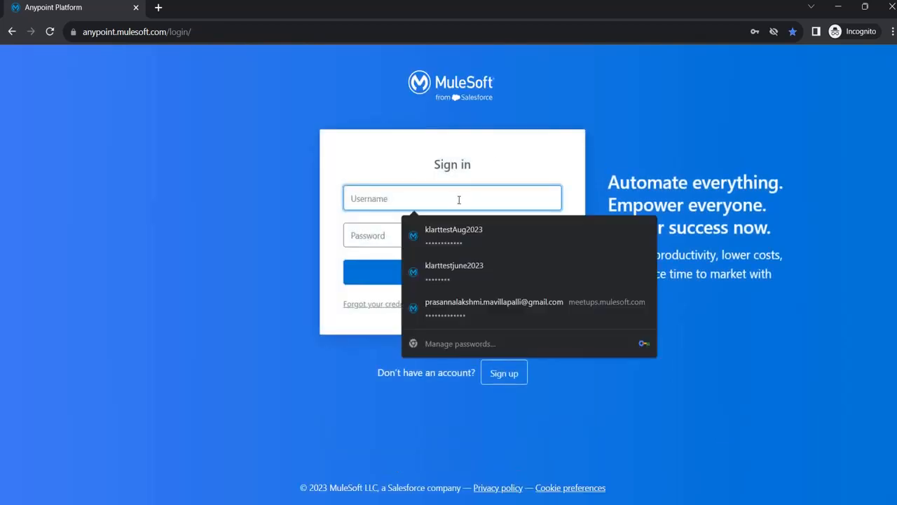
pyautogui.click(463, 234)
pyautogui.click(411, 200)
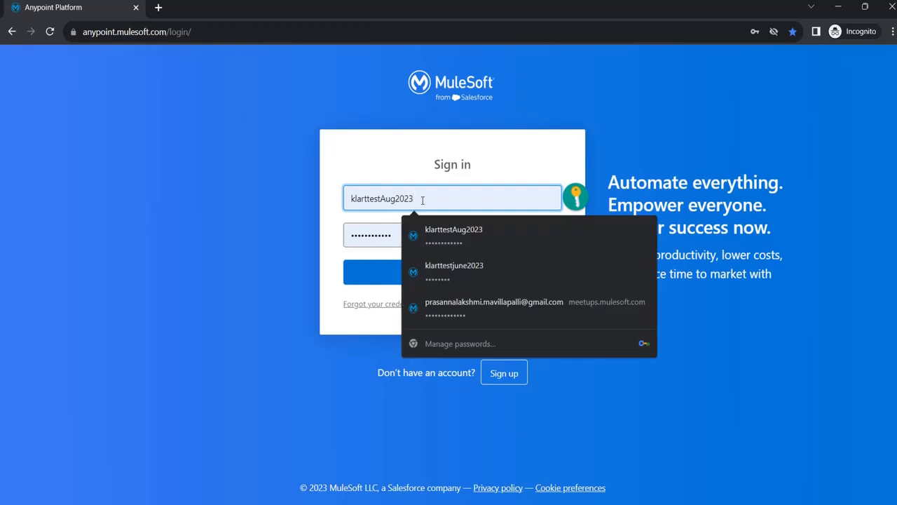
pyautogui.moveTo(412, 200); pyautogui.dragTo(335, 195)
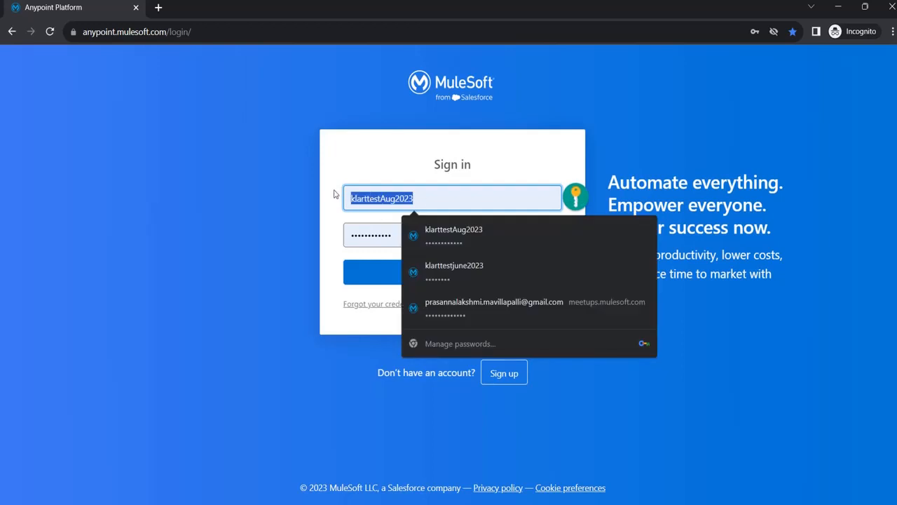
pyautogui.click(382, 237)
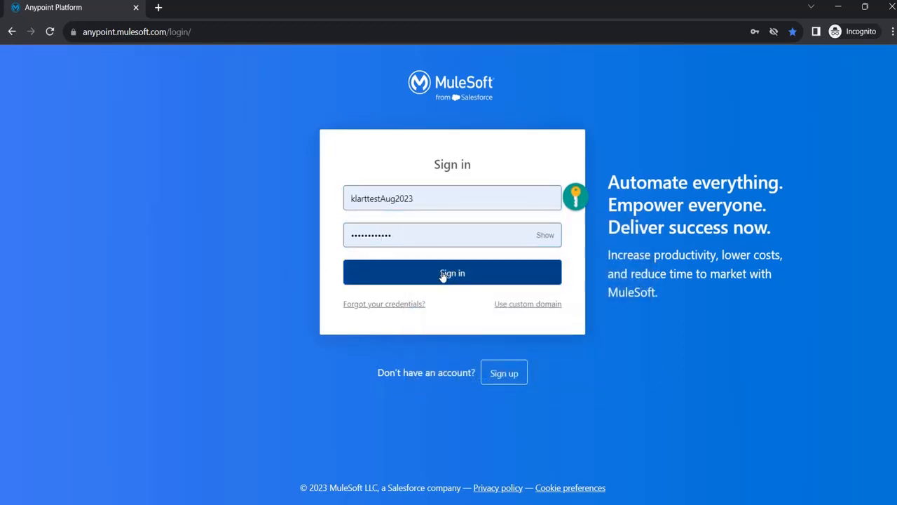
pyautogui.click(454, 273)
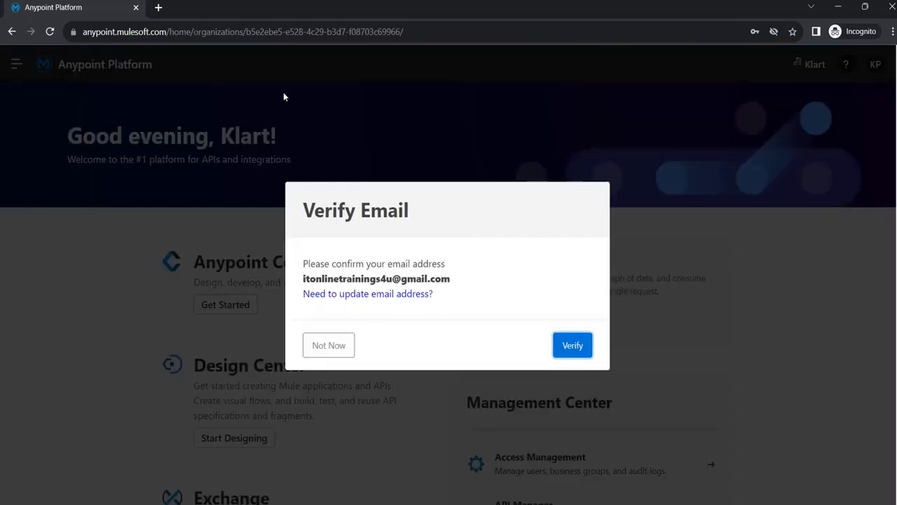
pyautogui.click(330, 345)
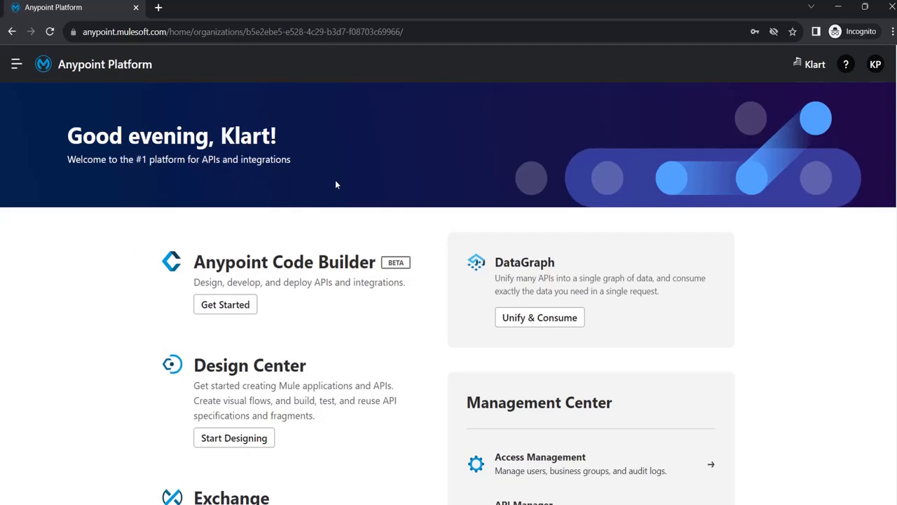
# View the Access Management users list, then go back to the Anypoint home page
pyautogui.click(17, 64)
pyautogui.click(110, 295)
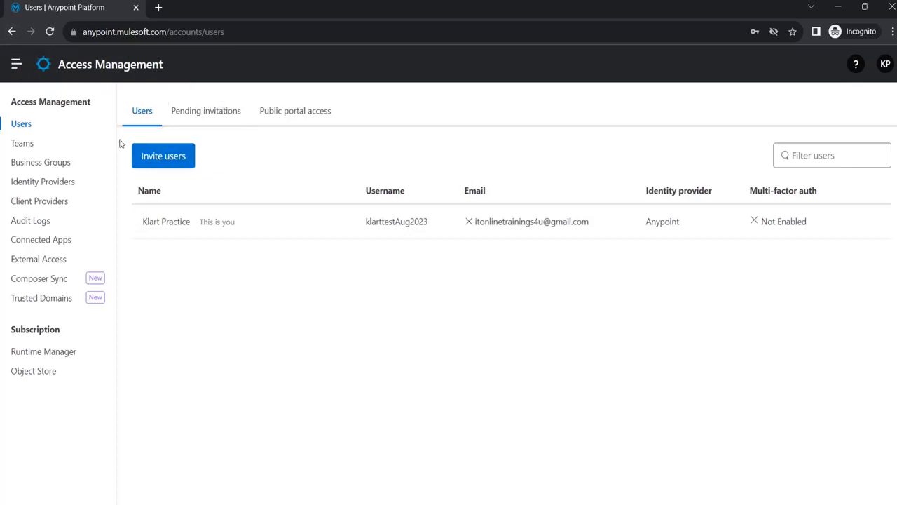
pyautogui.click(19, 66)
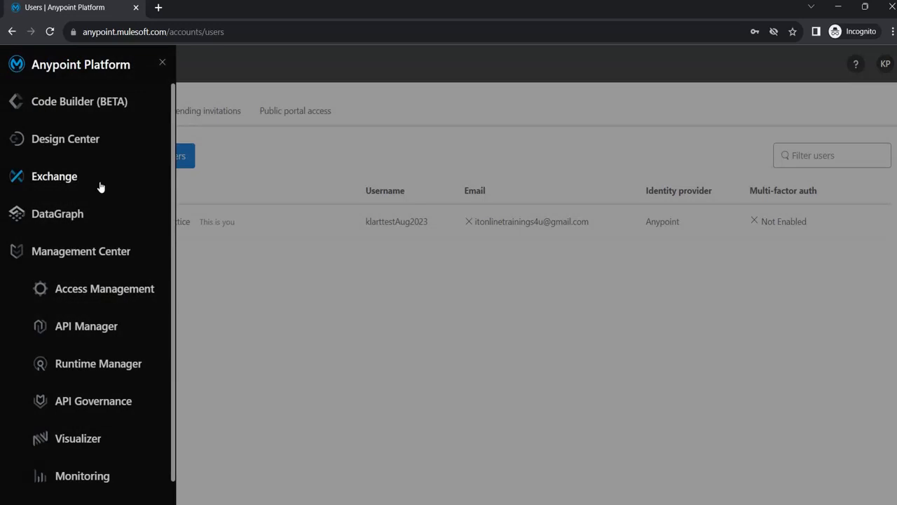
pyautogui.click(304, 266)
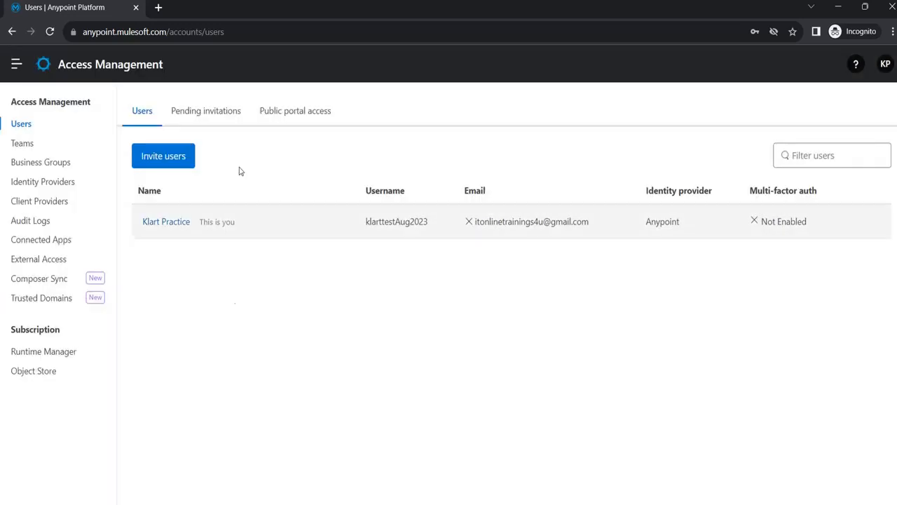
pyautogui.click(13, 32)
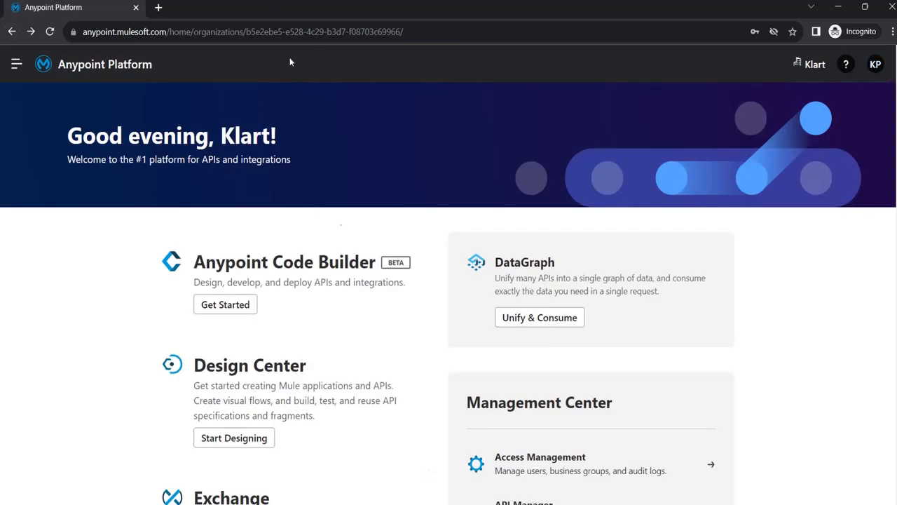
# Search 'postman download' in a new incognito tab and open postman.com/downloads
pyautogui.click(159, 8)
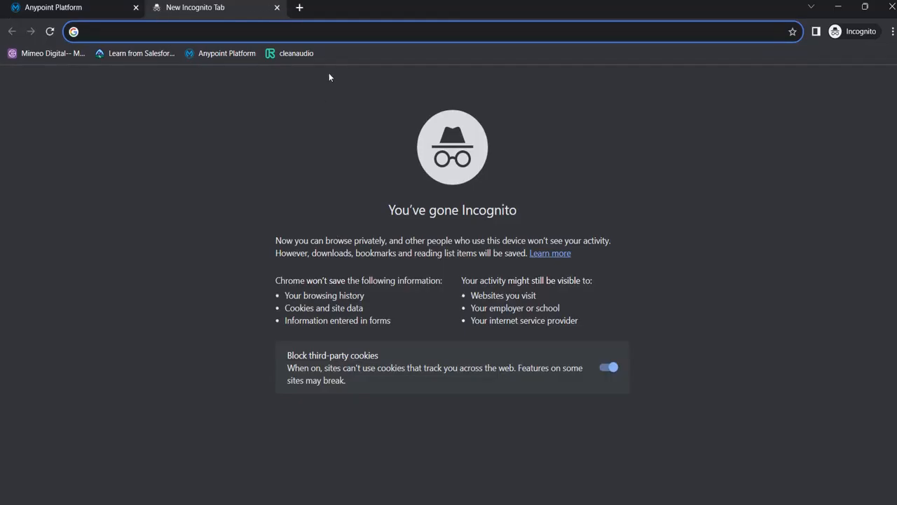
pyautogui.write('post')
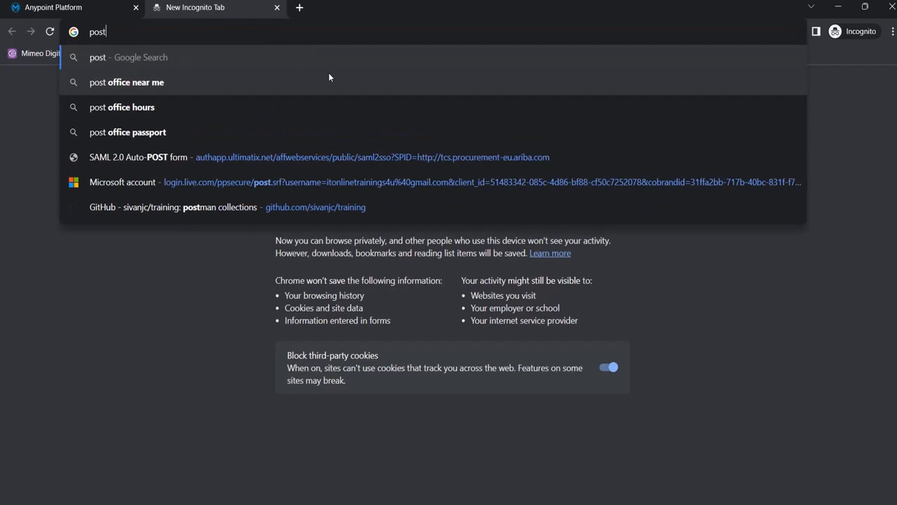
pyautogui.write('man')
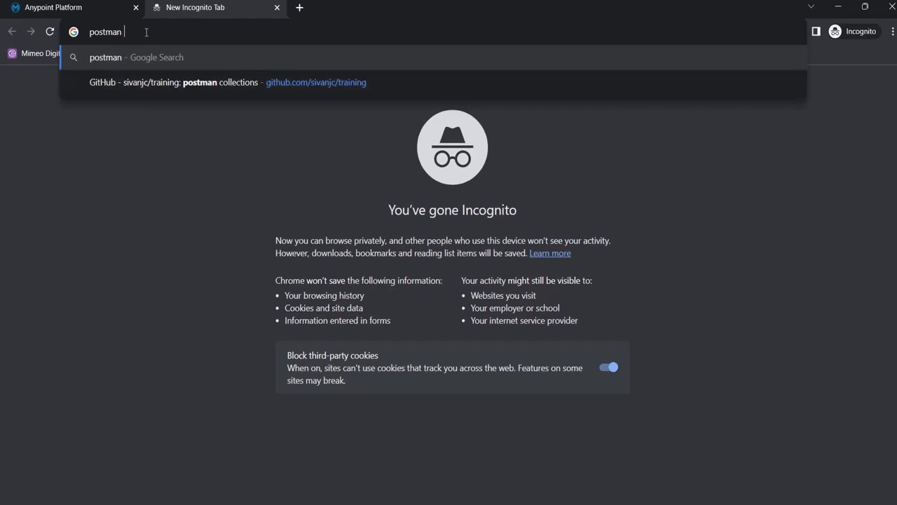
pyautogui.write(' dow')
pyautogui.write('nload')
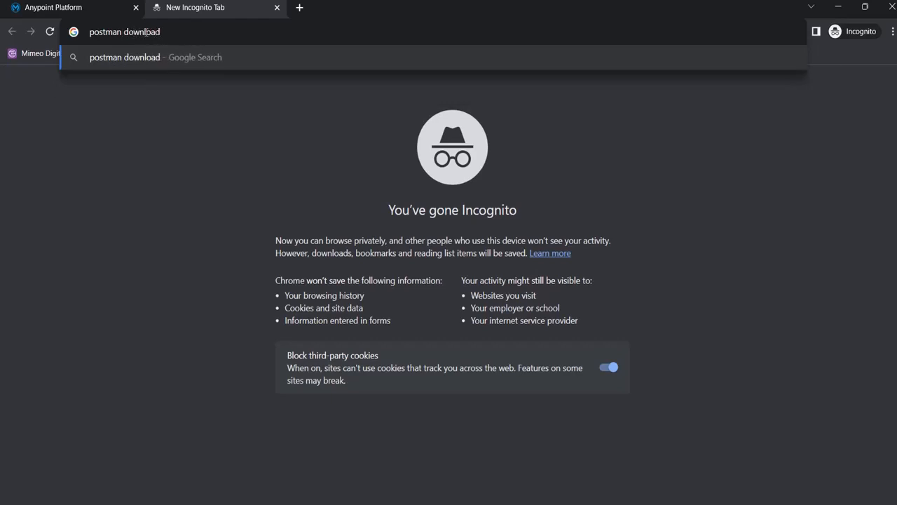
pyautogui.press('Return')
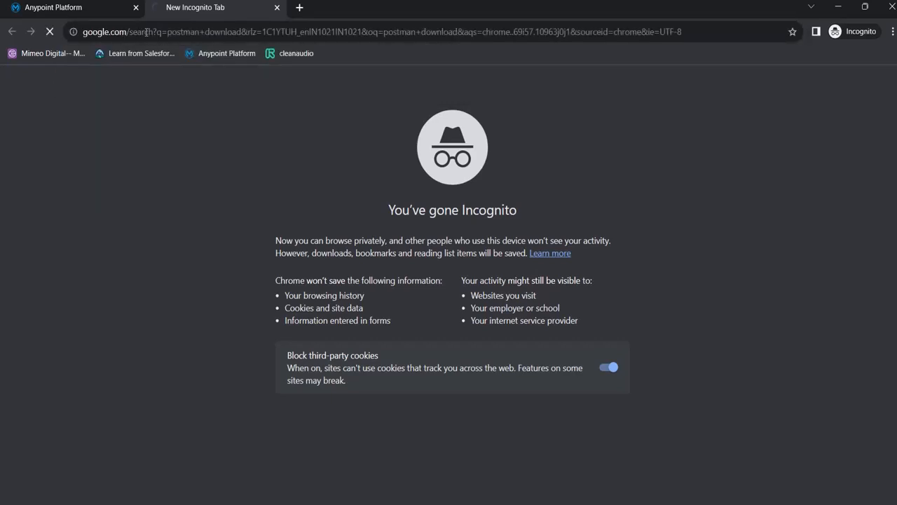
pyautogui.click(219, 203)
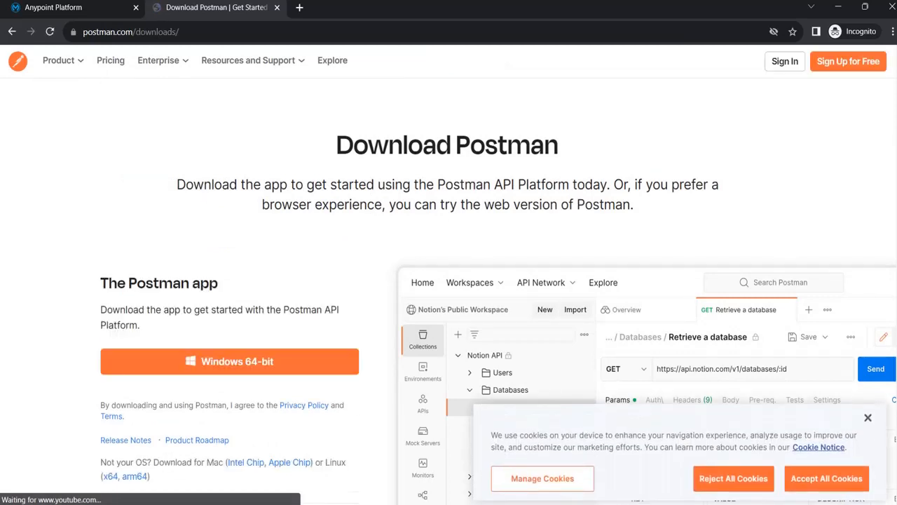
pyautogui.click(868, 419)
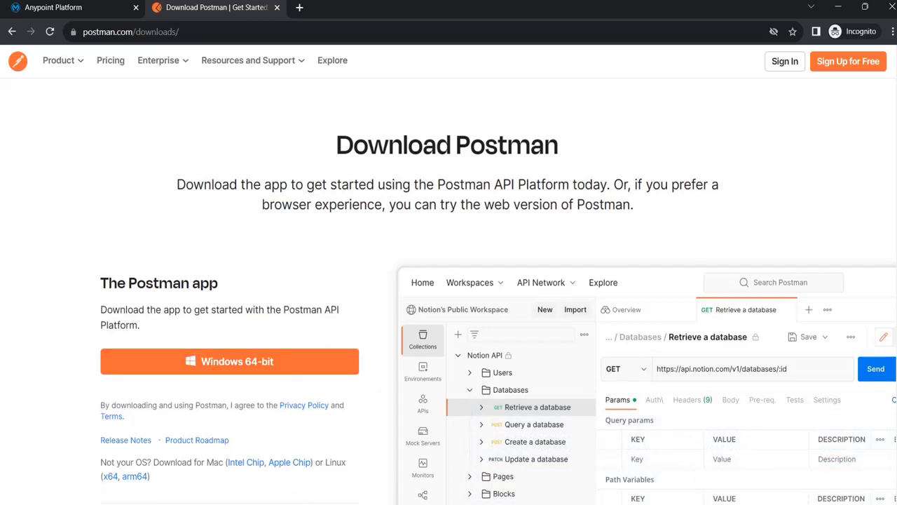
# Review the Windows 64-bit download on the page, then bring up Windows search
pyautogui.scroll(-4, 449, 280)
pyautogui.scroll(2, 448, 280)
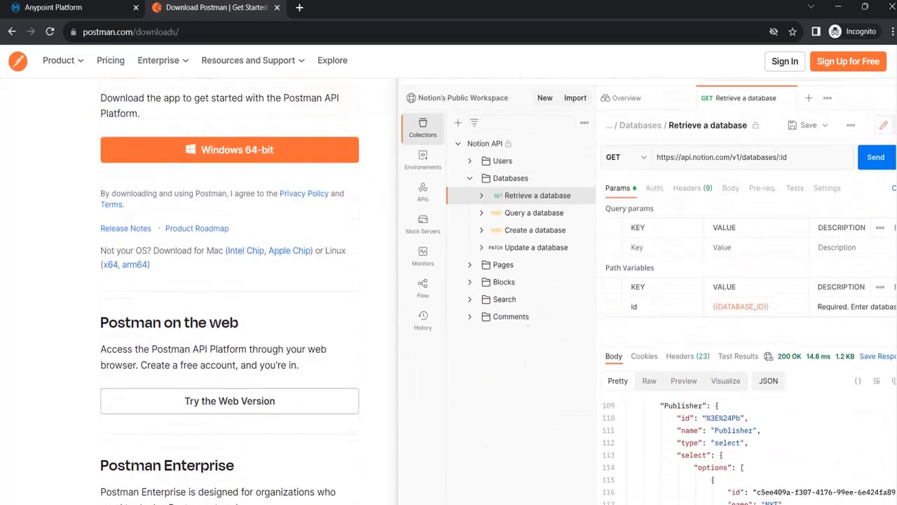
pyautogui.scroll(1, 864, 105)
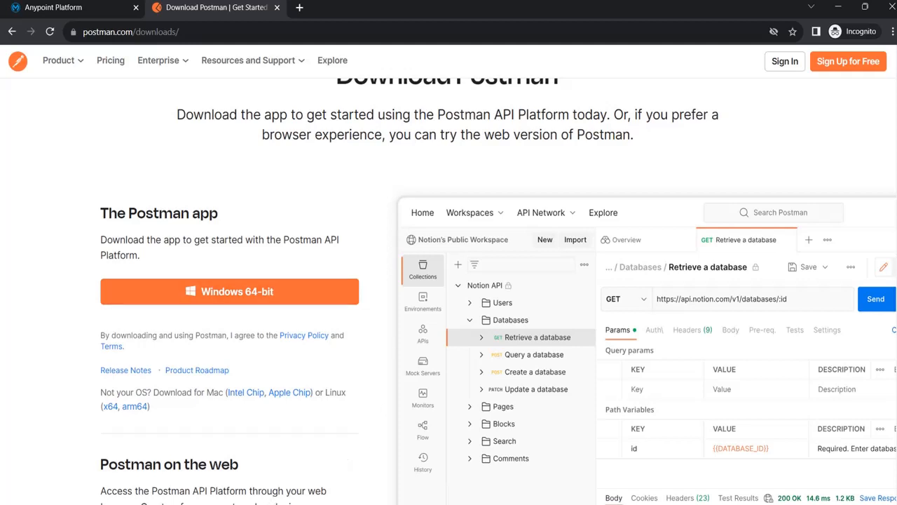
pyautogui.press('super')
# Launch the Postman app found by searching 'post', minimize it, and open a new Chrome tab
pyautogui.write('post')
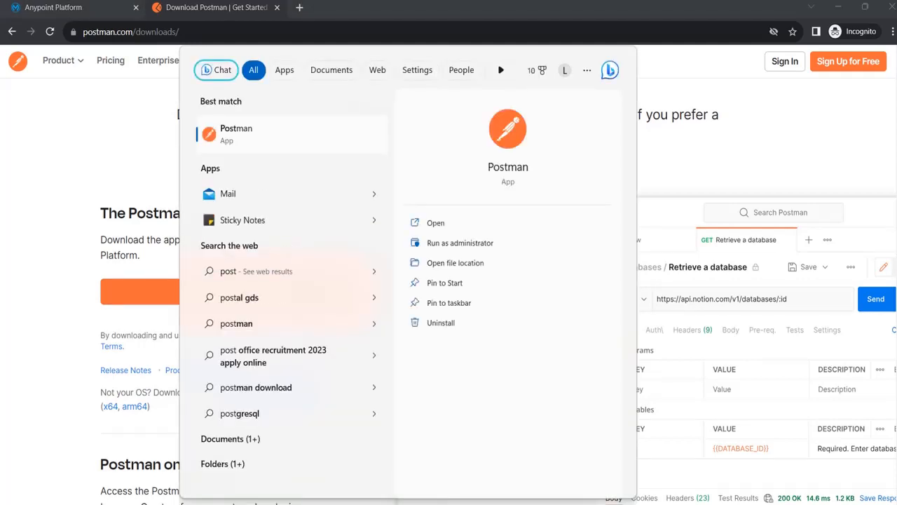
pyautogui.click(283, 139)
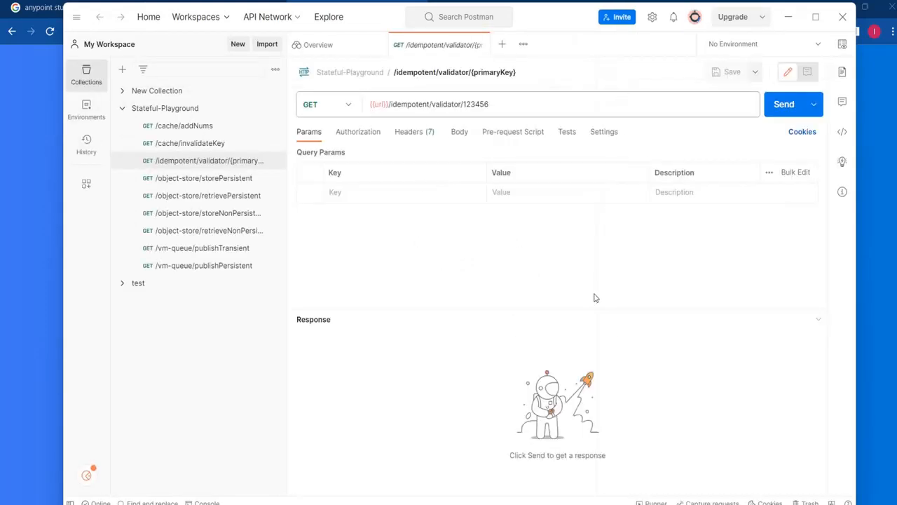
pyautogui.click(789, 17)
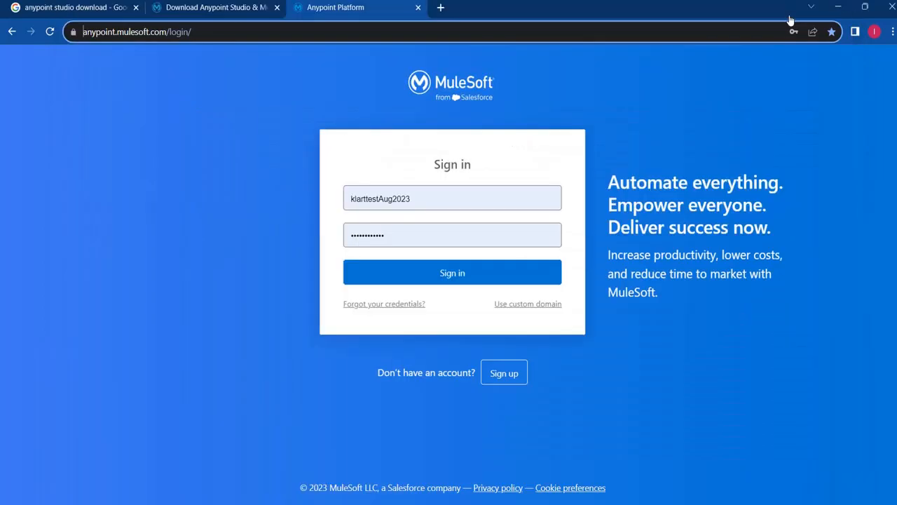
pyautogui.click(440, 7)
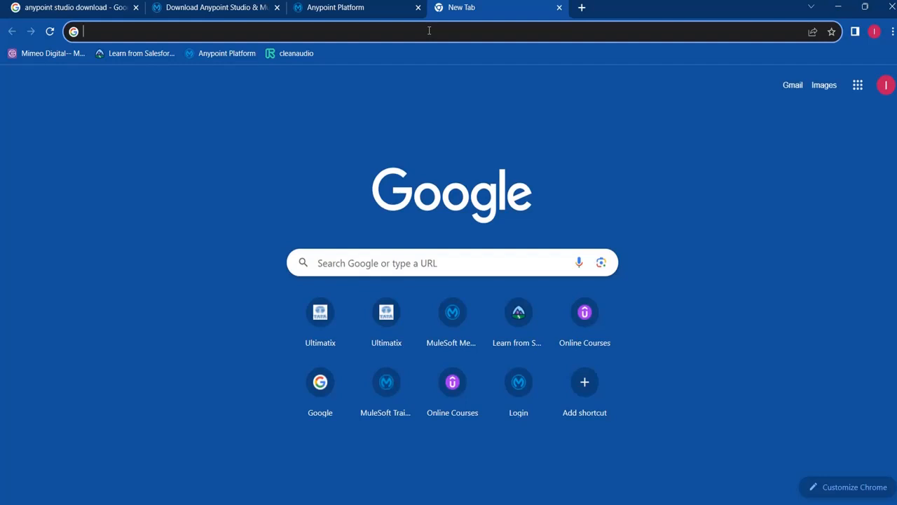
# Search Google for 'devops azure' and open Azure DevOps via Start free
pyautogui.click(424, 257)
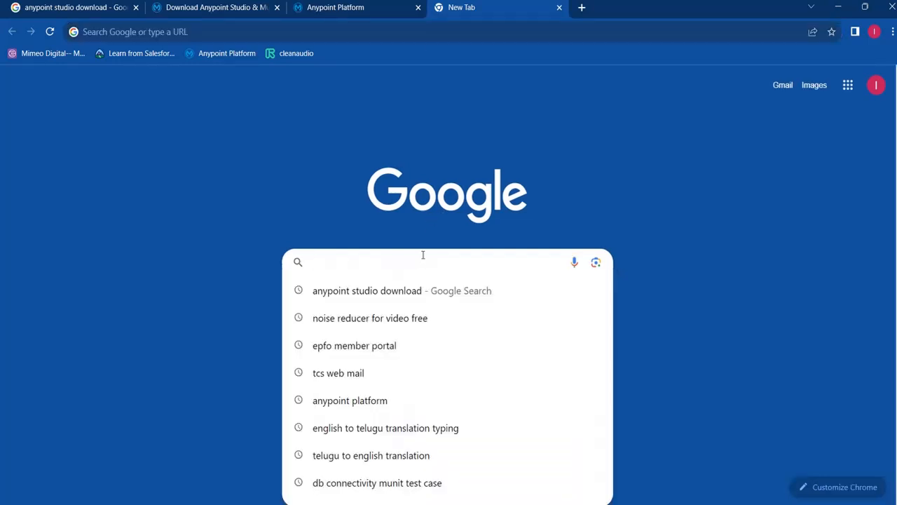
pyautogui.write('dev')
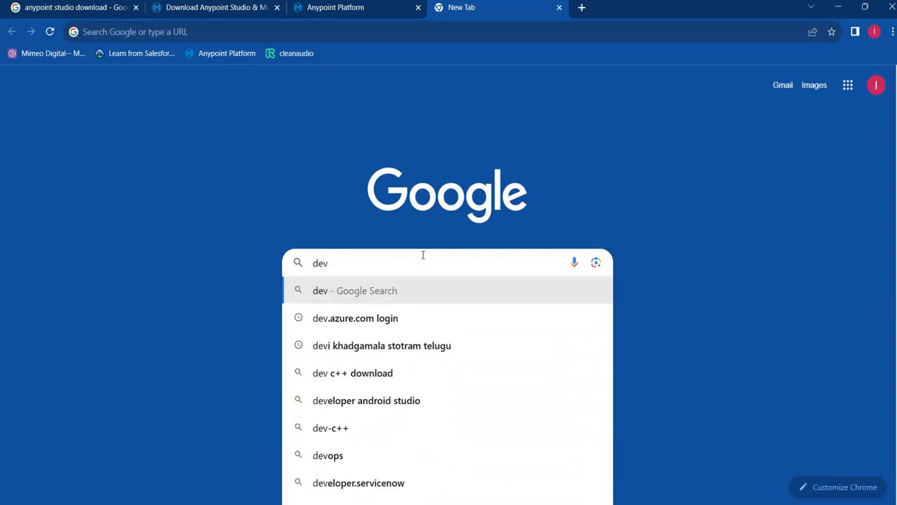
pyautogui.write('ops')
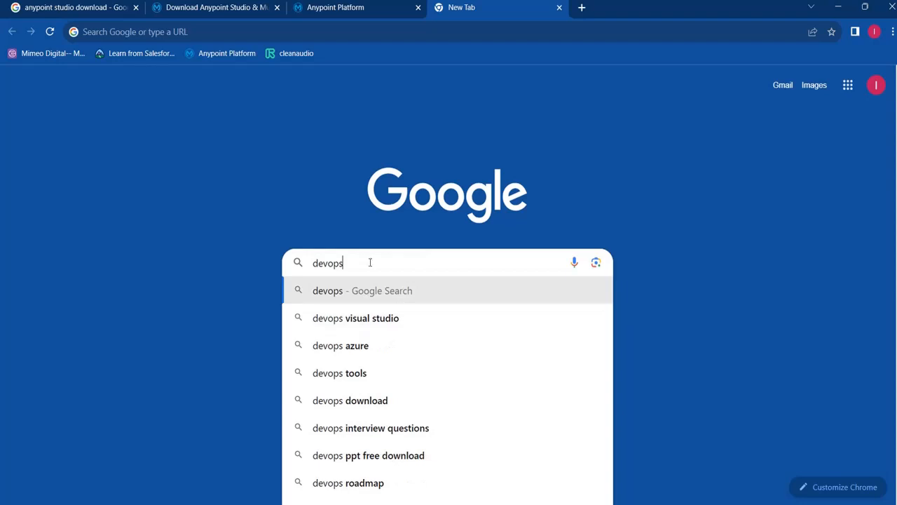
pyautogui.click(340, 345)
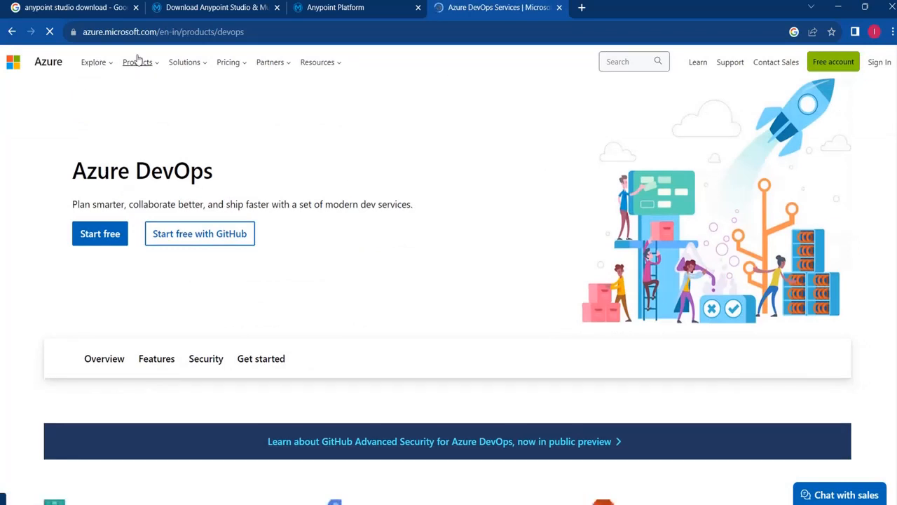
pyautogui.click(102, 242)
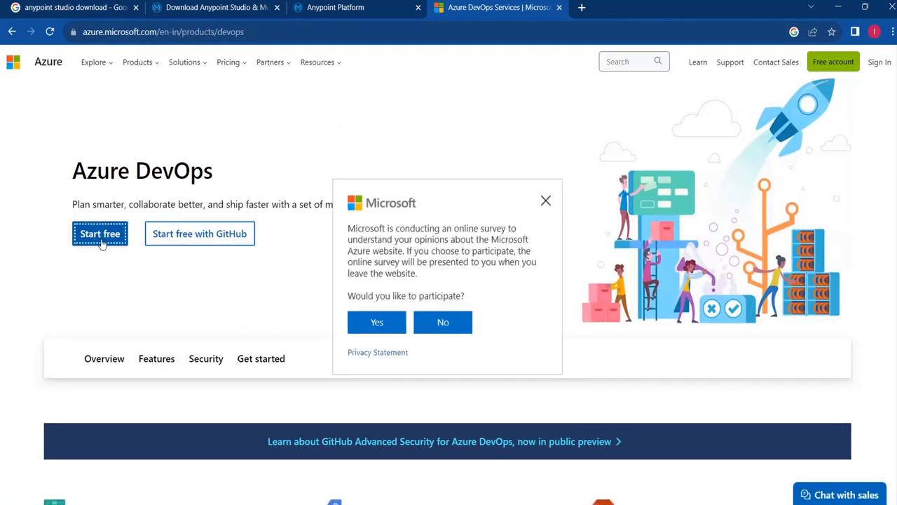
pyautogui.click(478, 31)
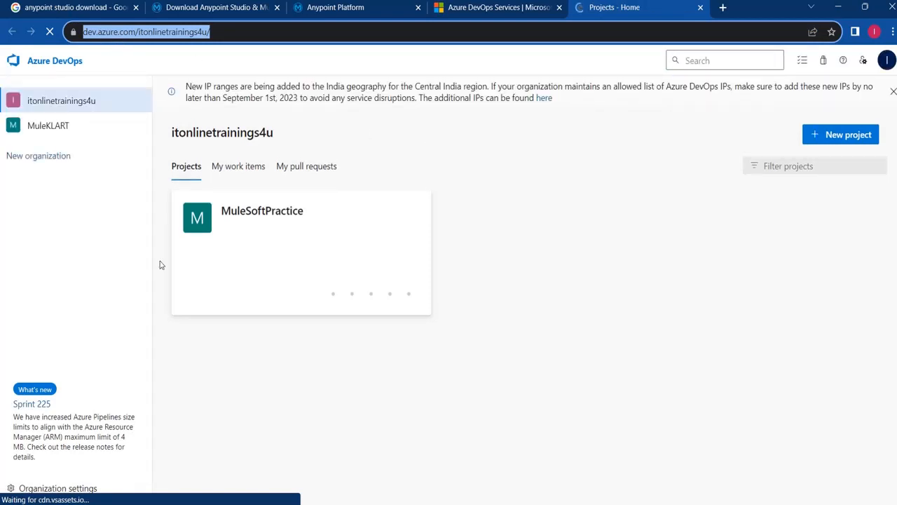
pyautogui.click(587, 235)
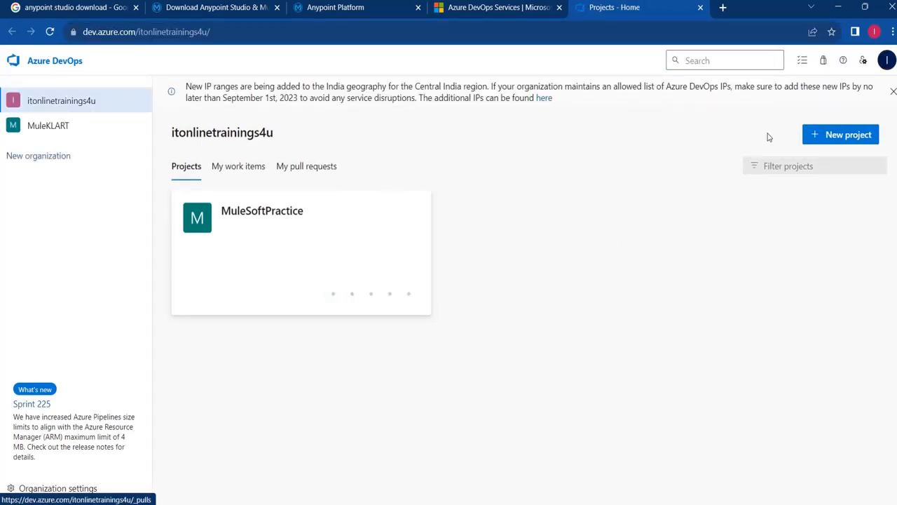
# Review the signed-in Microsoft account on the Azure DevOps organization home
pyautogui.click(887, 63)
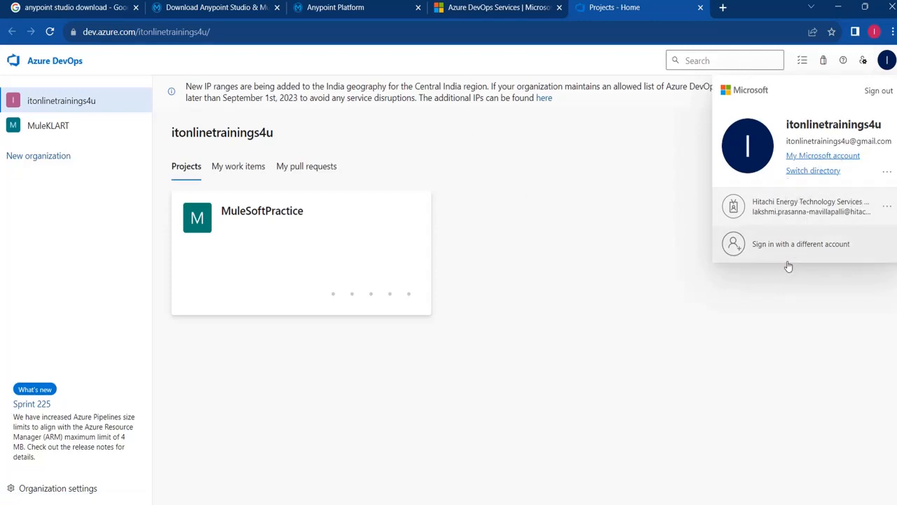
pyautogui.click(418, 143)
pyautogui.click(334, 11)
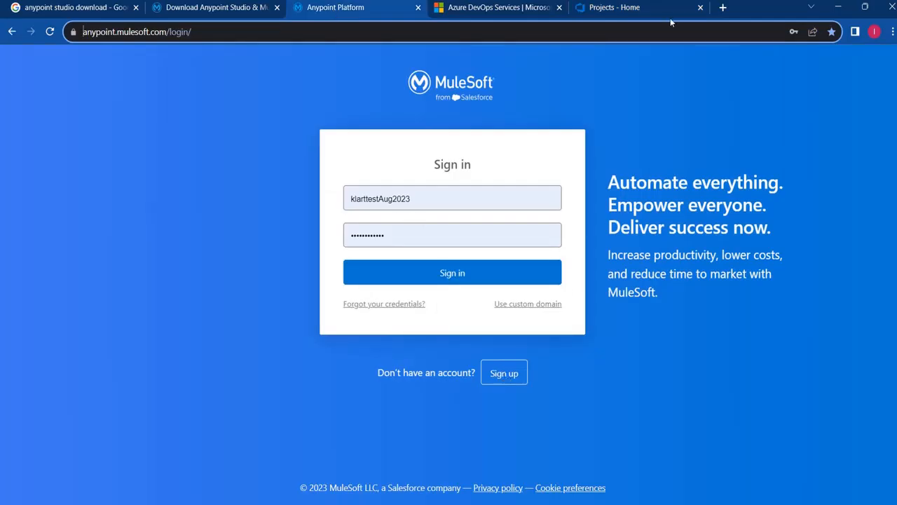
pyautogui.click(638, 7)
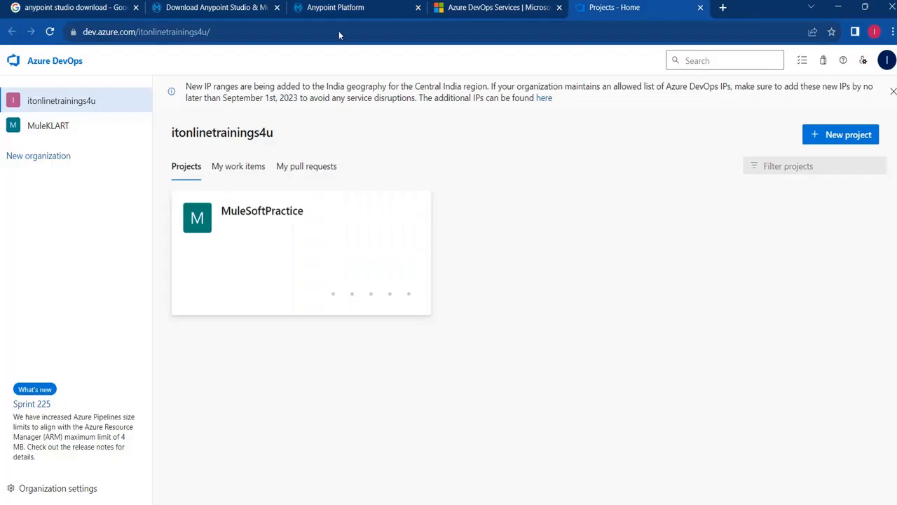
pyautogui.click(55, 62)
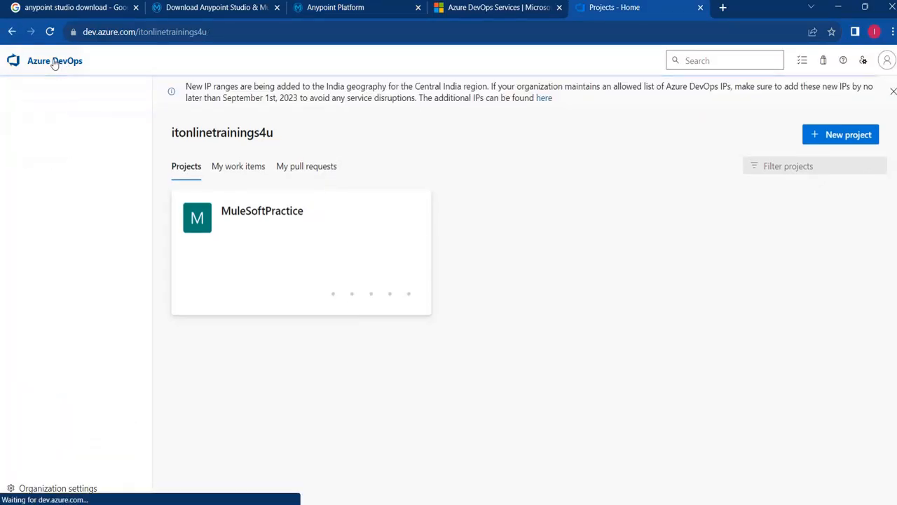
pyautogui.click(887, 61)
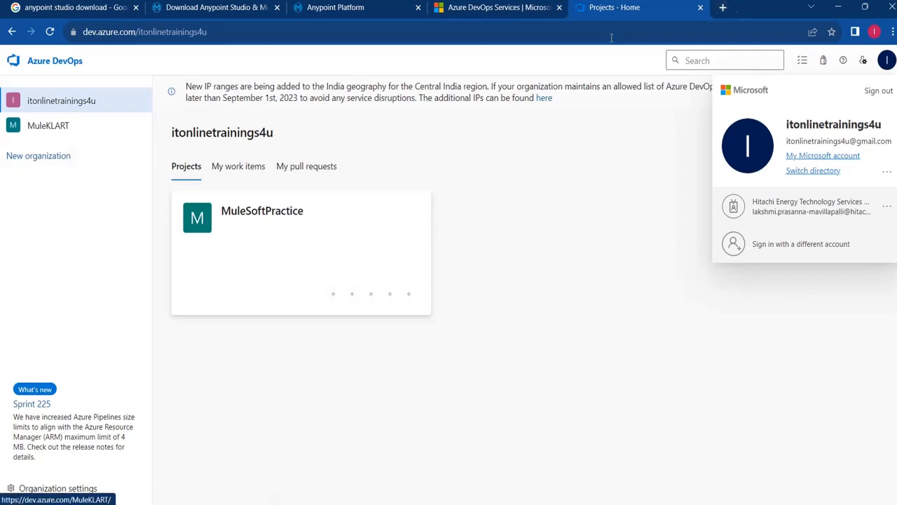
# Search Google for 'git bash for windows' in a new tab
pyautogui.click(722, 9)
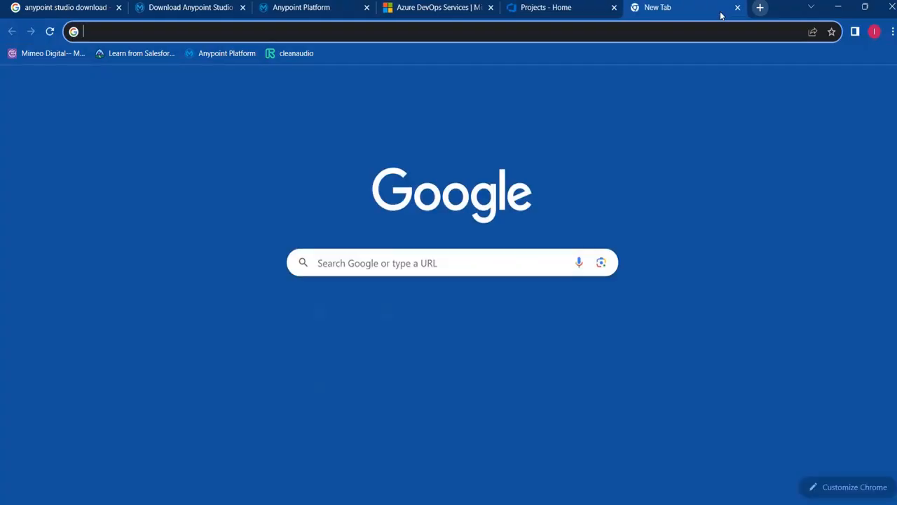
pyautogui.click(694, 37)
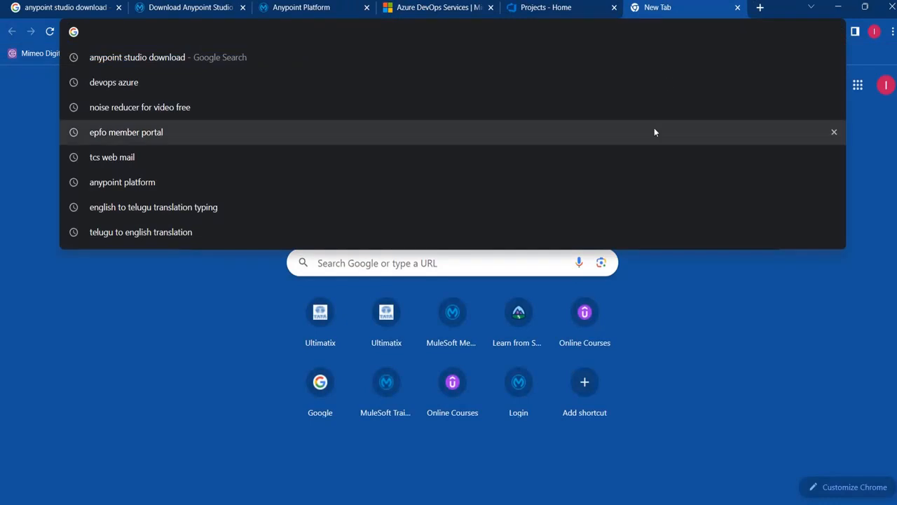
pyautogui.click(437, 269)
pyautogui.write('g')
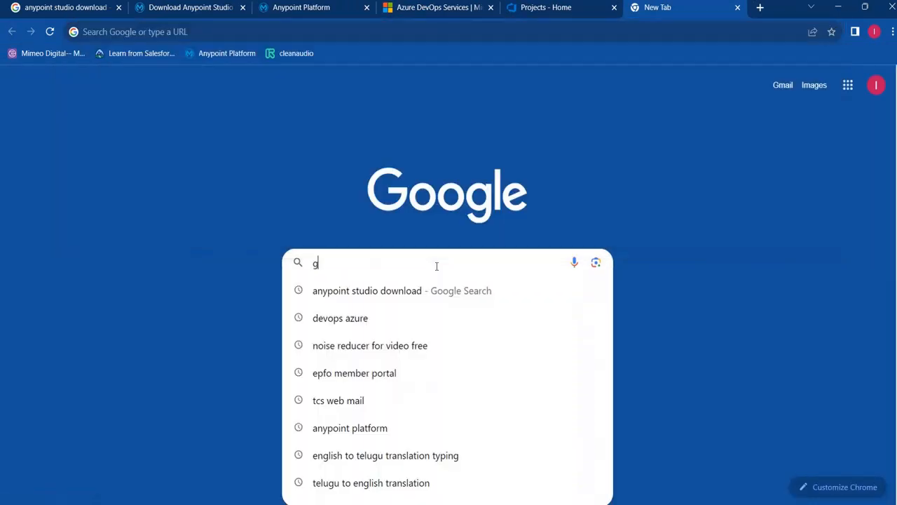
pyautogui.write('itbash')
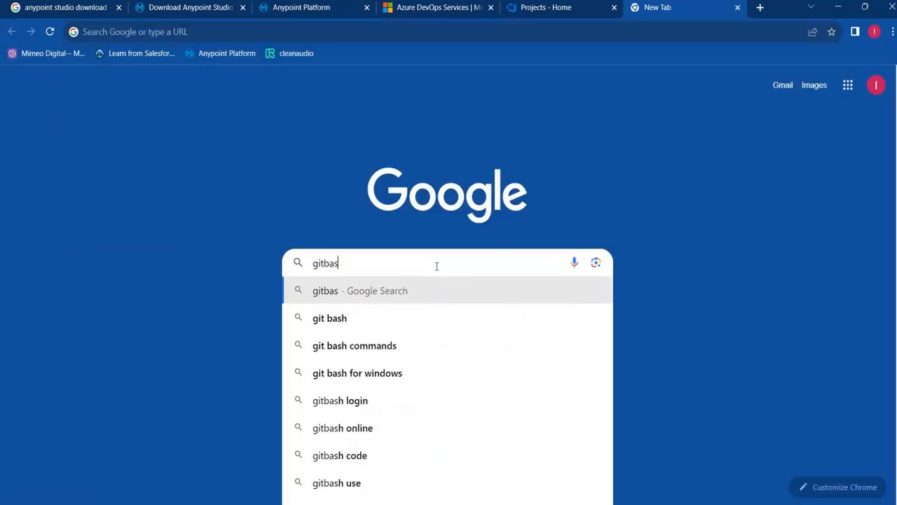
pyautogui.click(363, 375)
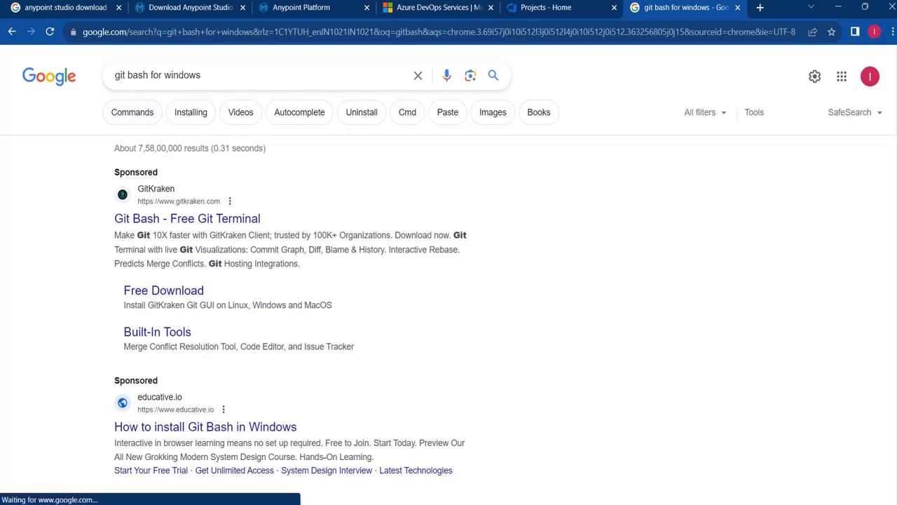
# Open Git - Downloads, then the Windows page offering Git 2.42.0 64-bit
pyautogui.scroll(-4, 616, 306)
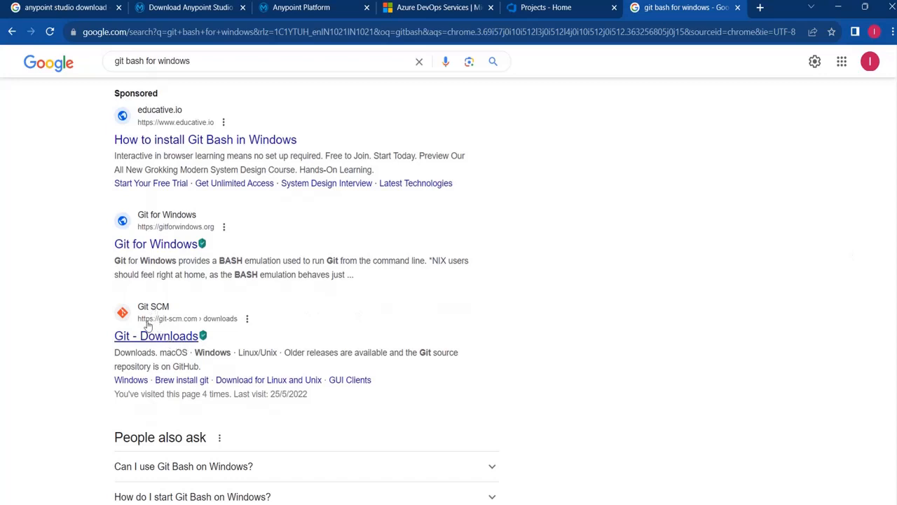
pyautogui.click(145, 338)
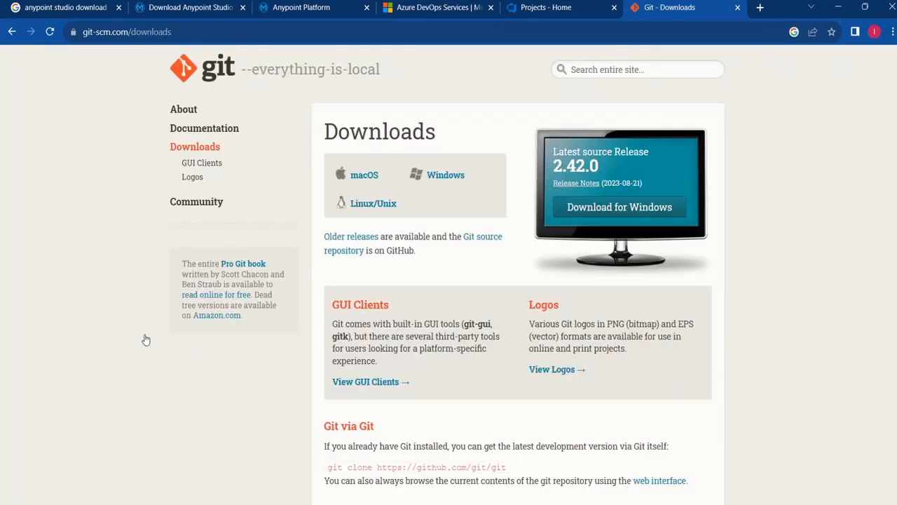
pyautogui.click(449, 177)
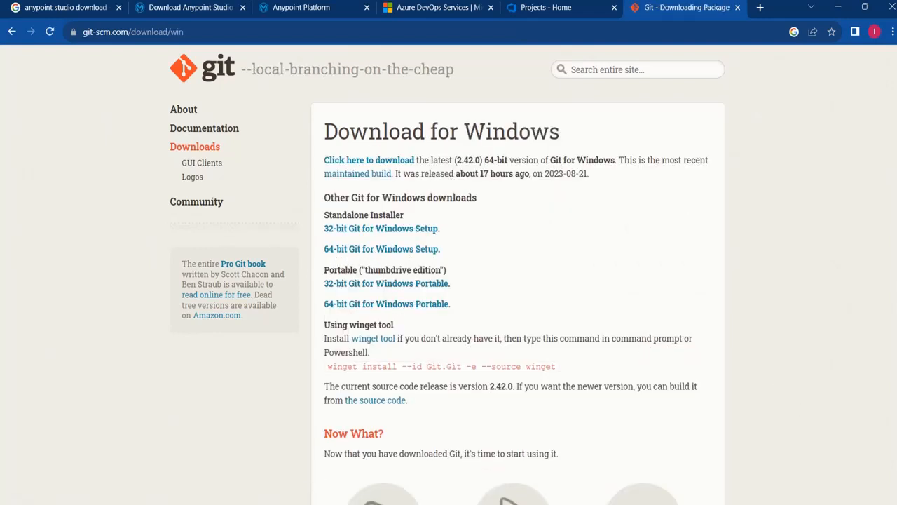
pyautogui.scroll(-3, 447, 275)
pyautogui.scroll(1, 447, 275)
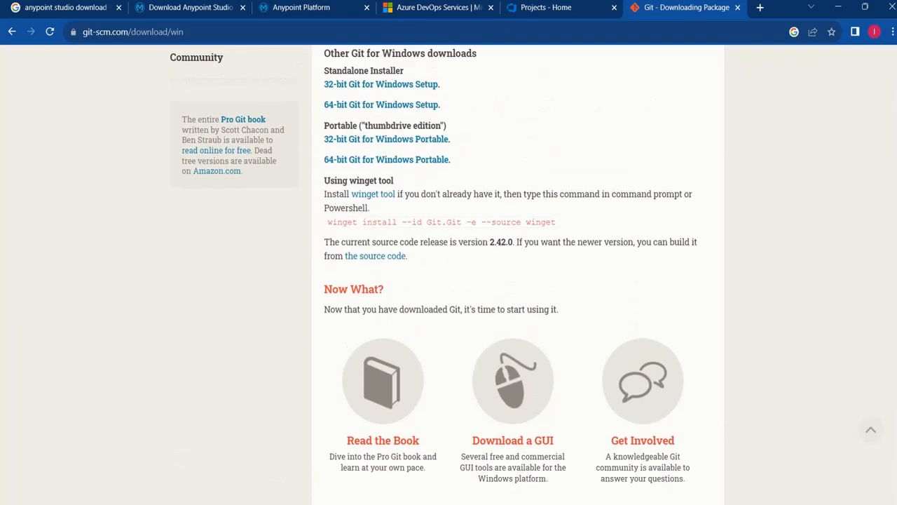
pyautogui.scroll(2, 447, 274)
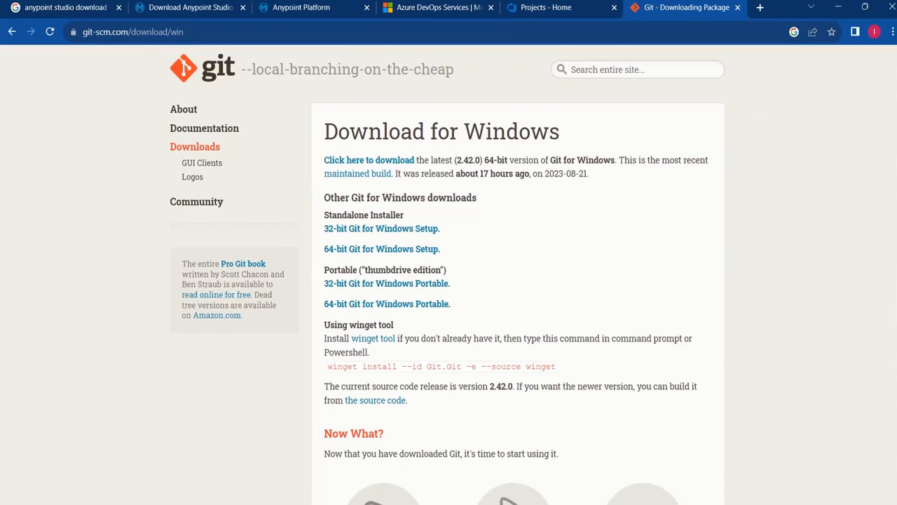
pyautogui.scroll(-3, 448, 280)
pyautogui.scroll(3, 449, 281)
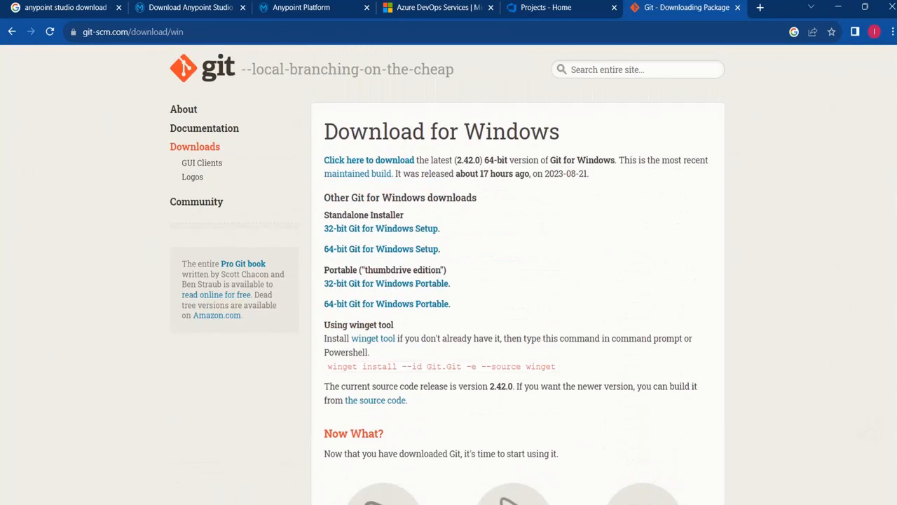